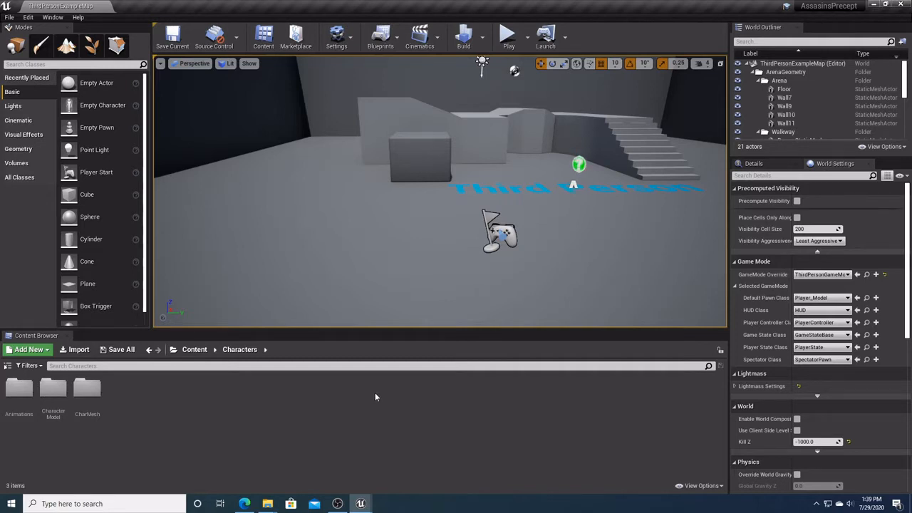
# Step: Switch to Mixamo in the browser and preview the Running animation with In Place enabled
pyautogui.click(244, 503)
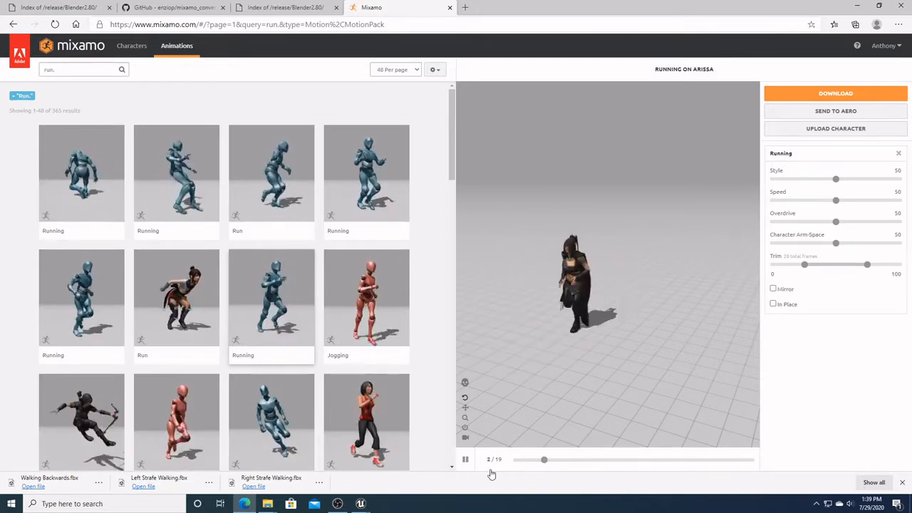
pyautogui.click(465, 461)
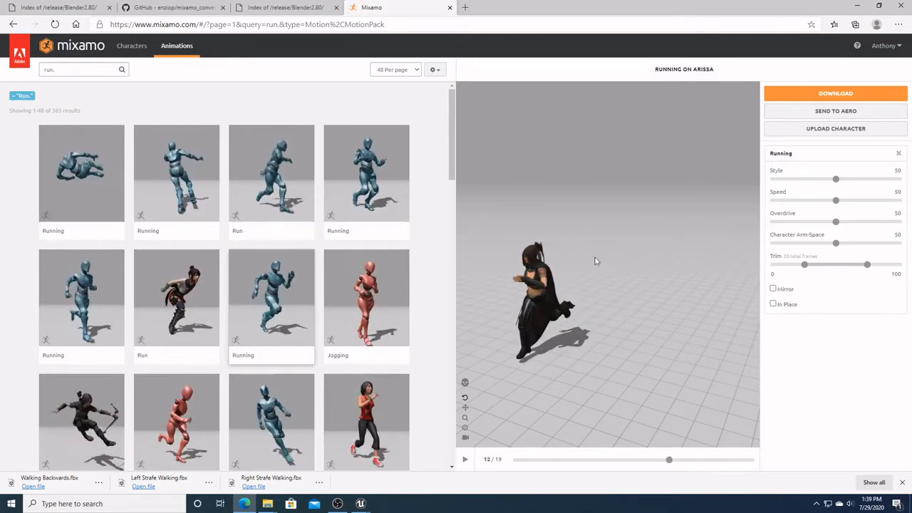
pyautogui.click(773, 304)
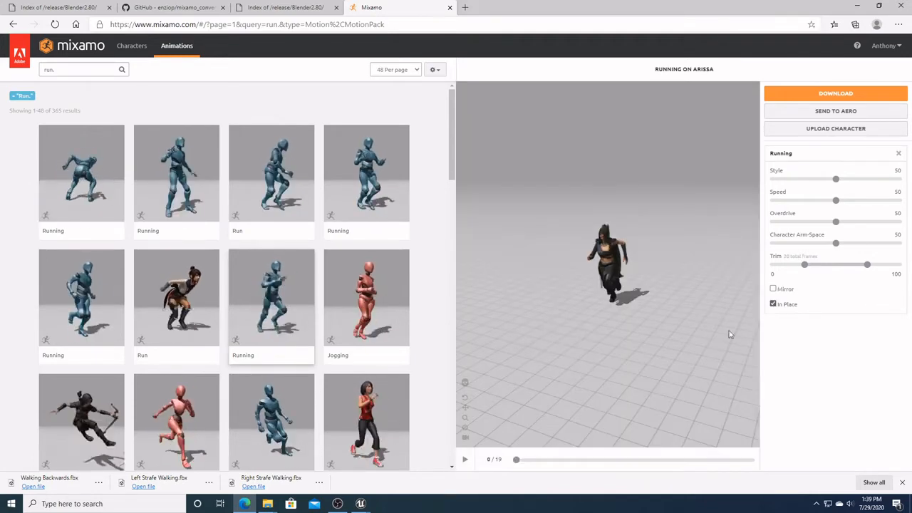
pyautogui.click(465, 461)
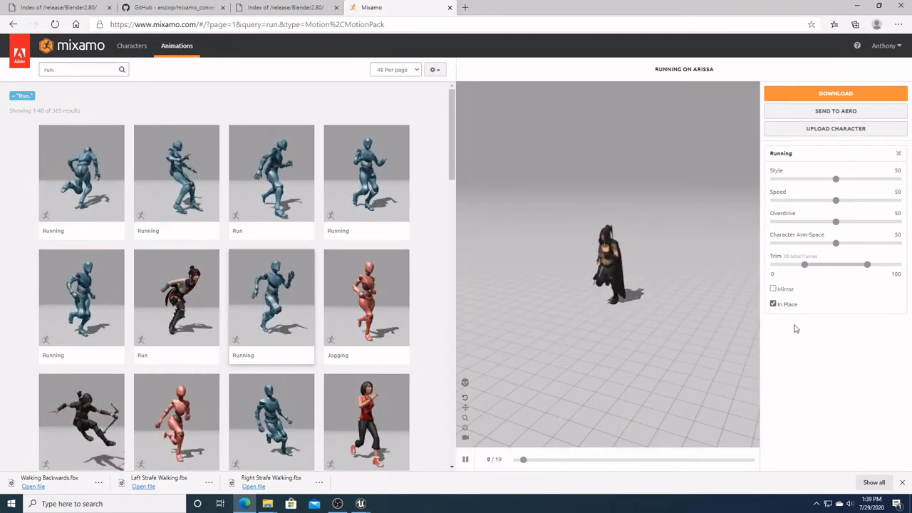
# Step: Turn off In Place and scrub the Running animation to its last frame and back to the start
pyautogui.click(773, 305)
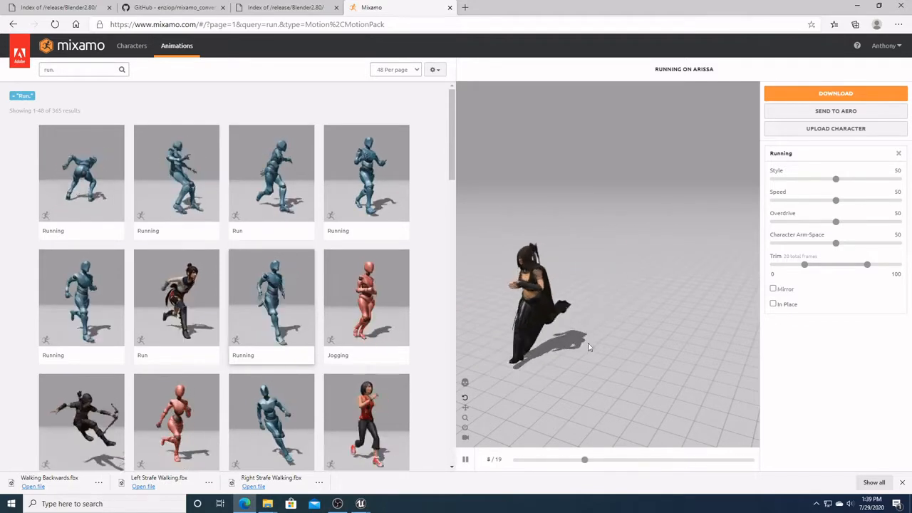
pyautogui.click(473, 460)
pyautogui.moveTo(543, 463); pyautogui.dragTo(759, 459)
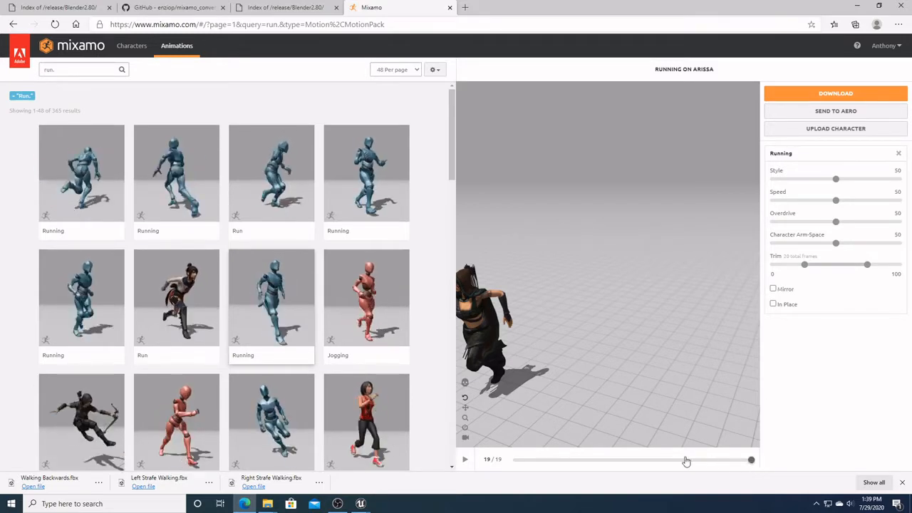
pyautogui.moveTo(685, 461); pyautogui.dragTo(515, 461)
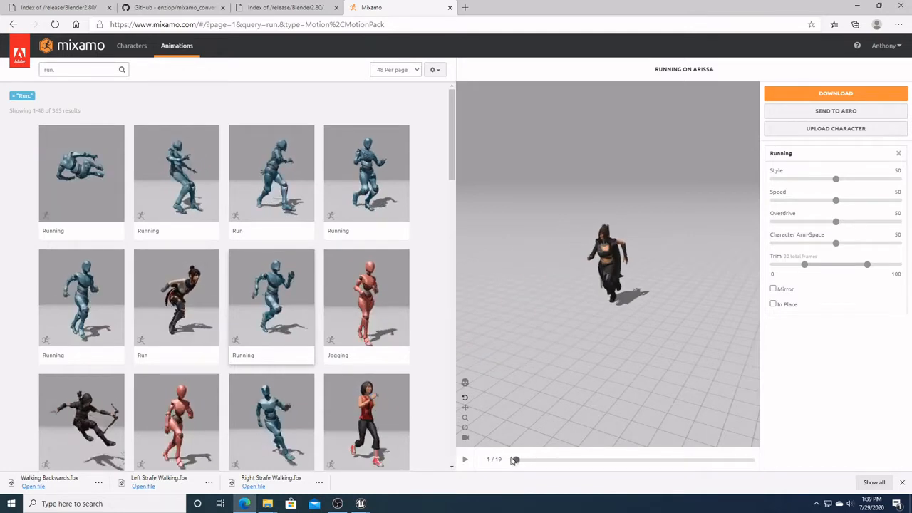
# Step: Re-enable In Place for the Running animation and play a short stretch of the preview
pyautogui.click(774, 304)
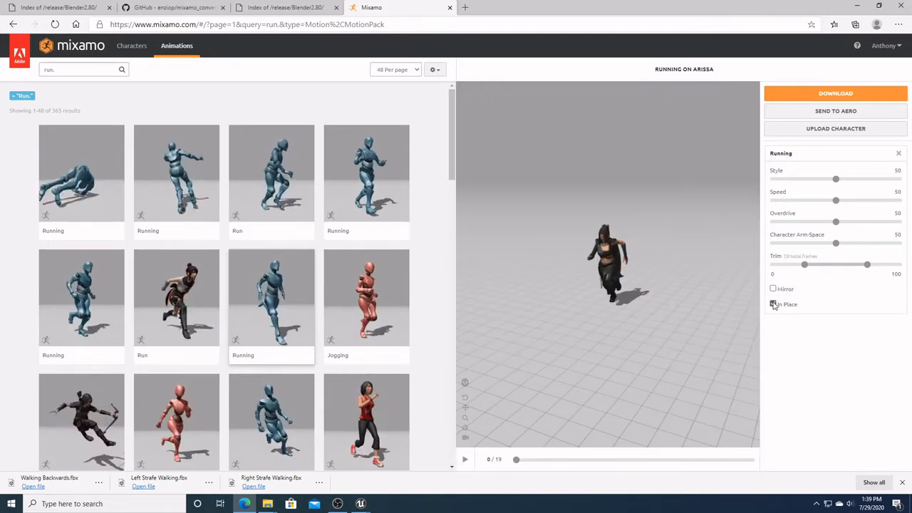
pyautogui.click(466, 460)
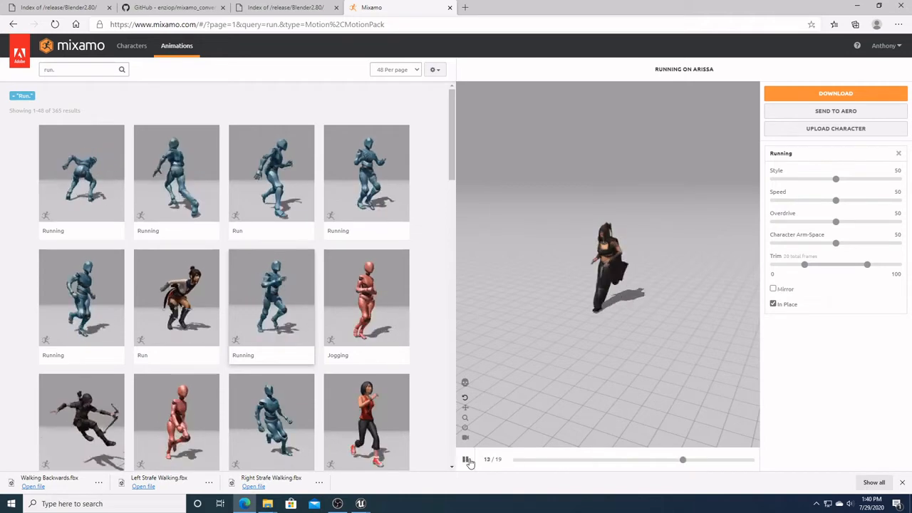
pyautogui.click(467, 460)
# Step: Search the animations for climb and preview Freehang Climb, scrubbing the paused animation to about frame 40
pyautogui.click(43, 69)
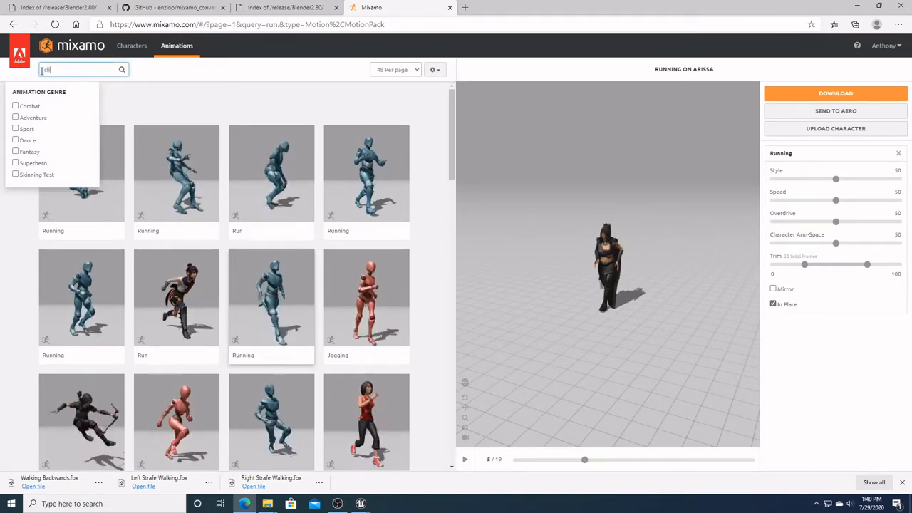
pyautogui.write('climb')
pyautogui.press('Return')
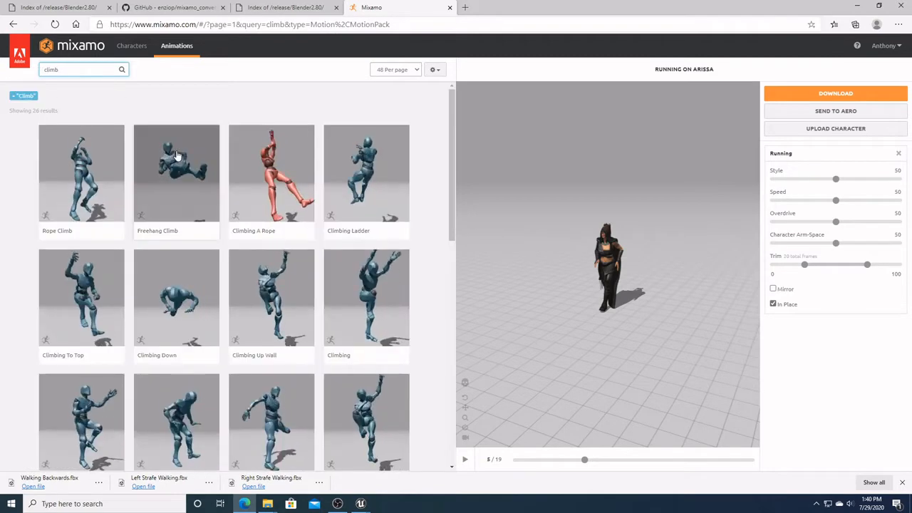
pyautogui.click(178, 156)
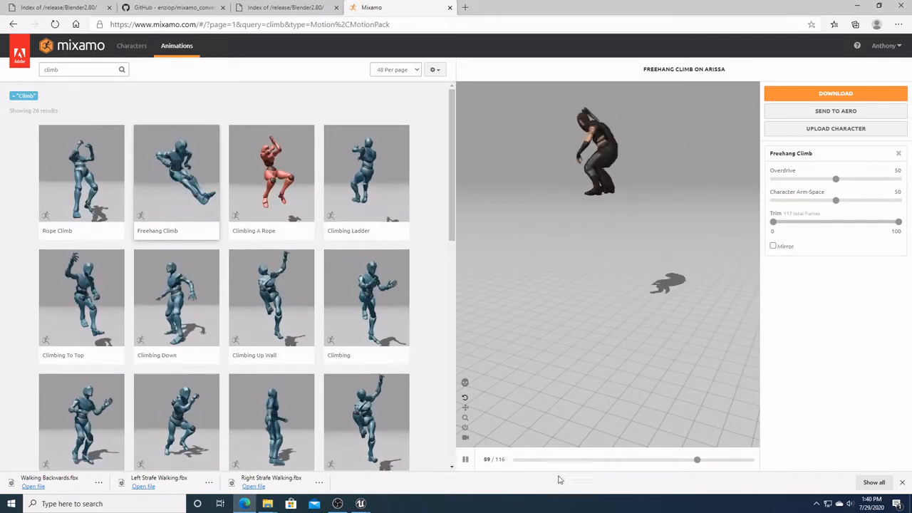
pyautogui.click(465, 460)
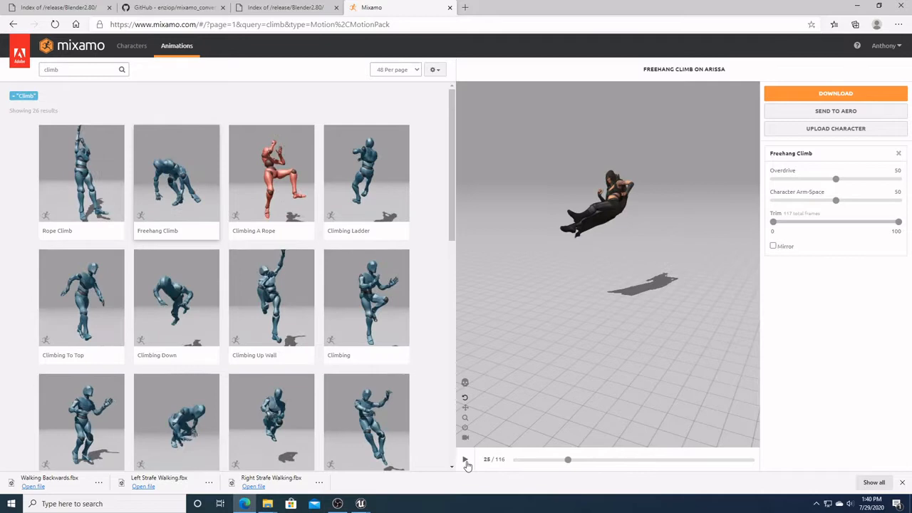
pyautogui.click(568, 461)
pyautogui.moveTo(570, 463); pyautogui.dragTo(599, 462)
# Step: Switch to the Unreal asset editor window and compare the SK_Mannequin and arissa skeletal meshes
pyautogui.moveTo(361, 504)
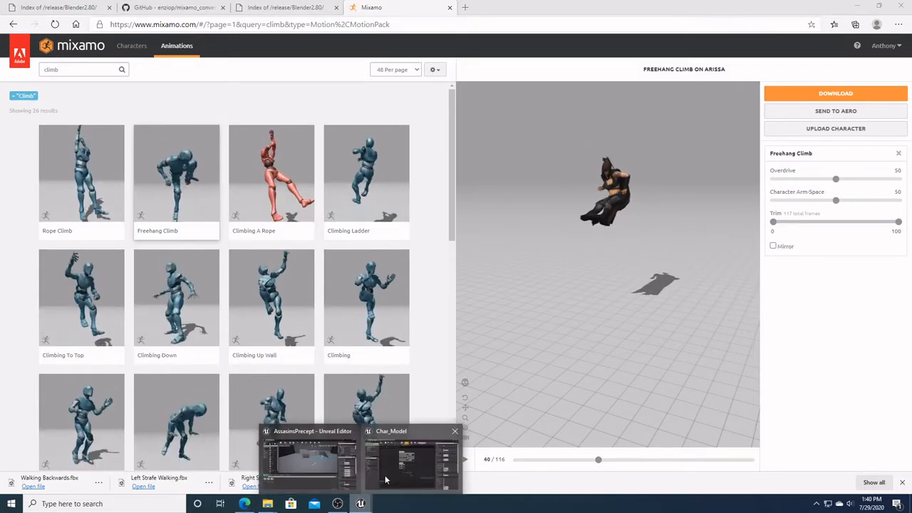
pyautogui.click(386, 473)
pyautogui.click(159, 7)
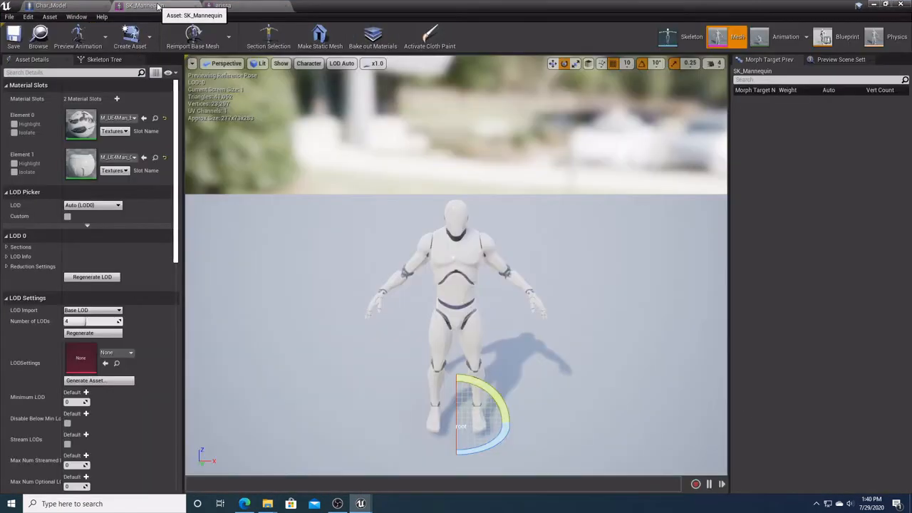
pyautogui.click(241, 7)
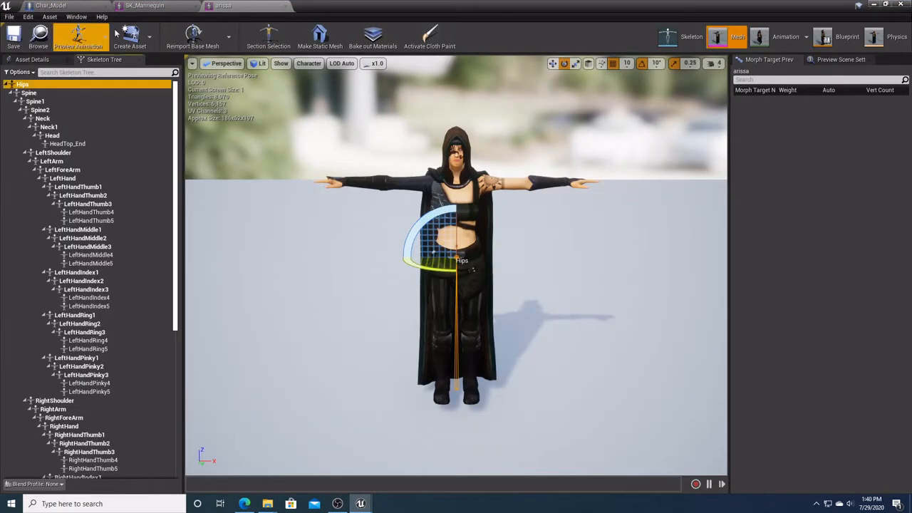
pyautogui.click(147, 6)
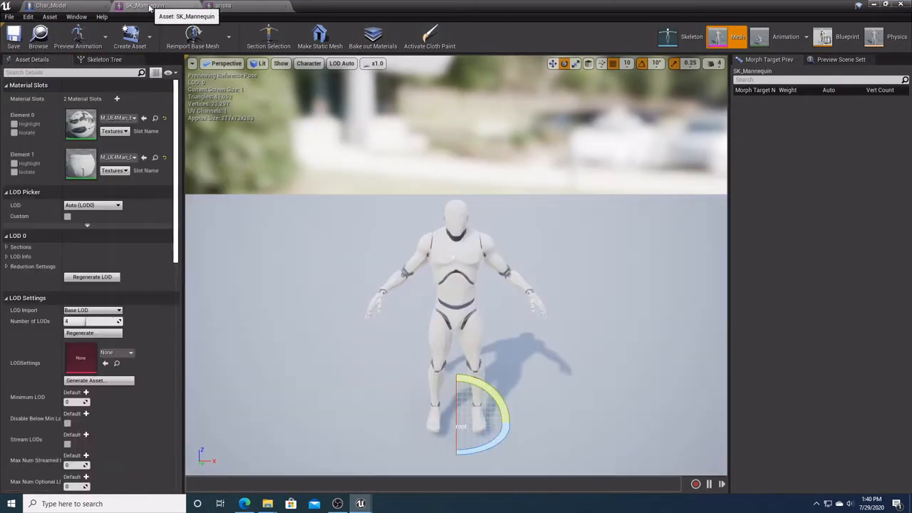
# Step: Show SK_Mannequin's skeleton tree and compare its root and pelvis bones with arissa's bone hierarchy
pyautogui.click(100, 60)
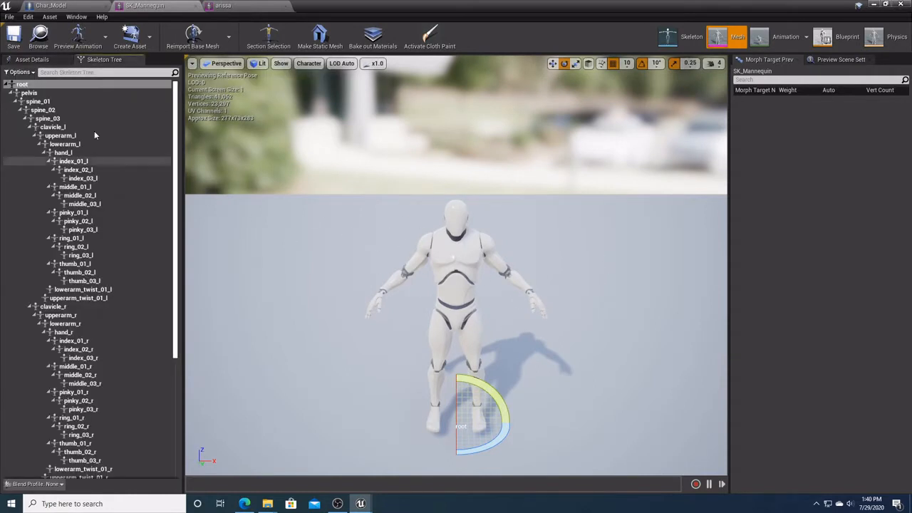
pyautogui.click(223, 5)
pyautogui.click(154, 5)
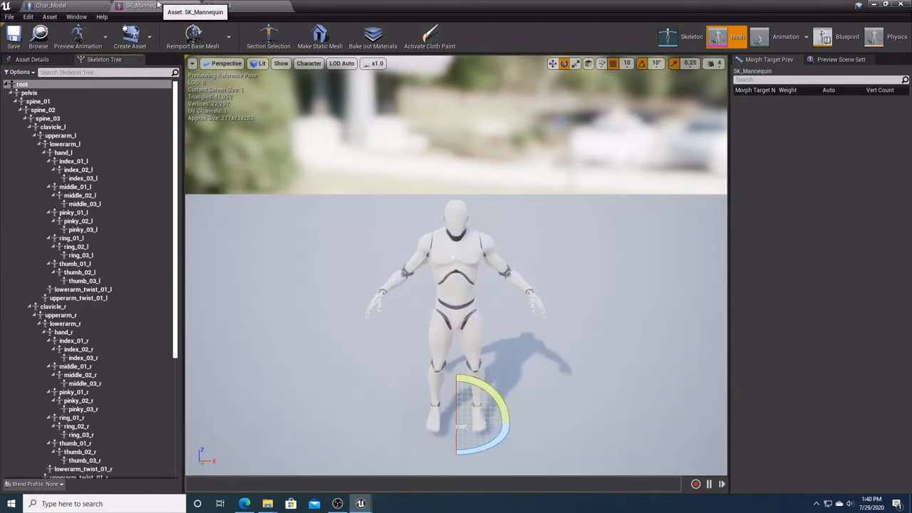
pyautogui.click(34, 93)
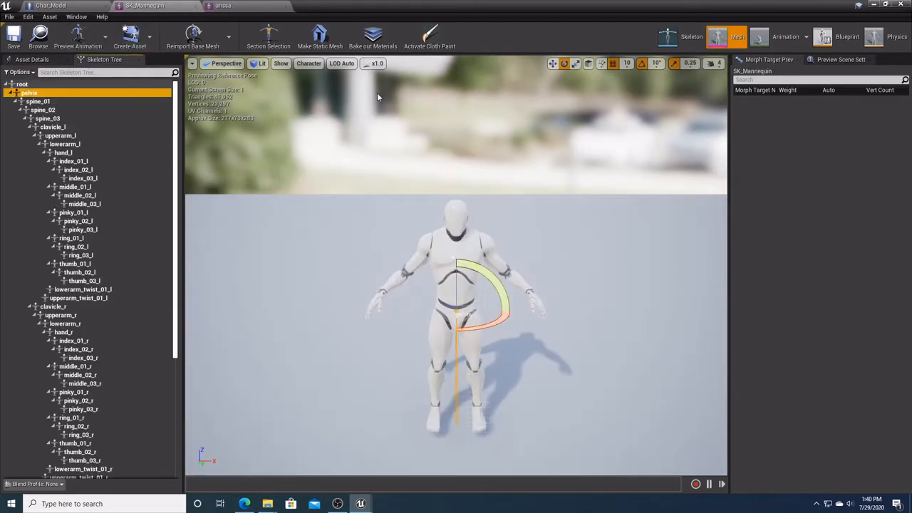
pyautogui.click(228, 6)
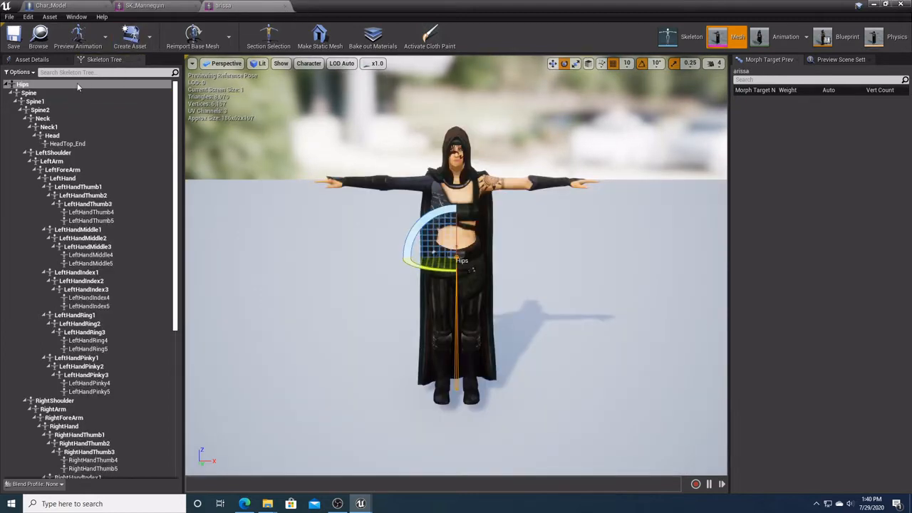
pyautogui.click(150, 5)
pyautogui.click(24, 84)
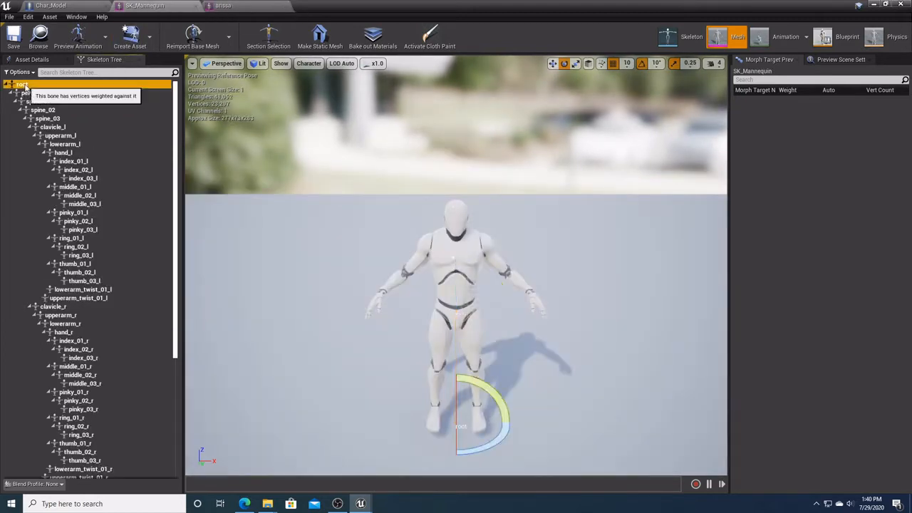
# Step: Open the mannequin's ThirdPersonRun animation and examine the Root Motion settings in its asset details
pyautogui.click(786, 37)
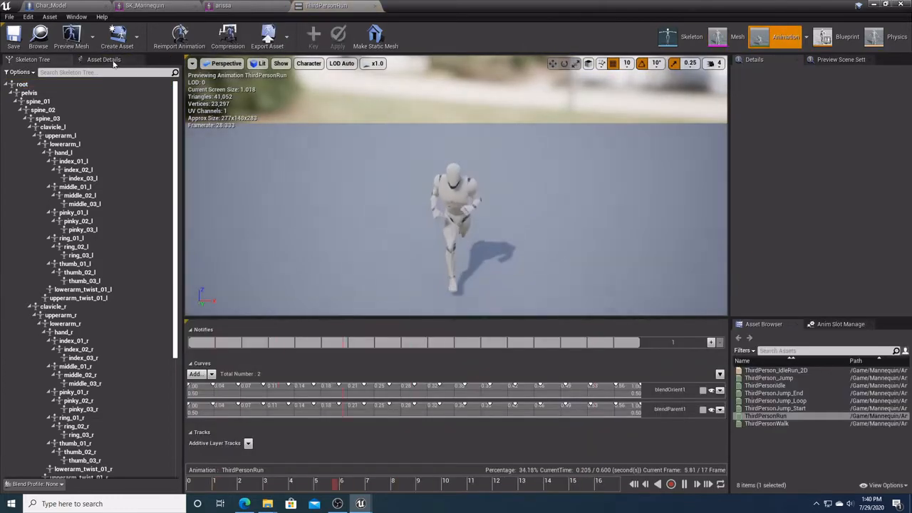
pyautogui.click(103, 59)
pyautogui.scroll(-3, 132, 299)
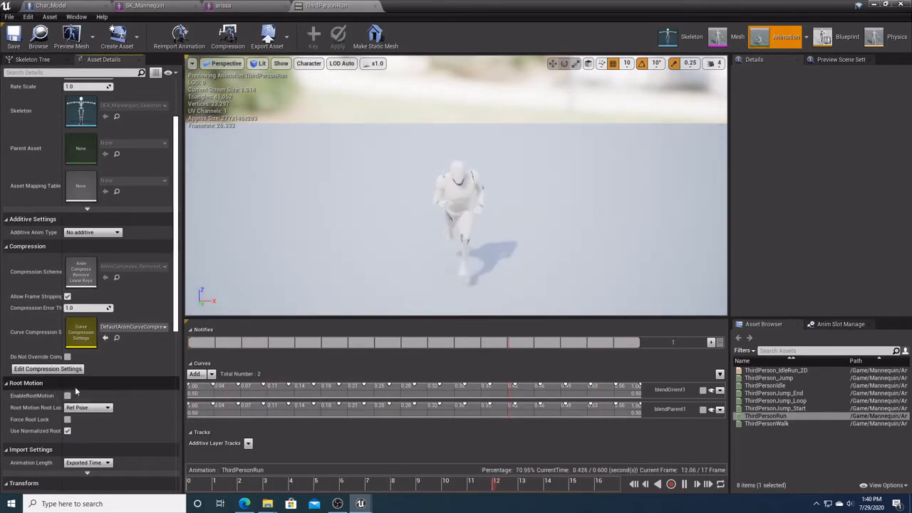
# Step: Compare the top bones of the arissa and SK_Mannequin skeletons again and return to the ThirdPersonRun animation
pyautogui.click(236, 6)
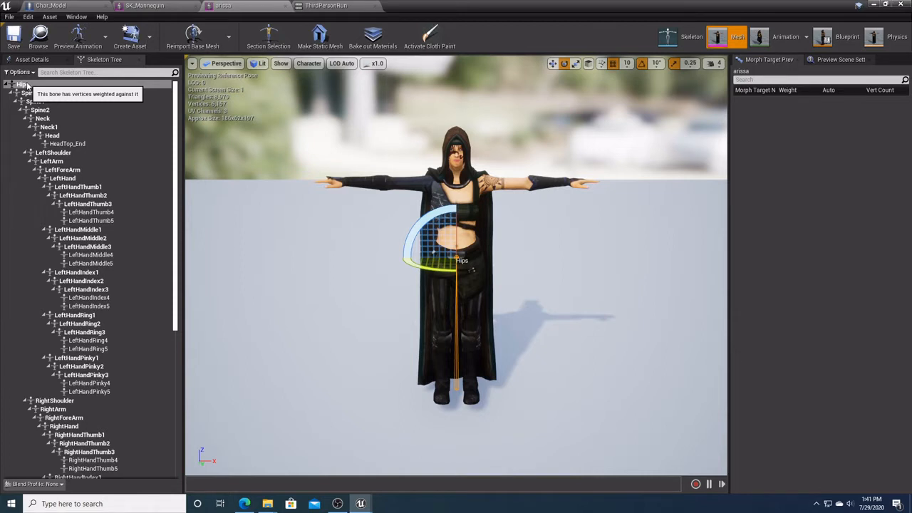
pyautogui.click(144, 6)
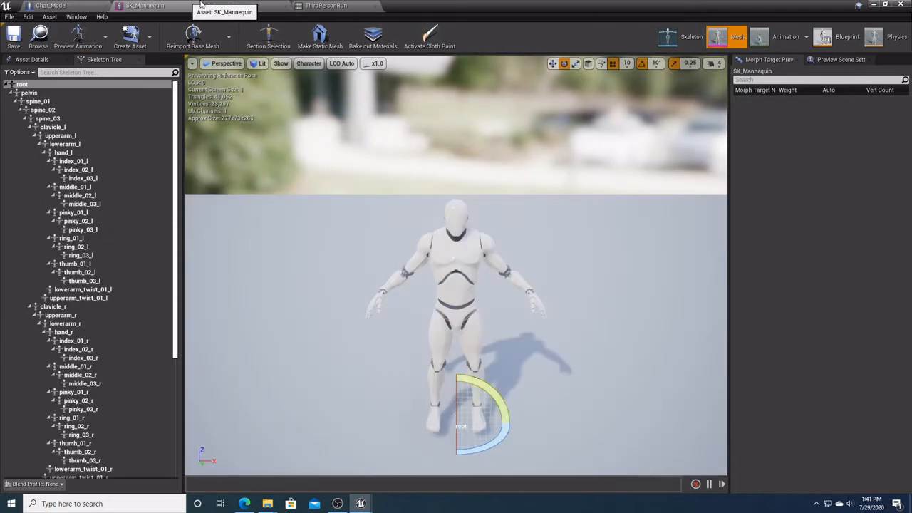
pyautogui.click(223, 6)
pyautogui.click(324, 6)
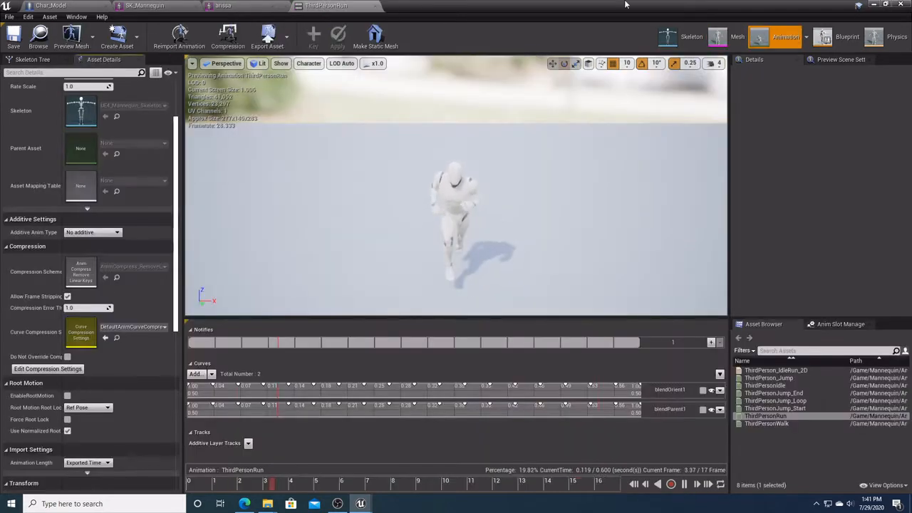
# Step: Minimize the asset editor and open the CharacterModel folder inside Characters in the project content
pyautogui.click(871, 5)
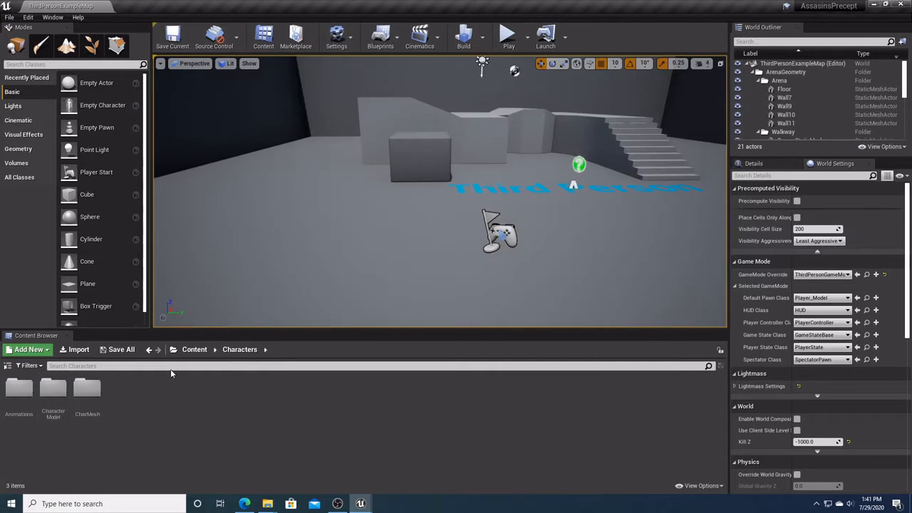
pyautogui.click(194, 349)
pyautogui.doubleClick(20, 388)
pyautogui.click(50, 392)
pyautogui.doubleClick(50, 392)
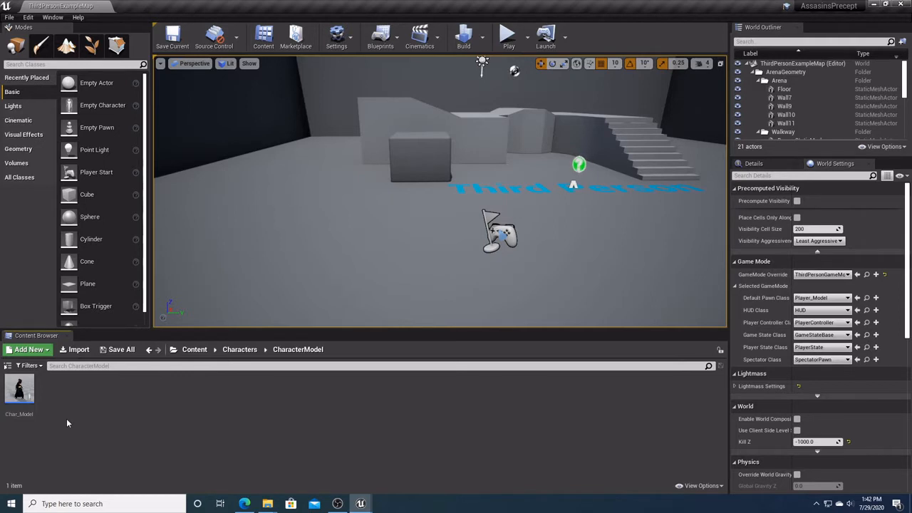
# Step: Create a new folder named Player in the root Content folder
pyautogui.click(194, 350)
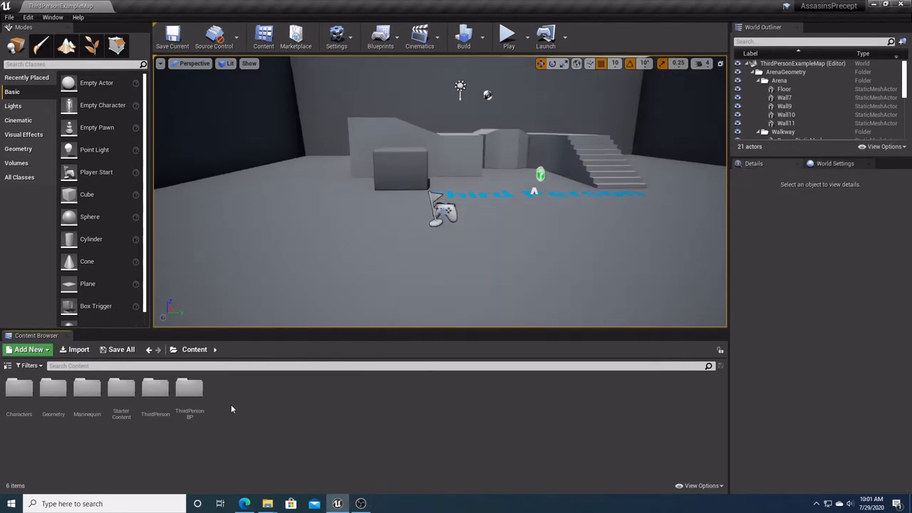
pyautogui.rightClick(231, 409)
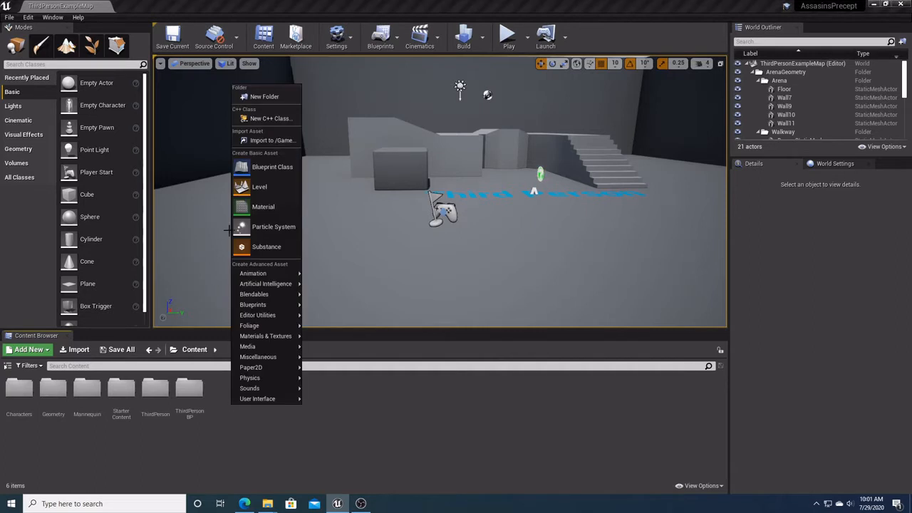
pyautogui.click(258, 98)
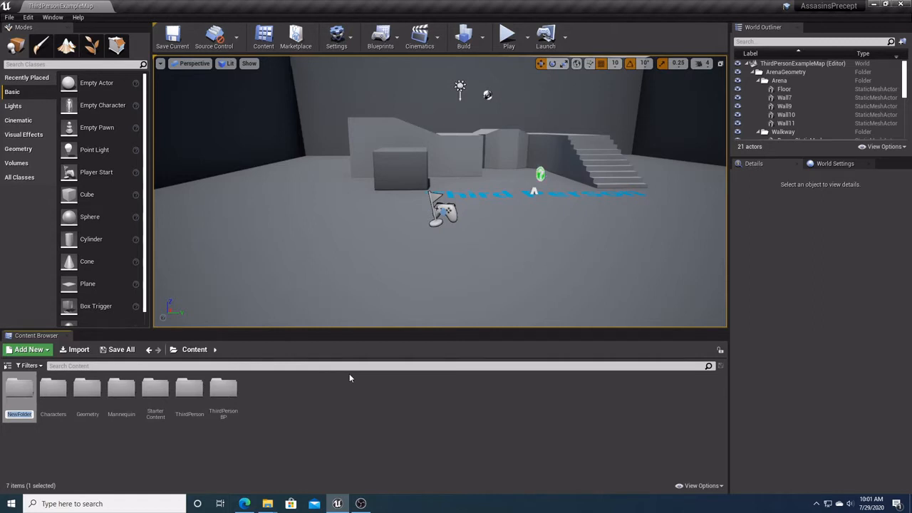
pyautogui.write('Player')
pyautogui.press('Return')
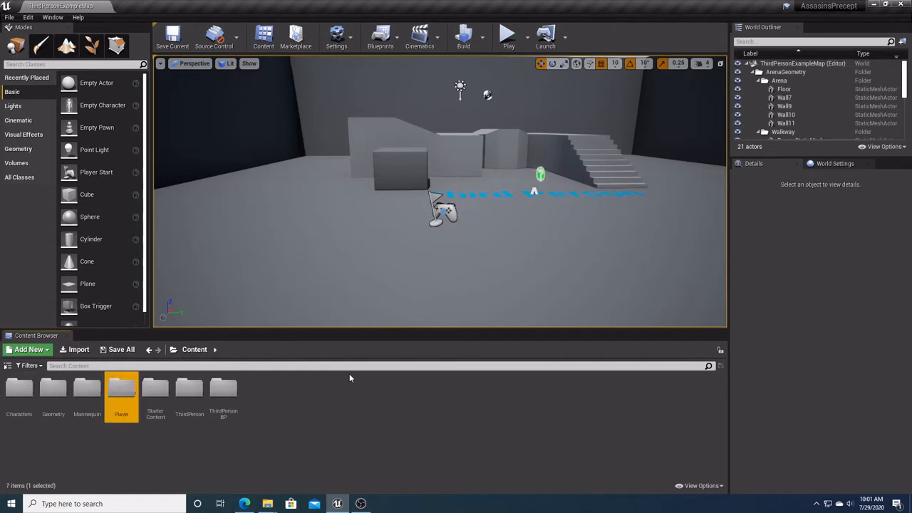
# Step: Create a folder named PlayerMesh inside the Player folder
pyautogui.doubleClick(121, 388)
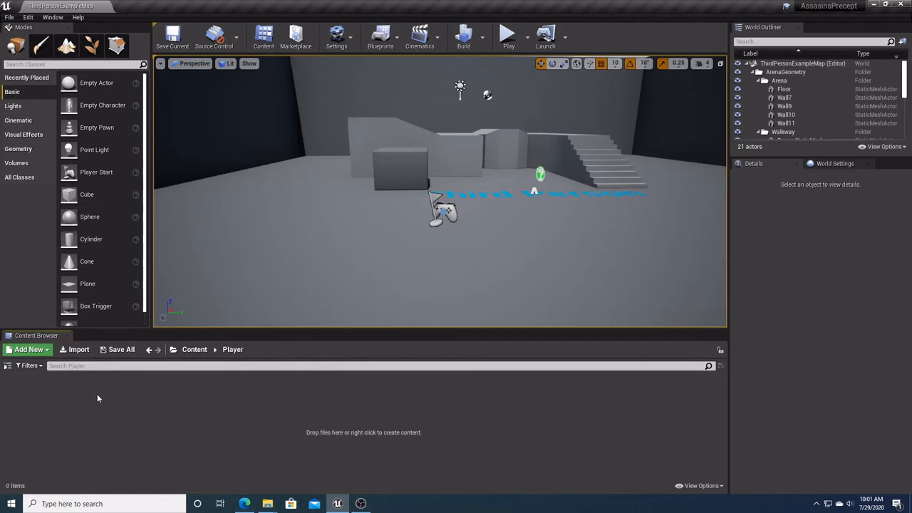
pyautogui.rightClick(72, 407)
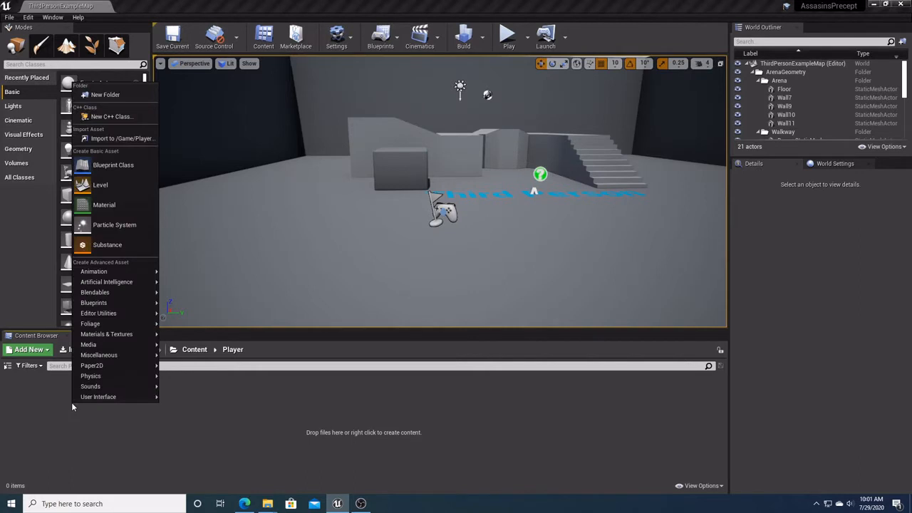
pyautogui.click(99, 92)
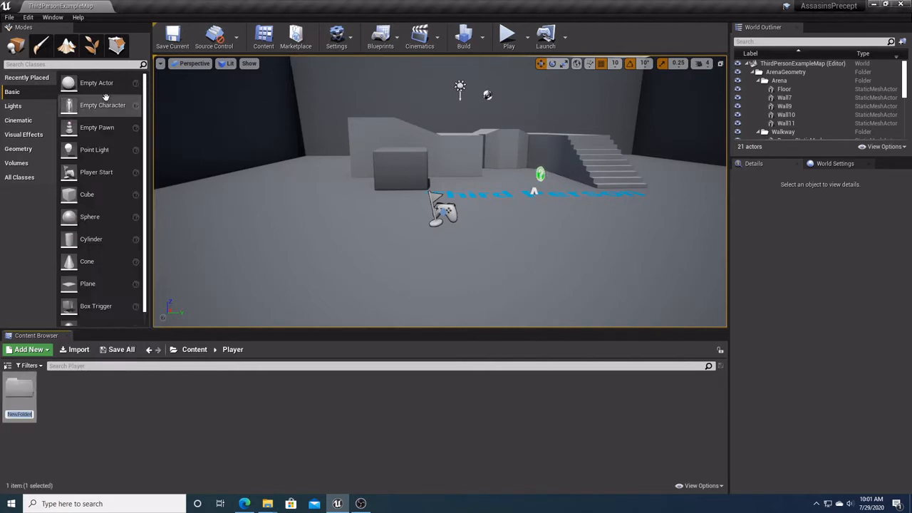
pyautogui.write('FlayerMesh')
pyautogui.press('Return')
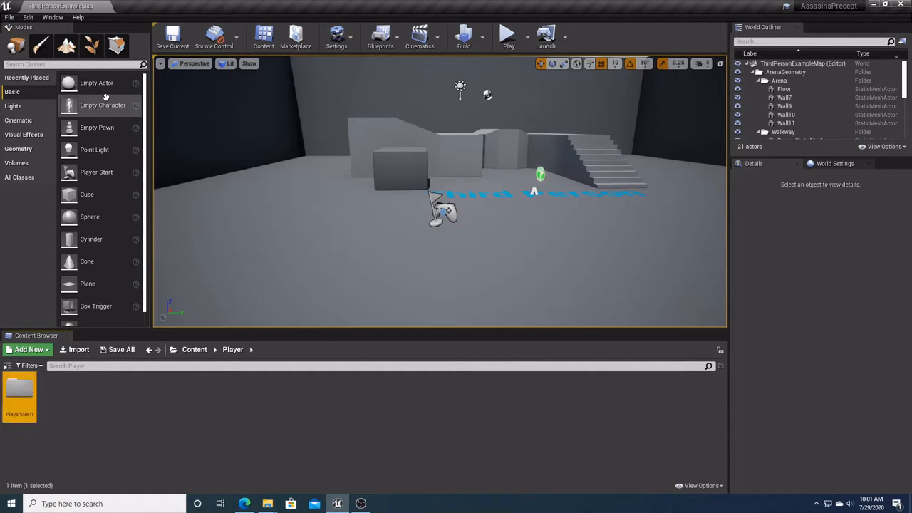
# Step: Add a second folder named PlayerBP inside the Player folder
pyautogui.rightClick(54, 410)
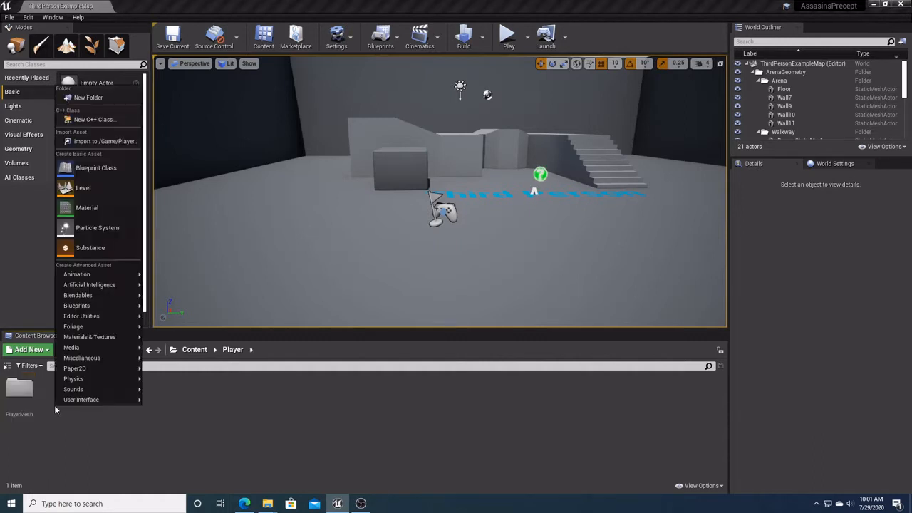
pyautogui.click(111, 95)
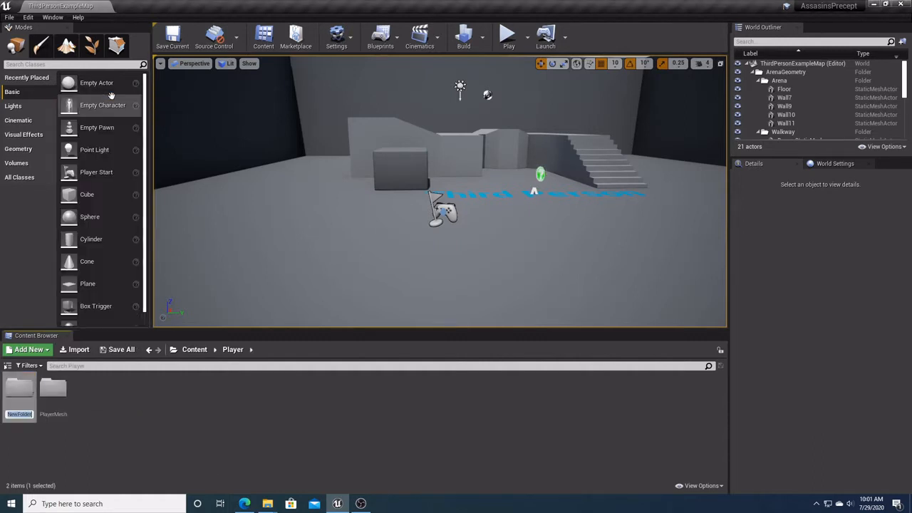
pyautogui.write('PlayerBP')
pyautogui.press('Return')
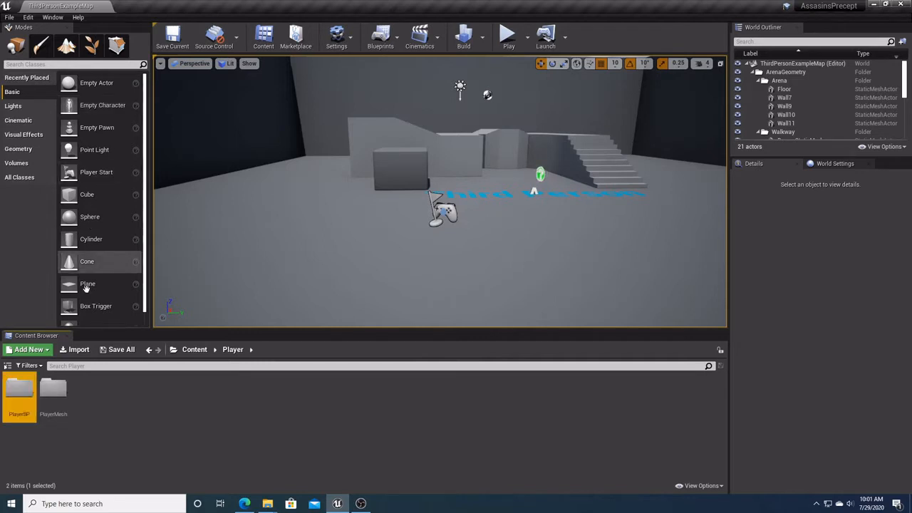
# Step: Add a third folder named PlayerAnimations alongside PlayerBP and PlayerMesh
pyautogui.rightClick(105, 407)
pyautogui.click(141, 109)
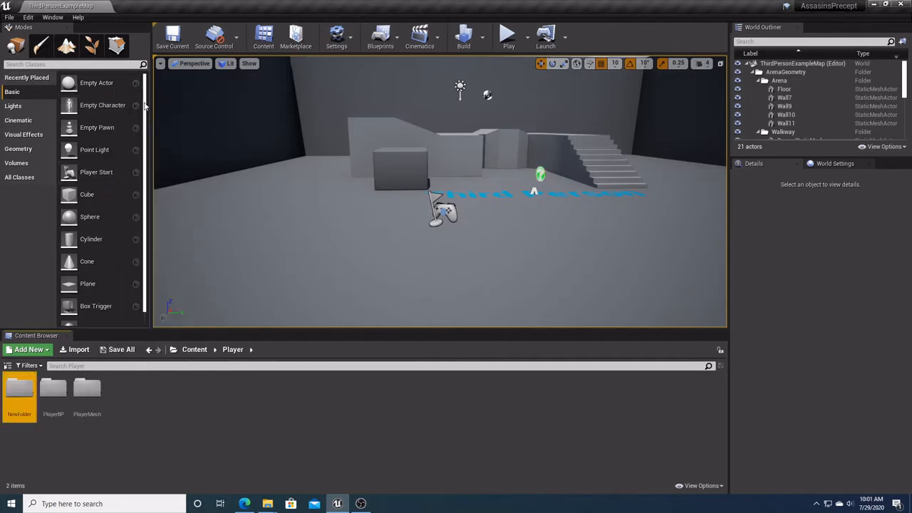
pyautogui.write('Play')
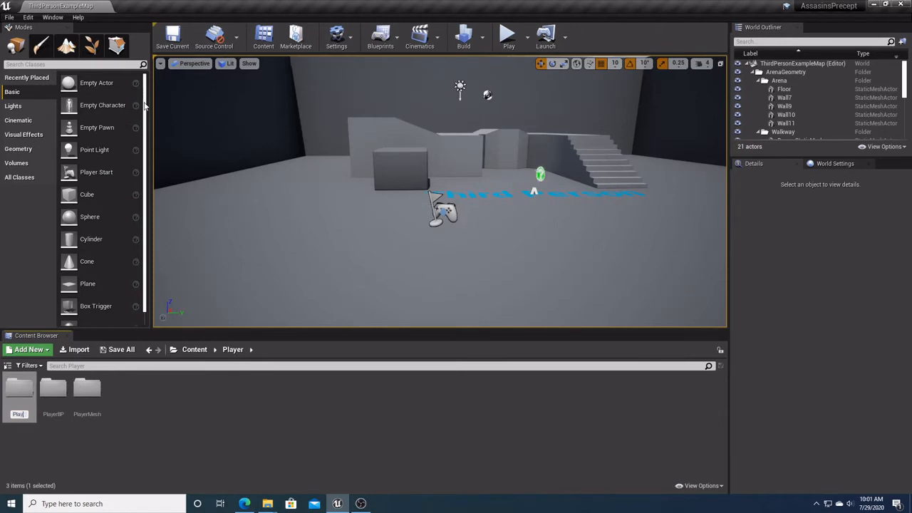
pyautogui.write('erAnimations')
pyautogui.press('Return')
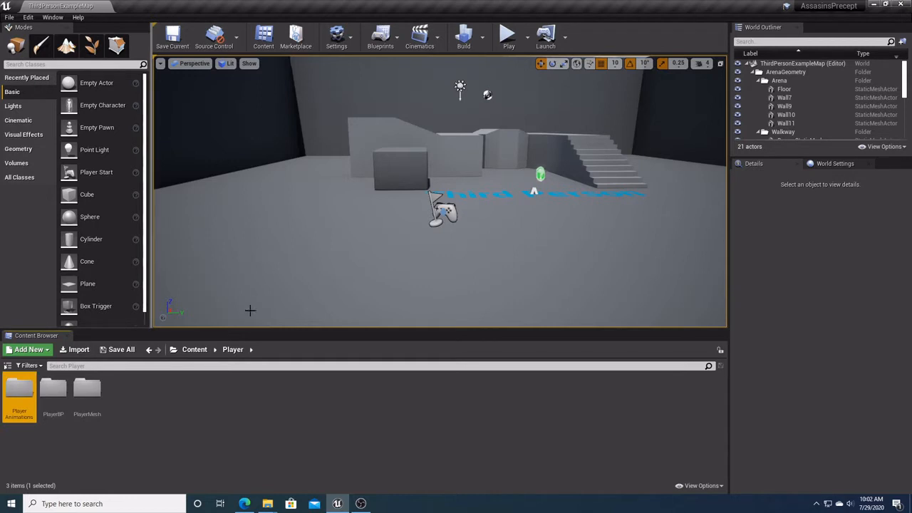
# Step: Rename the PlayerMesh folder inside Content's Characters folder to CharMesh
pyautogui.click(206, 349)
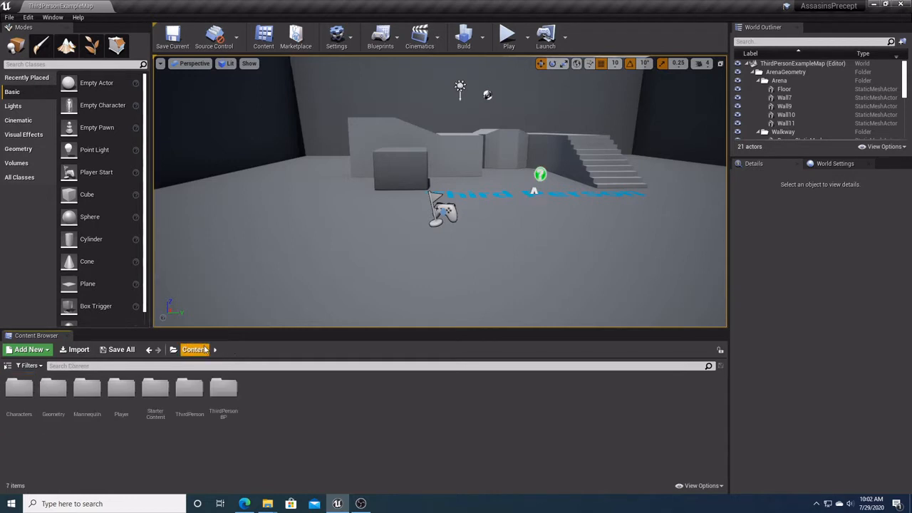
pyautogui.doubleClick(20, 387)
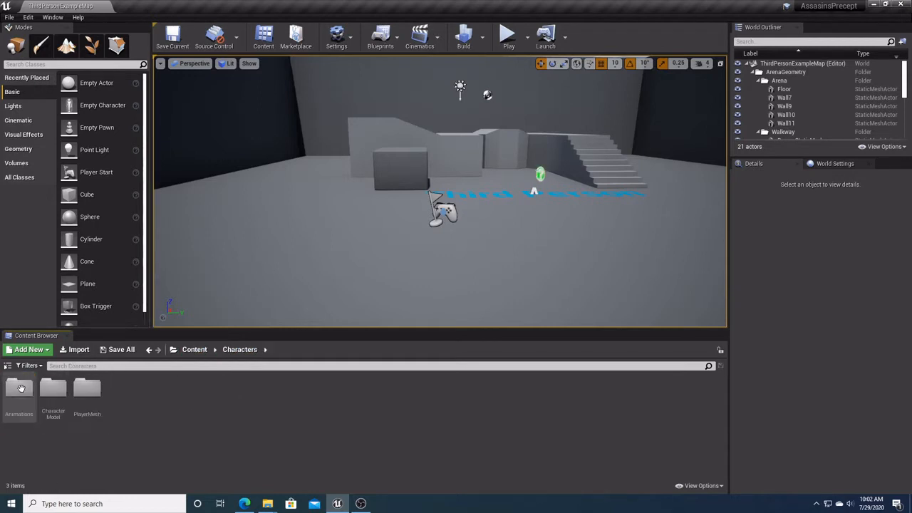
pyautogui.rightClick(86, 388)
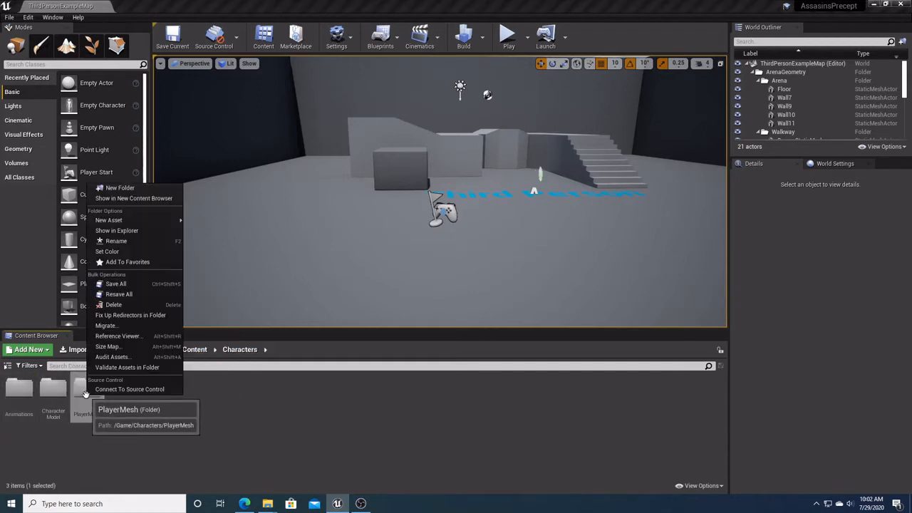
pyautogui.click(129, 243)
pyautogui.write('Cha')
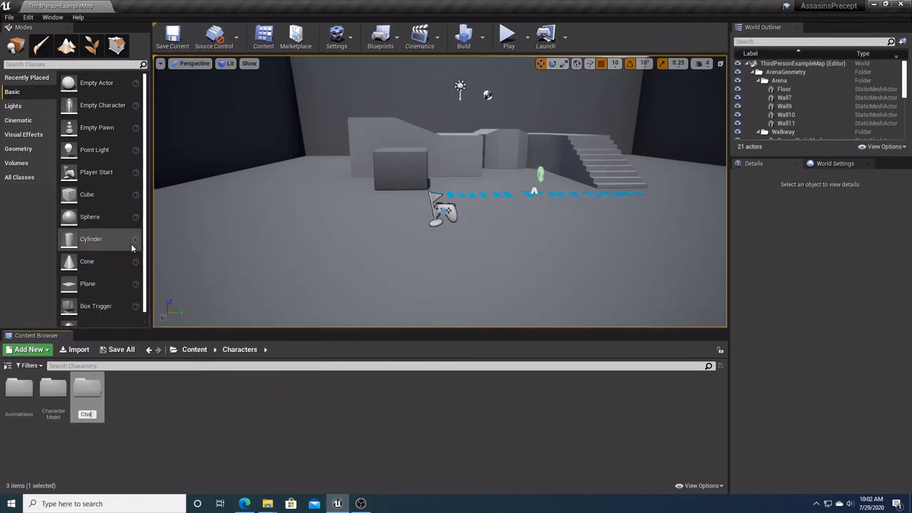
pyautogui.write('rMesh')
pyautogui.press('Return')
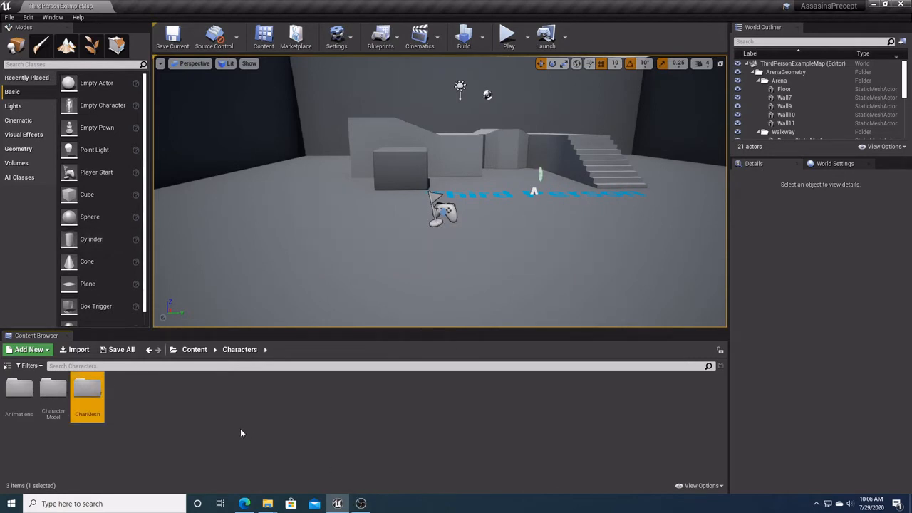
# Step: Switch to the Edge browser and open the blender28 branch of the mixamo_converter repository on GitHub
pyautogui.click(244, 503)
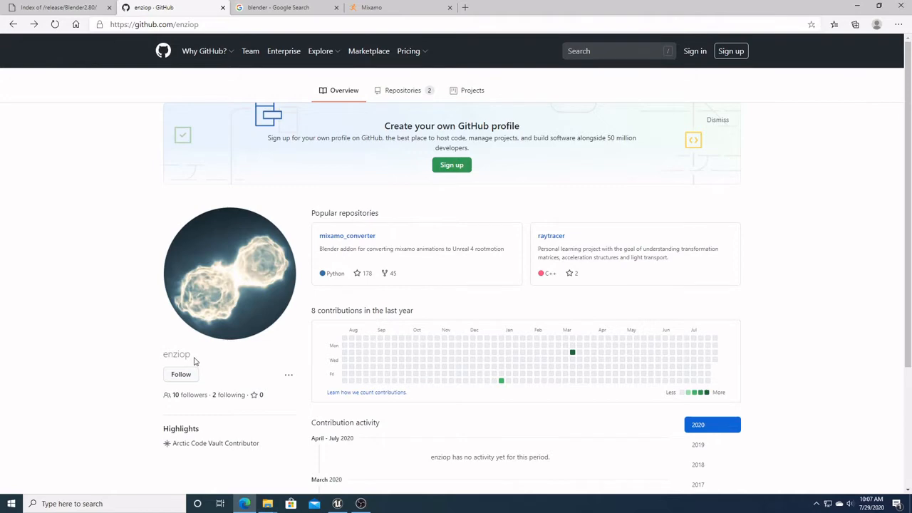
pyautogui.click(349, 236)
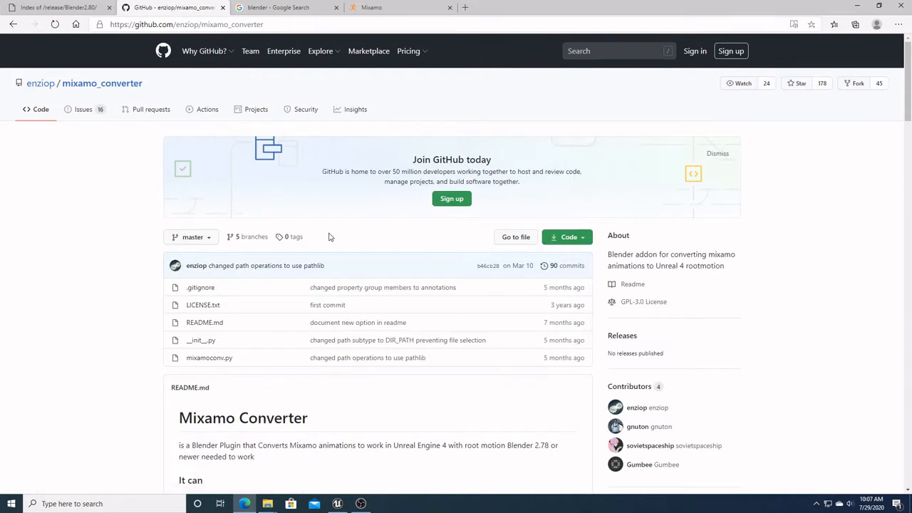
pyautogui.click(249, 237)
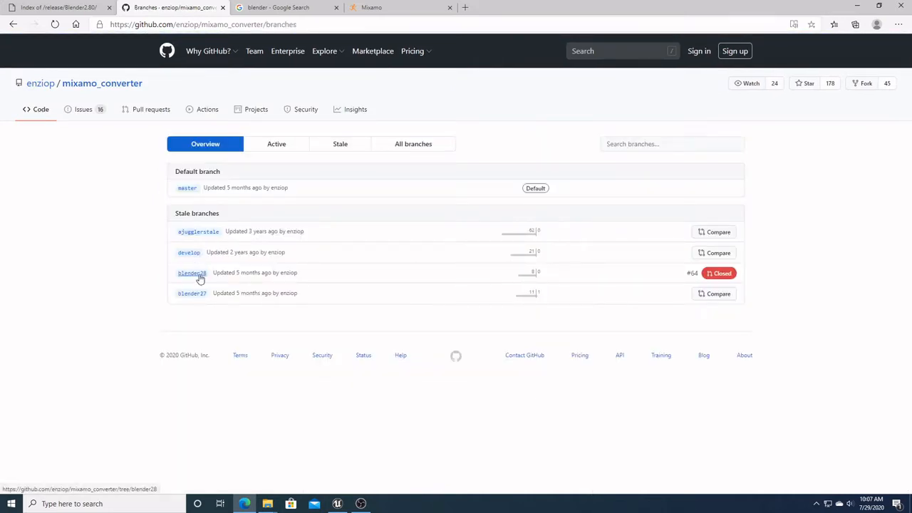
pyautogui.click(198, 276)
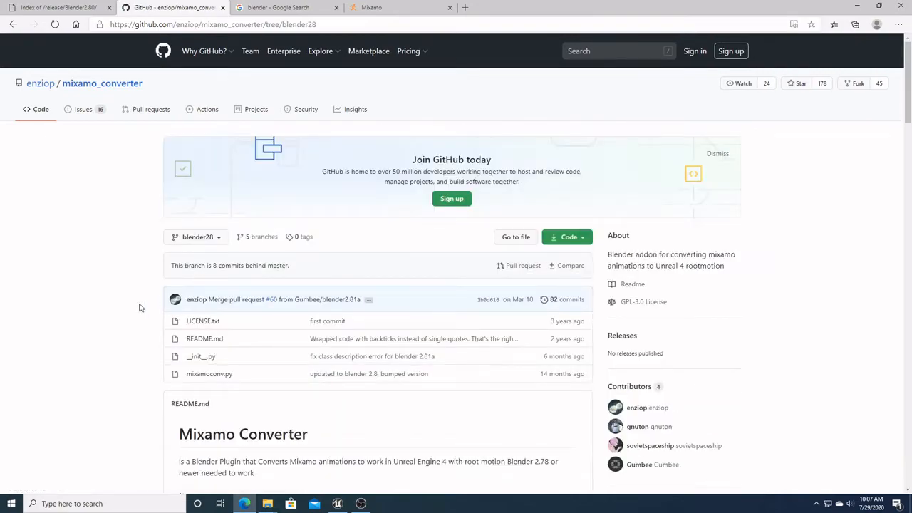
# Step: Skim the Mixamo Converter readme and download the blender28 branch as a ZIP
pyautogui.scroll(-2, 124, 344)
pyautogui.scroll(-5, 463, 334)
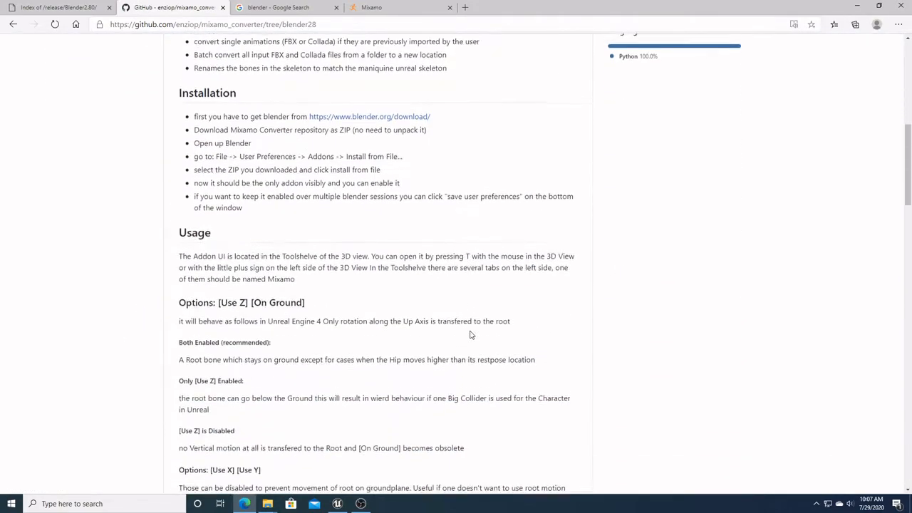
pyautogui.scroll(-10, 470, 335)
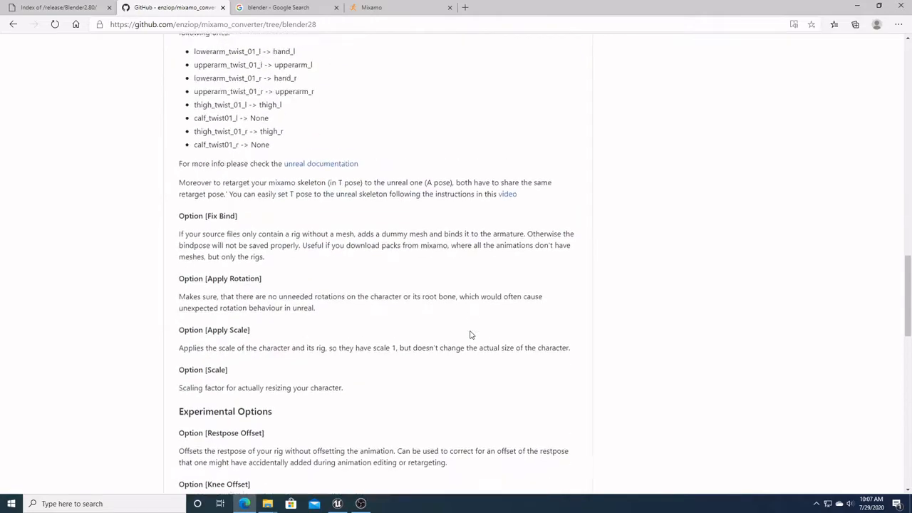
pyautogui.scroll(17, 471, 334)
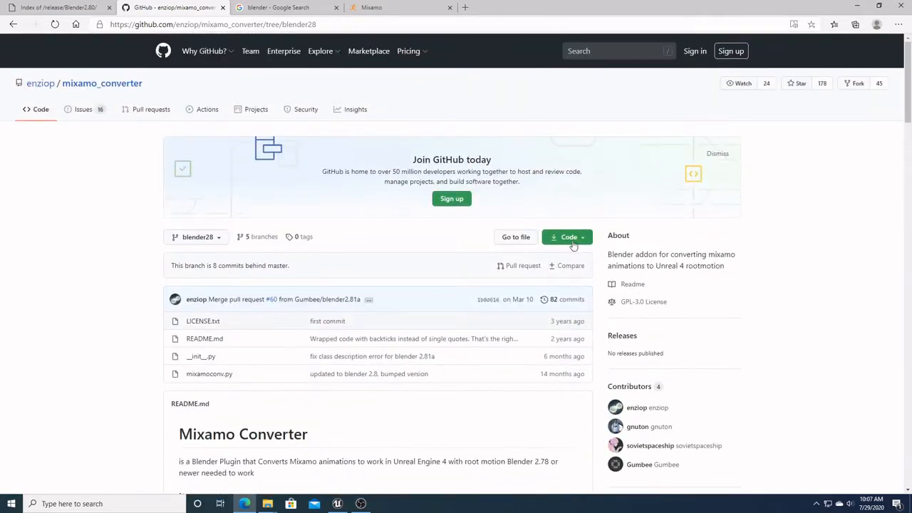
pyautogui.click(575, 243)
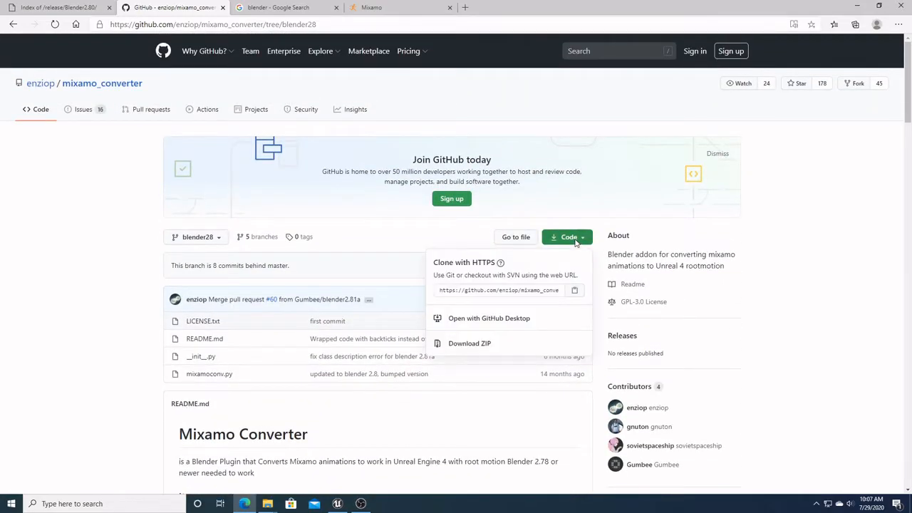
pyautogui.click(484, 344)
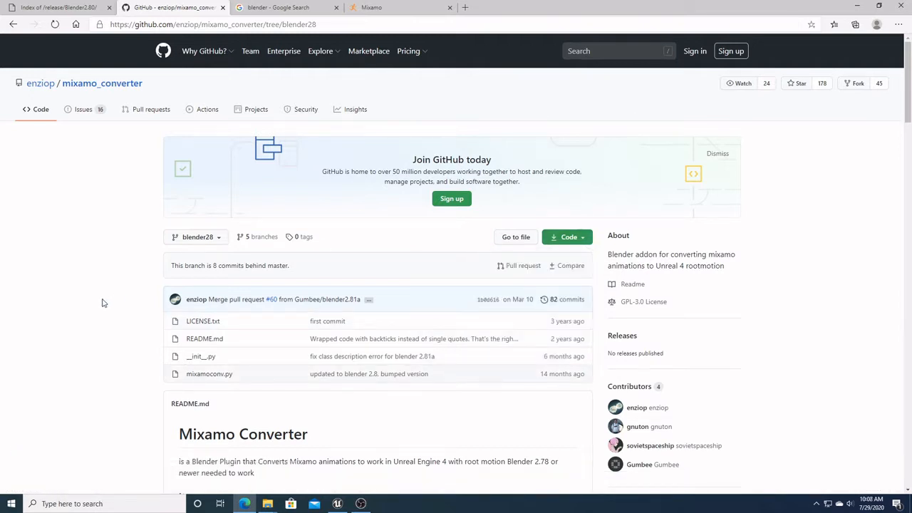
# Step: Go from the Google results for blender to Blender's Previous Versions page and open the index of all releases
pyautogui.click(44, 5)
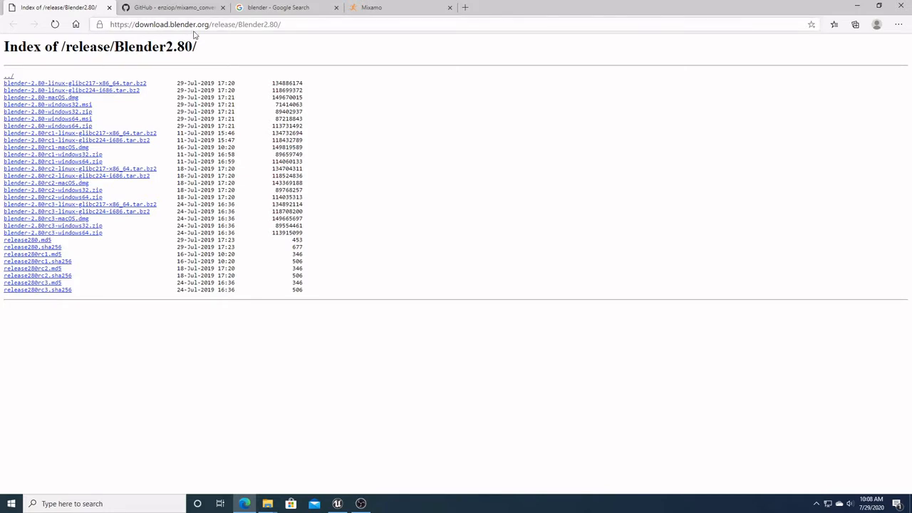
pyautogui.click(276, 7)
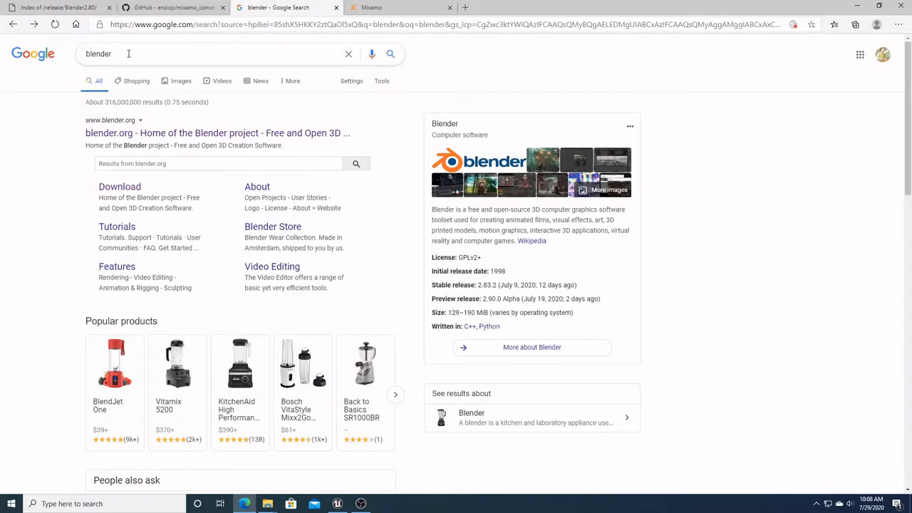
pyautogui.click(128, 187)
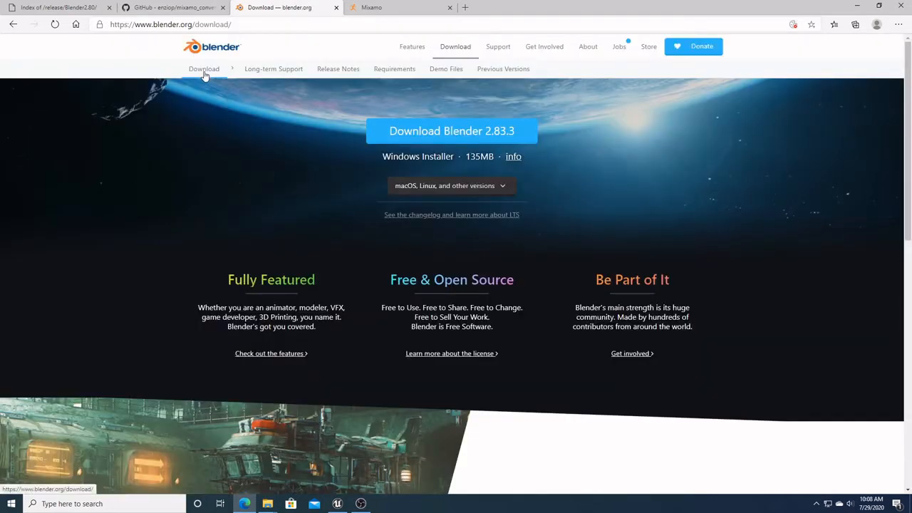
pyautogui.click(489, 68)
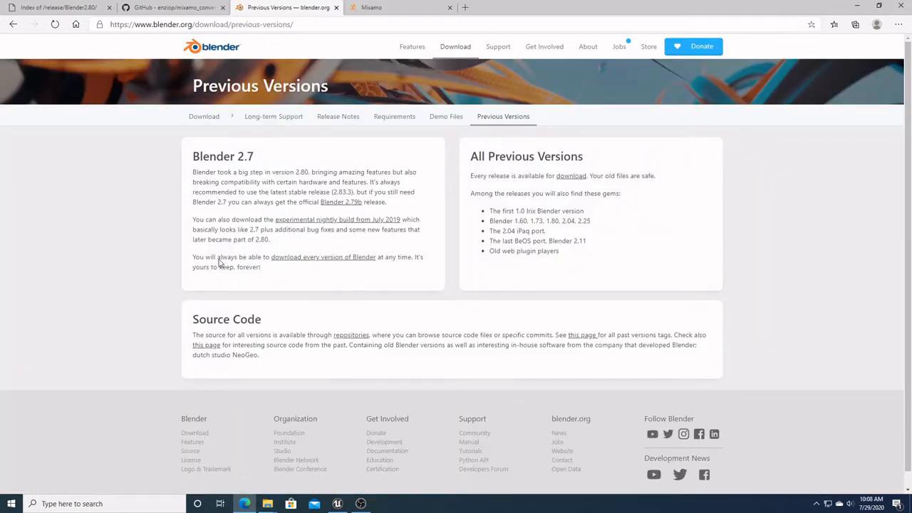
pyautogui.click(313, 258)
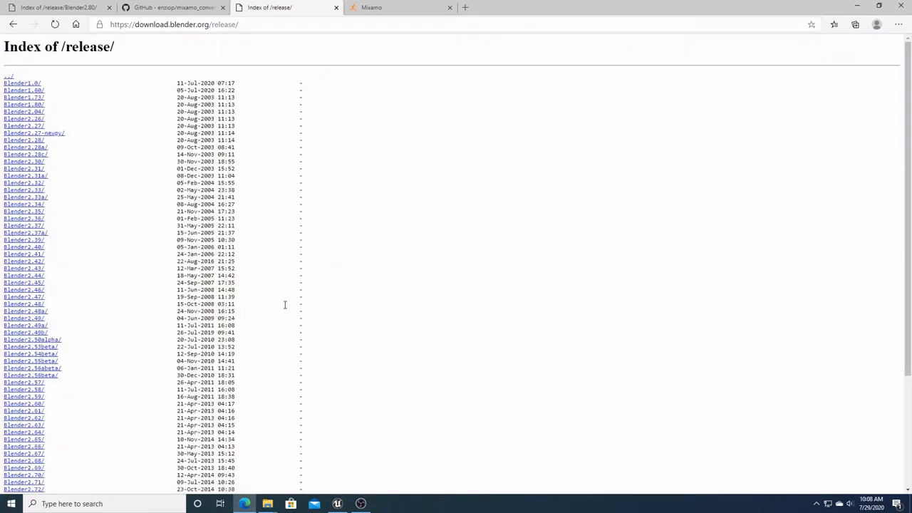
# Step: Open the Blender2.80 release folder and download the blender-2.80-windows64.msi installer
pyautogui.scroll(-3, 284, 305)
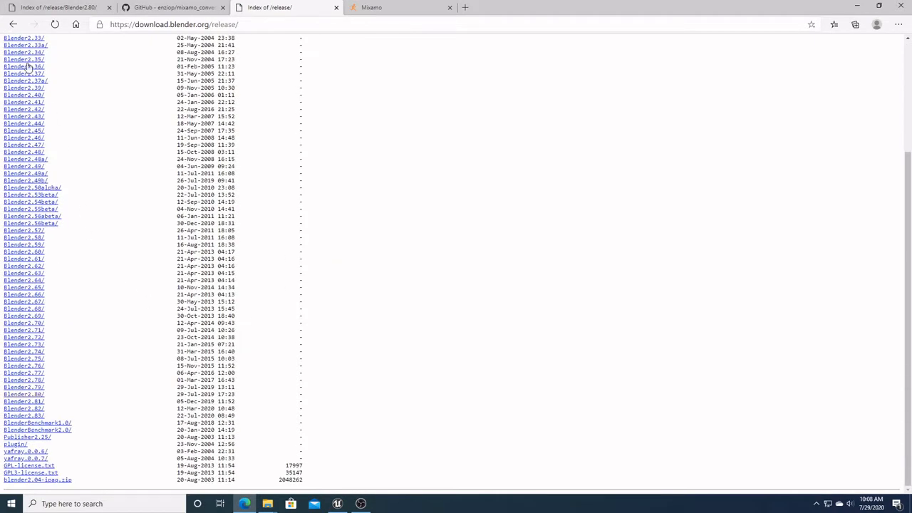
pyautogui.click(20, 395)
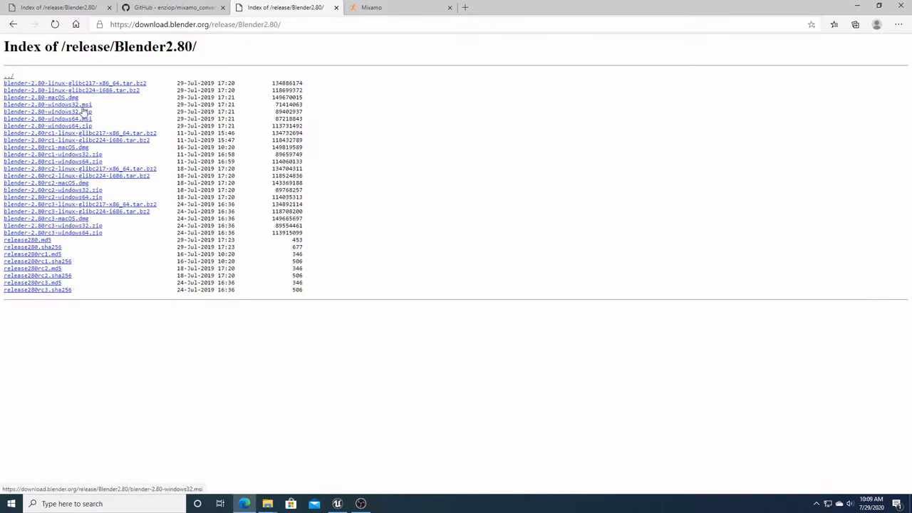
pyautogui.click(63, 121)
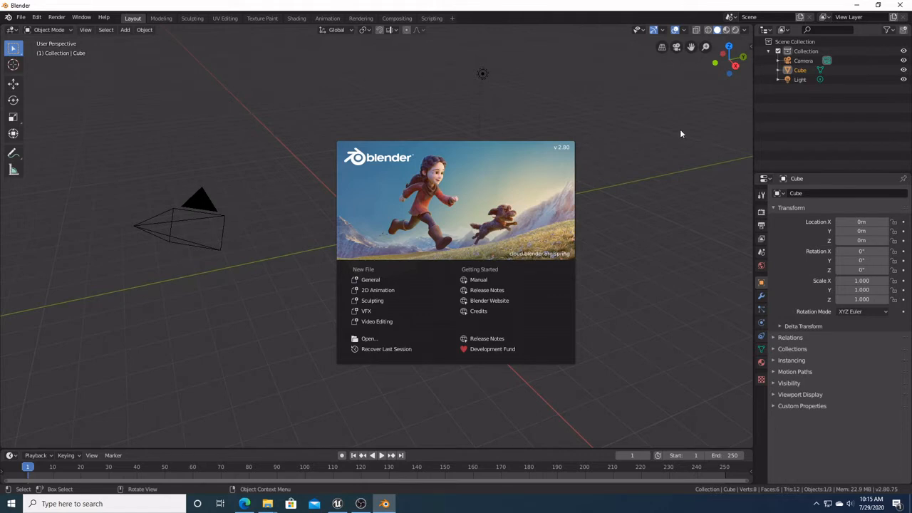
# Step: Dismiss Blender's splash screen and delete the default cube from the scene
pyautogui.click(634, 235)
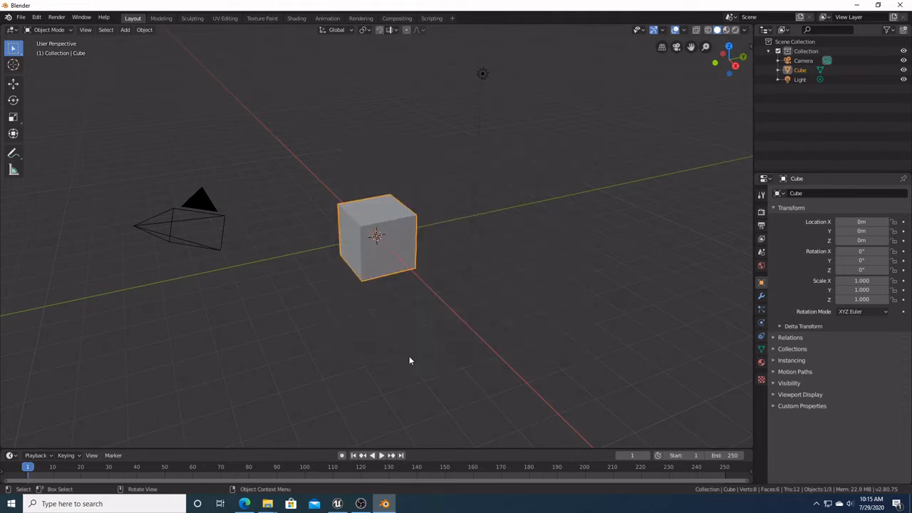
pyautogui.rightClick(378, 213)
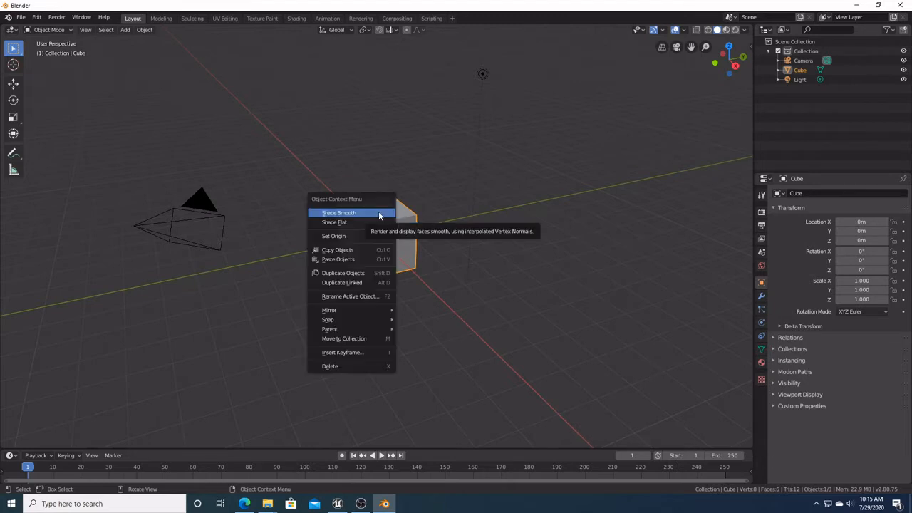
pyautogui.click(363, 365)
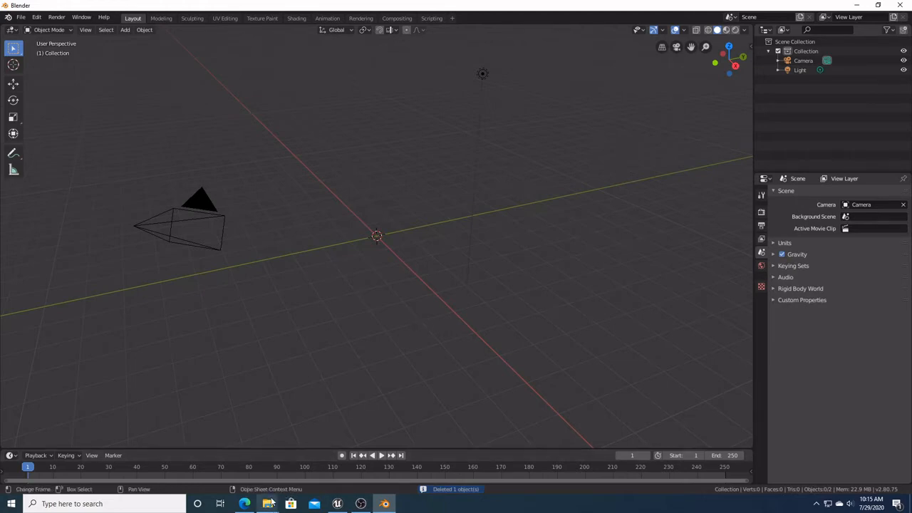
# Step: Bring up the UE4_Mix_Out and UE4_Mix_In folder windows side by side to view them, and minimize both
pyautogui.moveTo(267, 503)
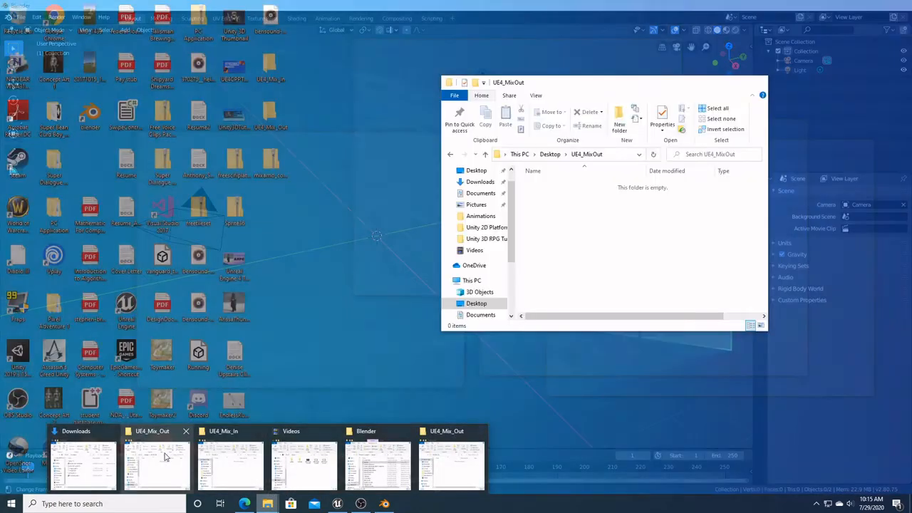
pyautogui.click(180, 458)
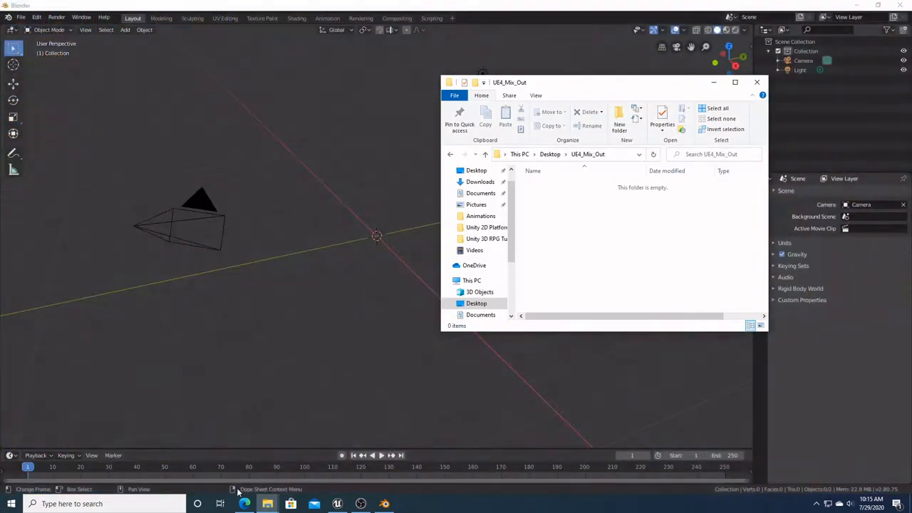
pyautogui.click(235, 463)
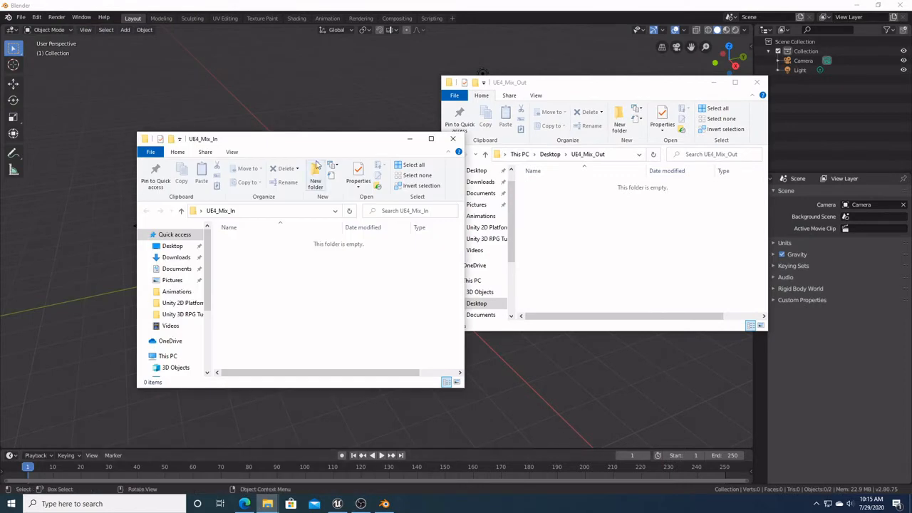
pyautogui.moveTo(324, 142); pyautogui.dragTo(266, 80)
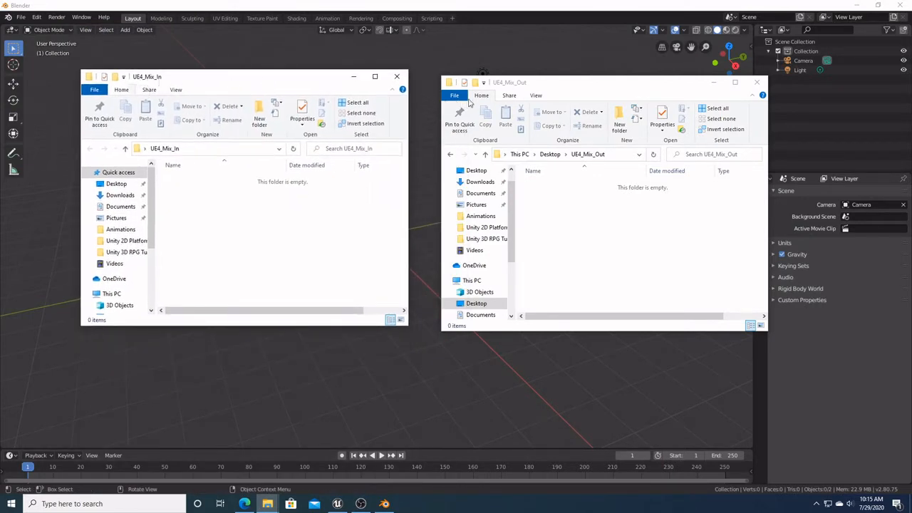
pyautogui.click(550, 86)
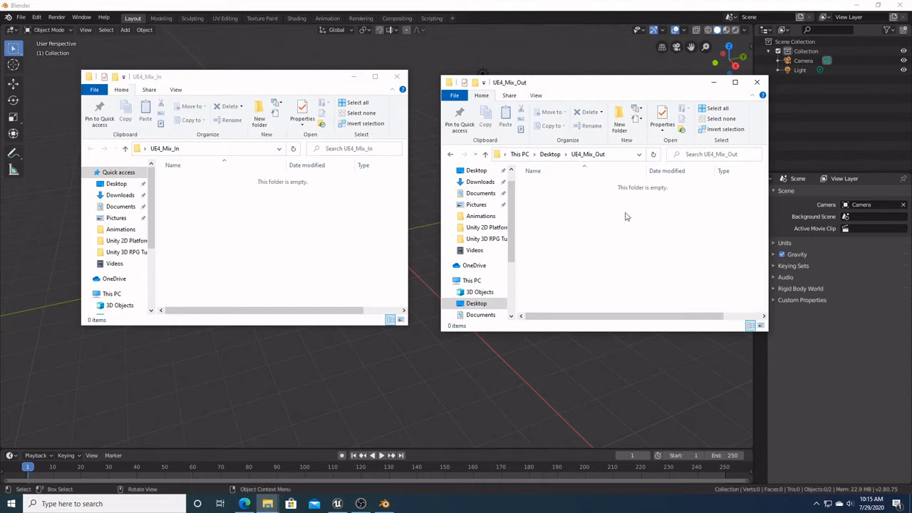
pyautogui.click(354, 77)
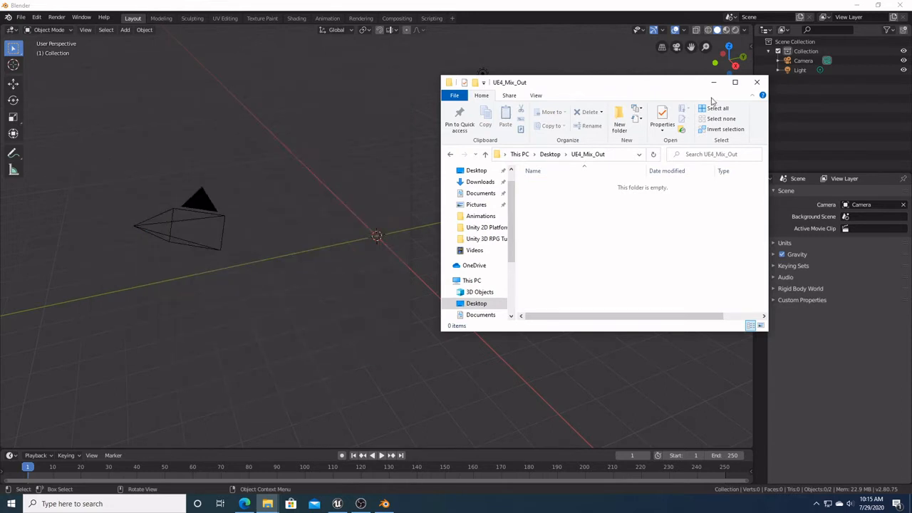
pyautogui.click(714, 83)
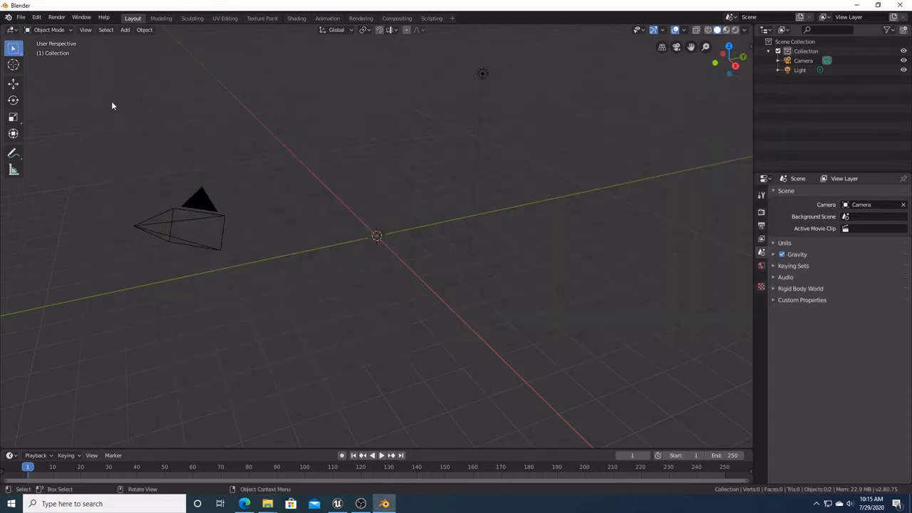
# Step: Install the add-on from mixamo_converter-blender28.zip in the Desktop folder through Blender's preferences
pyautogui.click(36, 17)
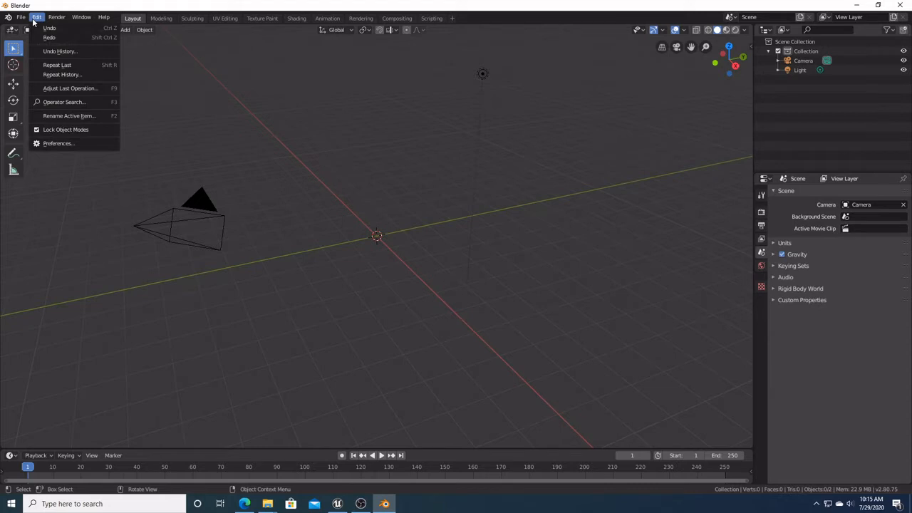
pyautogui.click(62, 142)
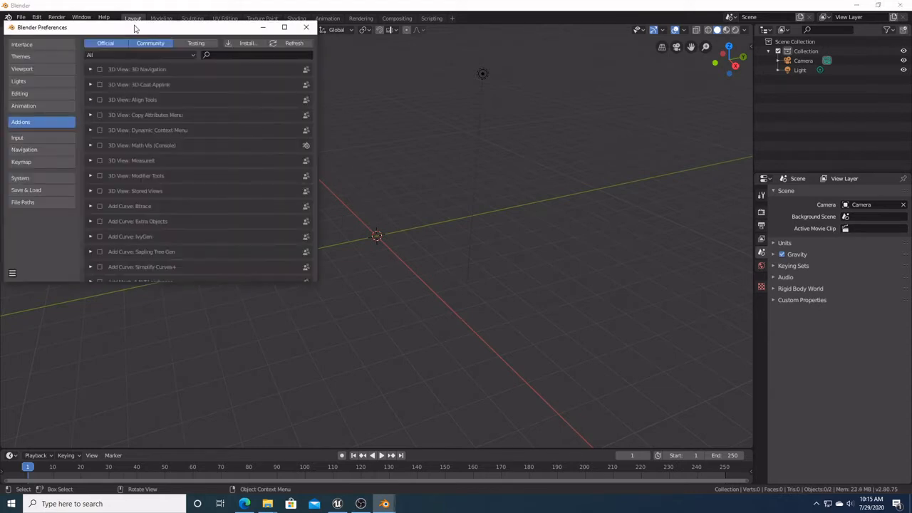
pyautogui.moveTo(134, 29); pyautogui.dragTo(213, 53)
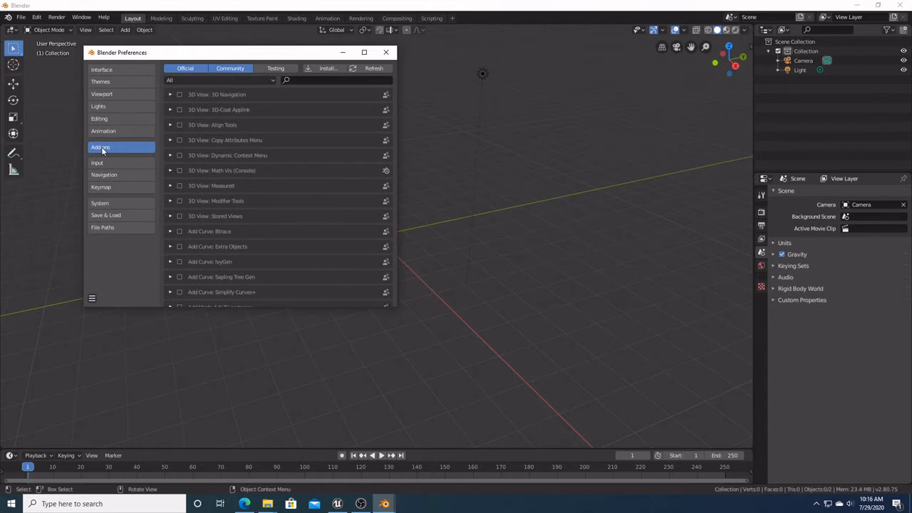
pyautogui.click(322, 68)
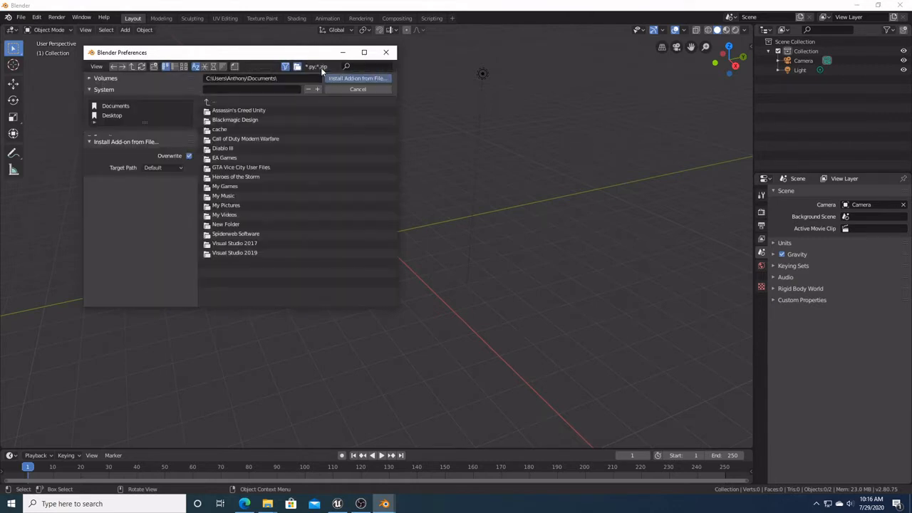
pyautogui.click(111, 115)
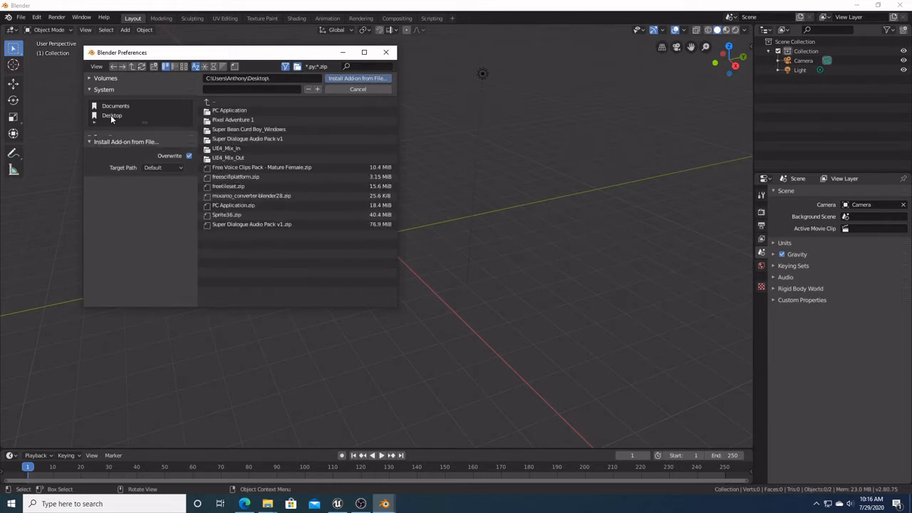
pyautogui.click(269, 197)
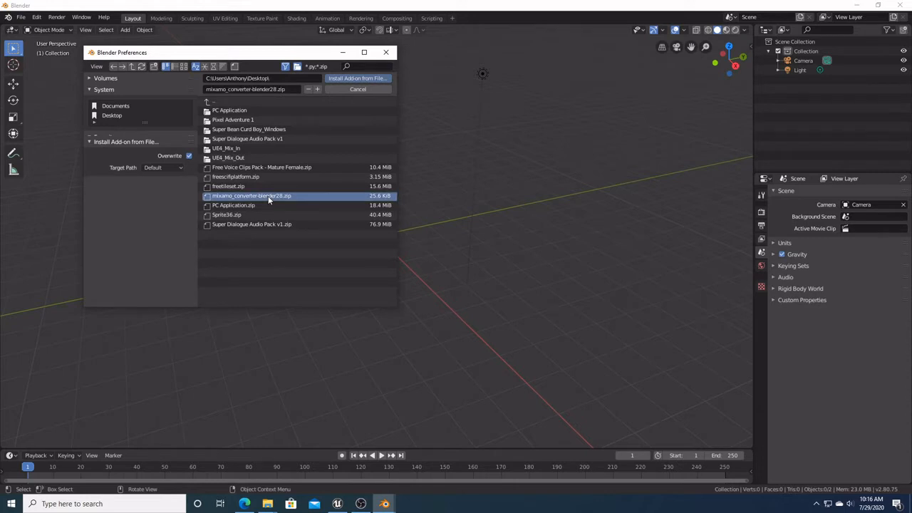
pyautogui.click(366, 77)
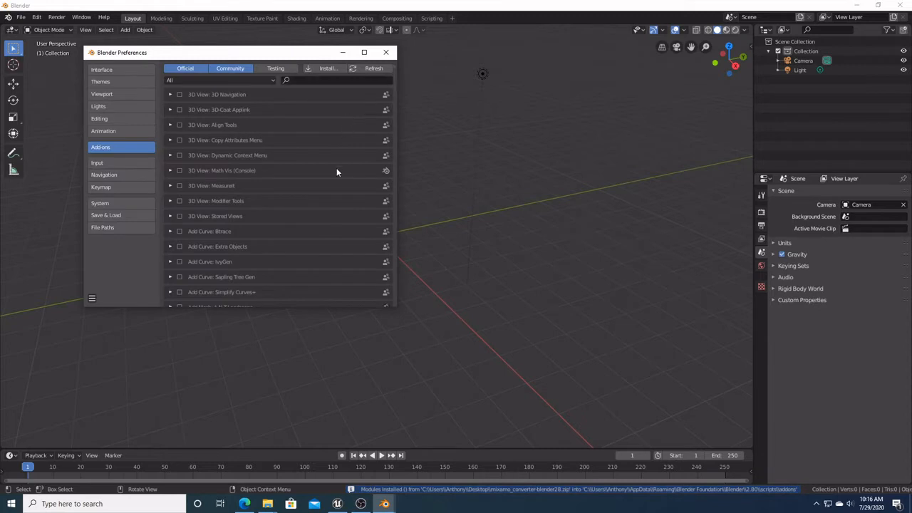
# Step: Make sure the Animation: Mixamo Converter add-on is enabled and close the preferences
pyautogui.scroll(-5, 297, 198)
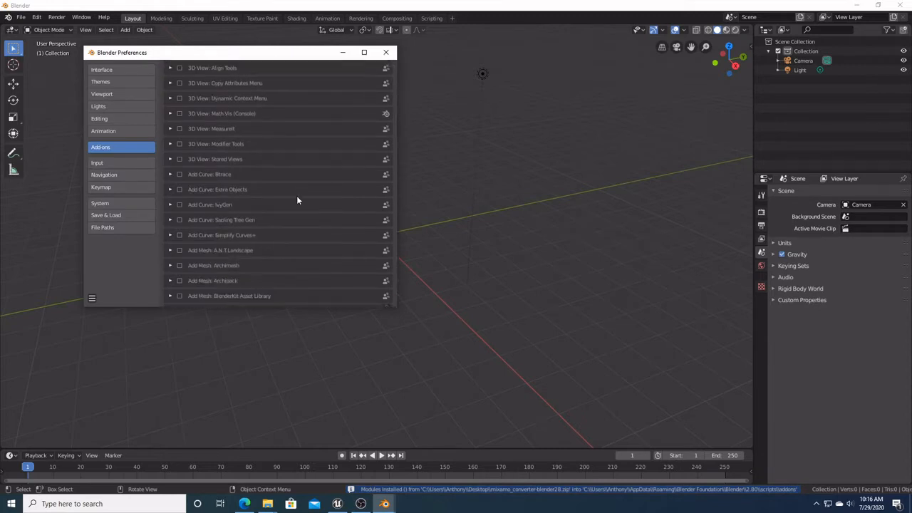
pyautogui.scroll(-10, 297, 195)
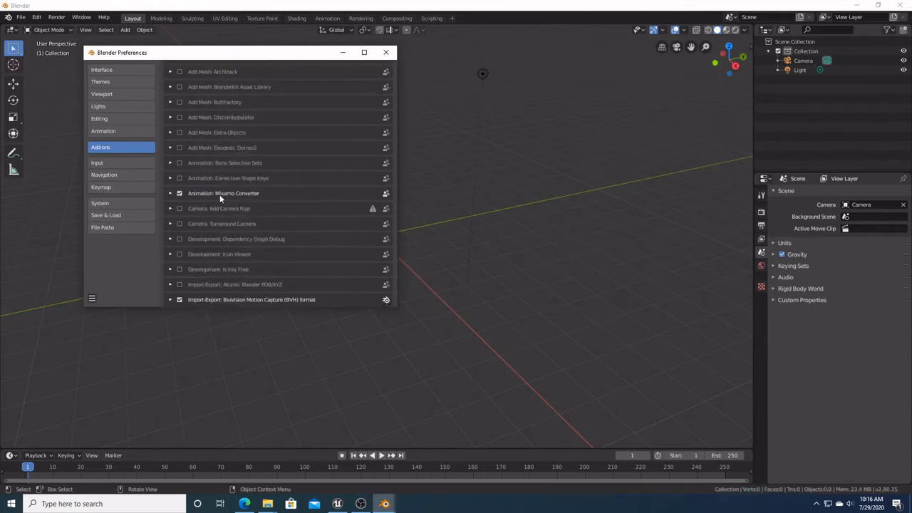
pyautogui.click(180, 193)
pyautogui.click(386, 53)
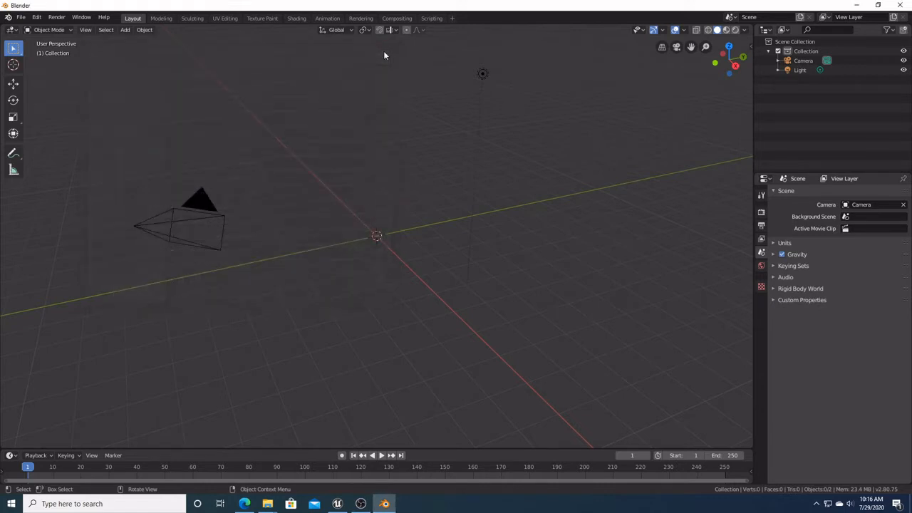
# Step: Show the Mixamo Rootbaker settings in the 3D viewport and expand its Advanced Options
pyautogui.click(750, 46)
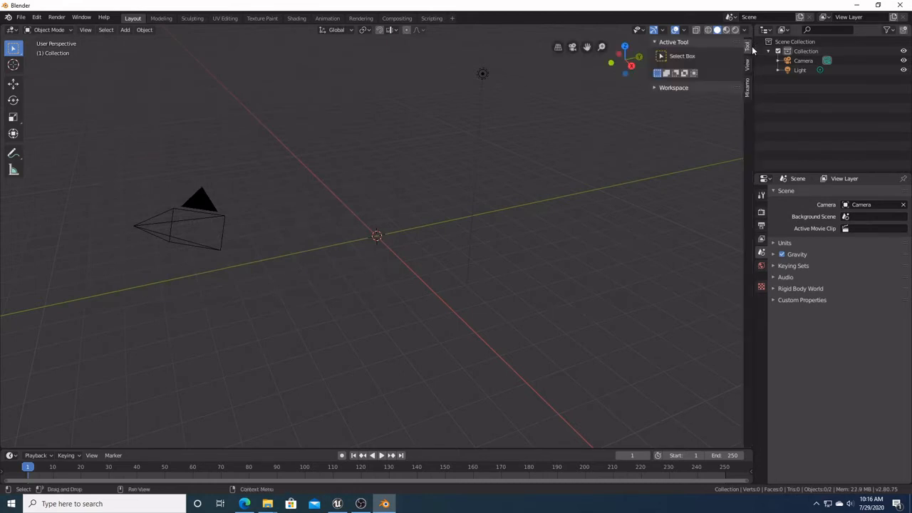
pyautogui.click(747, 86)
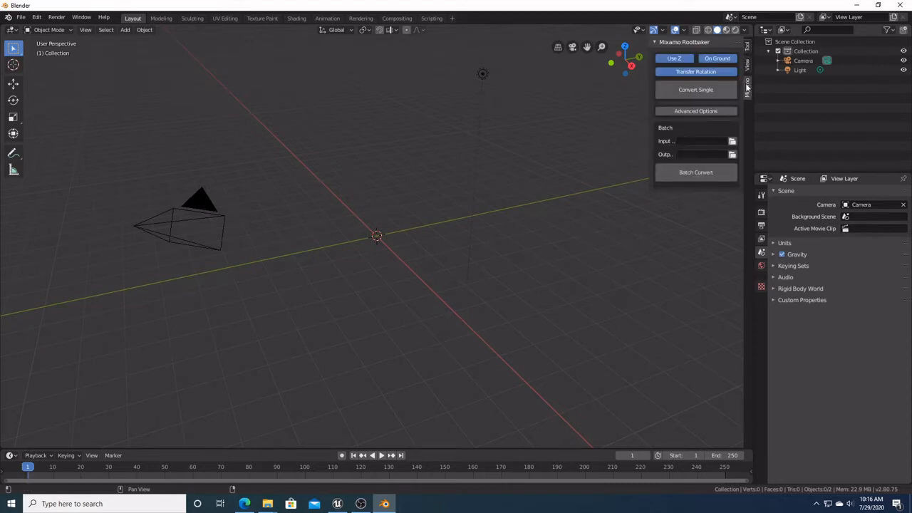
pyautogui.click(711, 112)
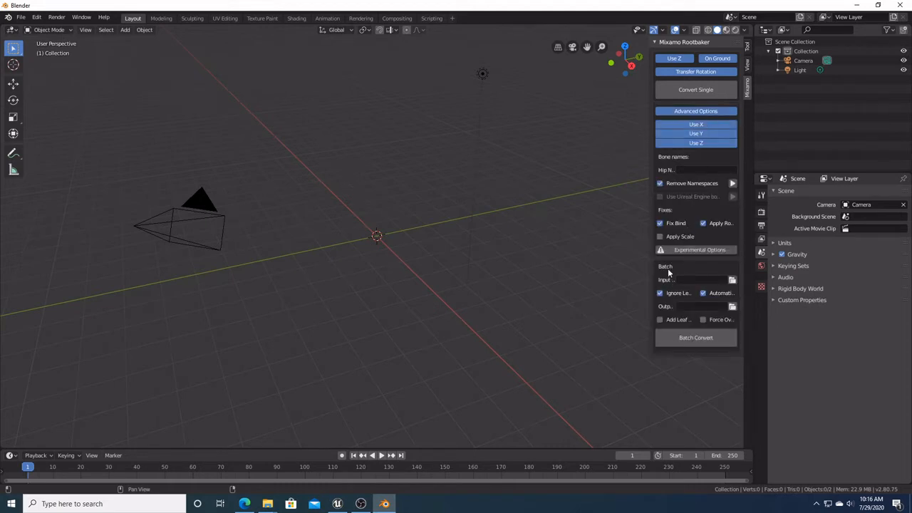
# Step: Set the batch Input Path to the UE4_Mix_In folder on the Desktop
pyautogui.click(732, 280)
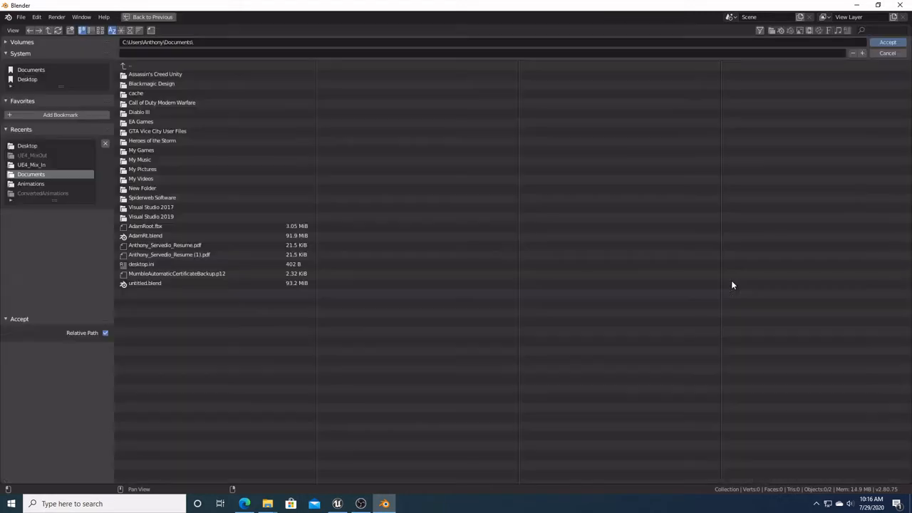
pyautogui.click(28, 79)
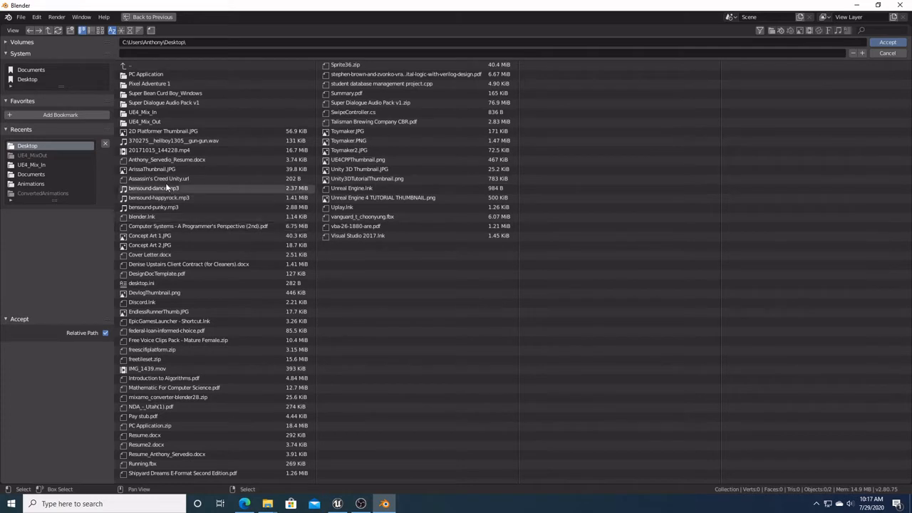
pyautogui.doubleClick(142, 113)
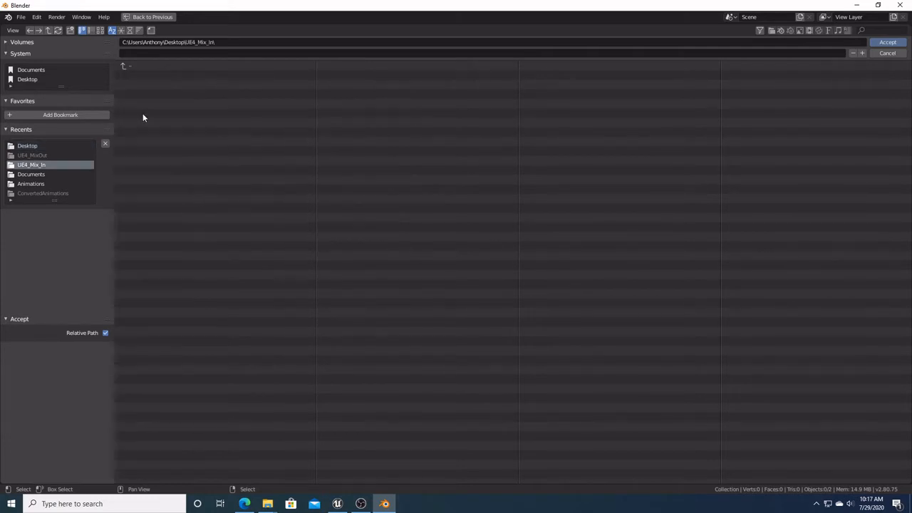
pyautogui.click(882, 43)
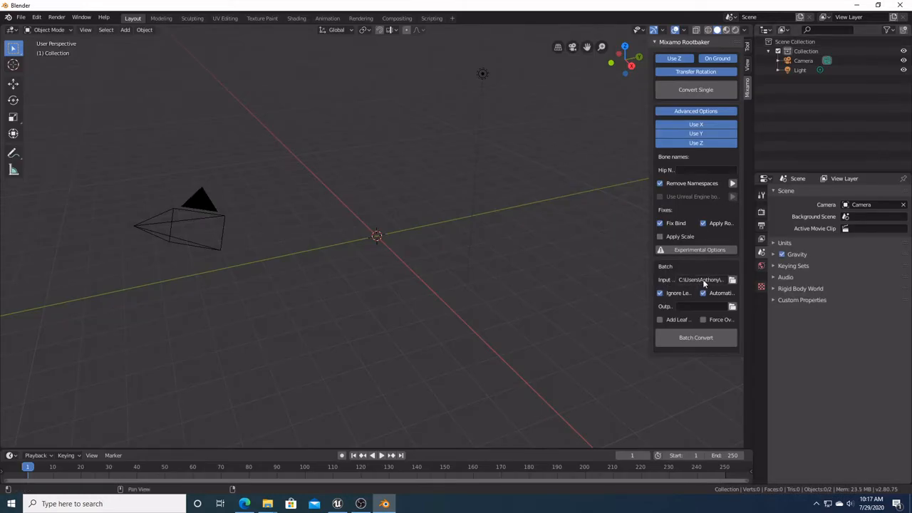
# Step: Set the batch Output Path to the UE4_Mix_Out folder on the Desktop
pyautogui.click(732, 306)
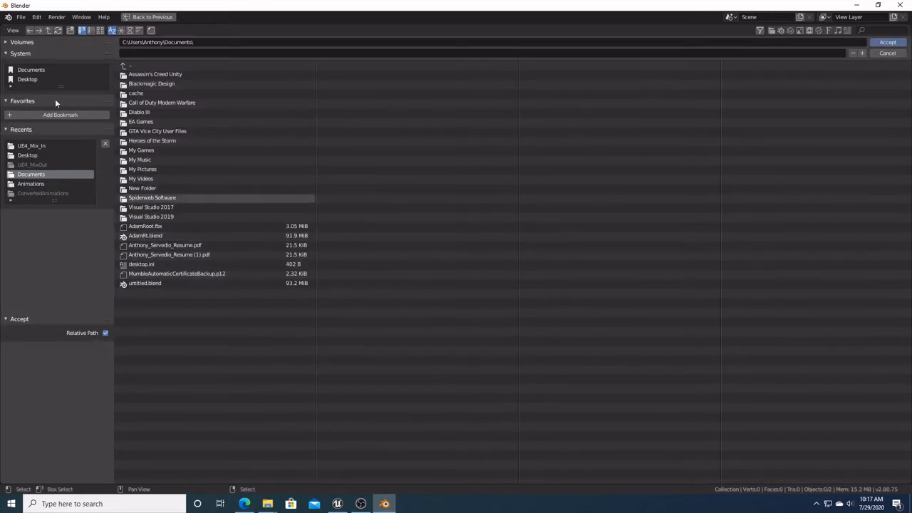
pyautogui.click(28, 79)
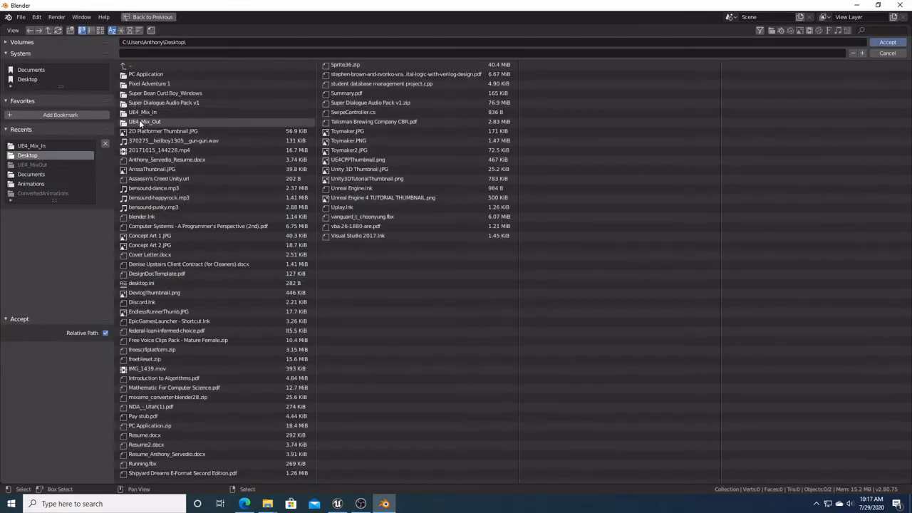
pyautogui.doubleClick(139, 122)
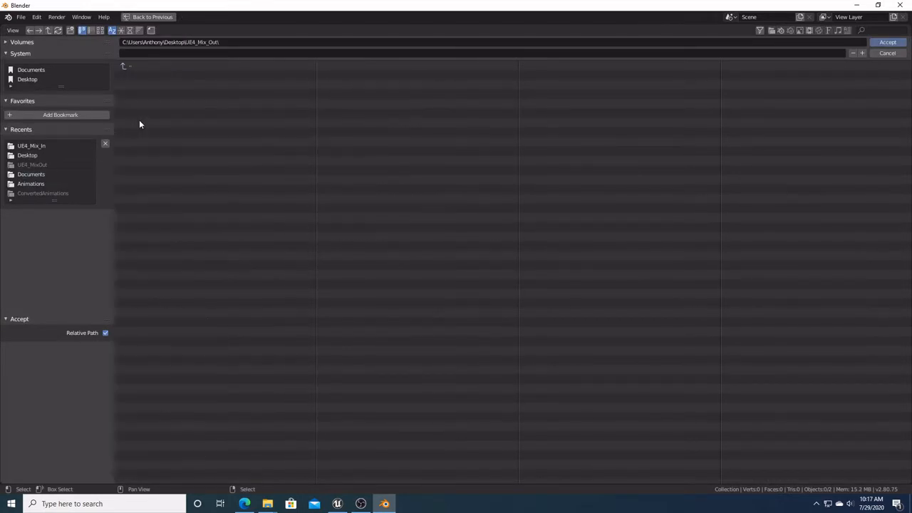
pyautogui.click(887, 42)
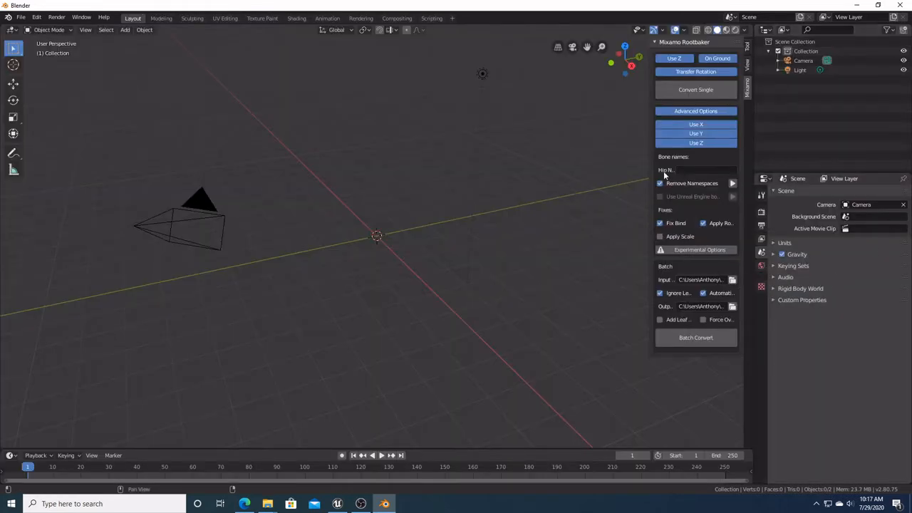
# Step: Set the Hip Name to Hips, and switch the bone naming from Remove Namespaces to Use Unreal Engine bone names
pyautogui.moveTo(652, 163); pyautogui.dragTo(539, 164)
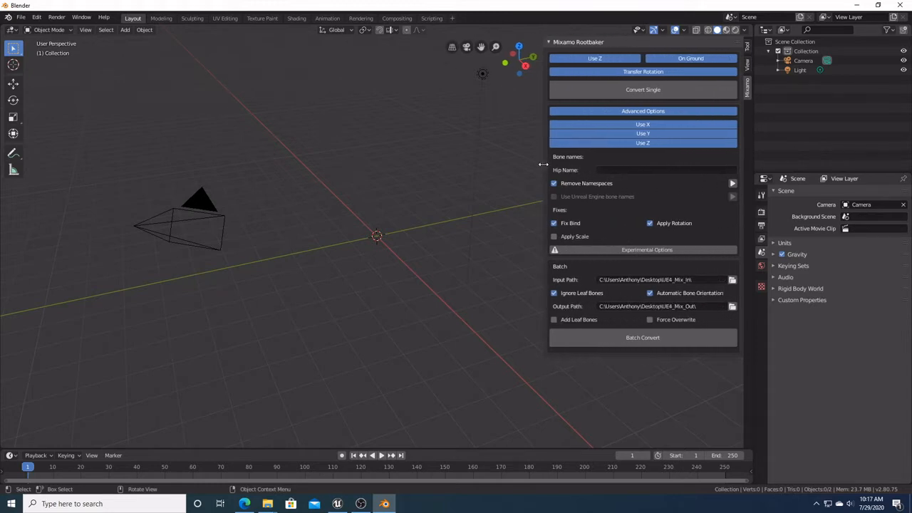
pyautogui.click(610, 170)
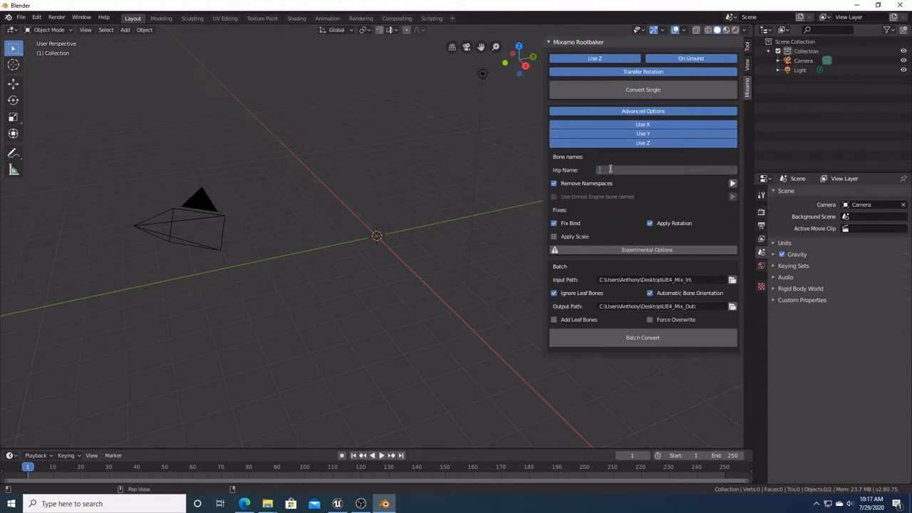
pyautogui.write('Hips')
pyautogui.click(555, 185)
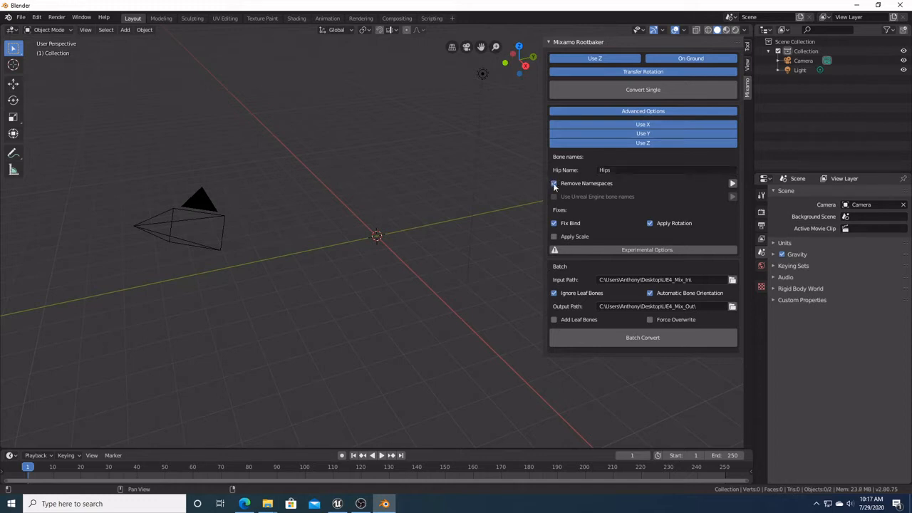
pyautogui.click(555, 183)
pyautogui.click(554, 196)
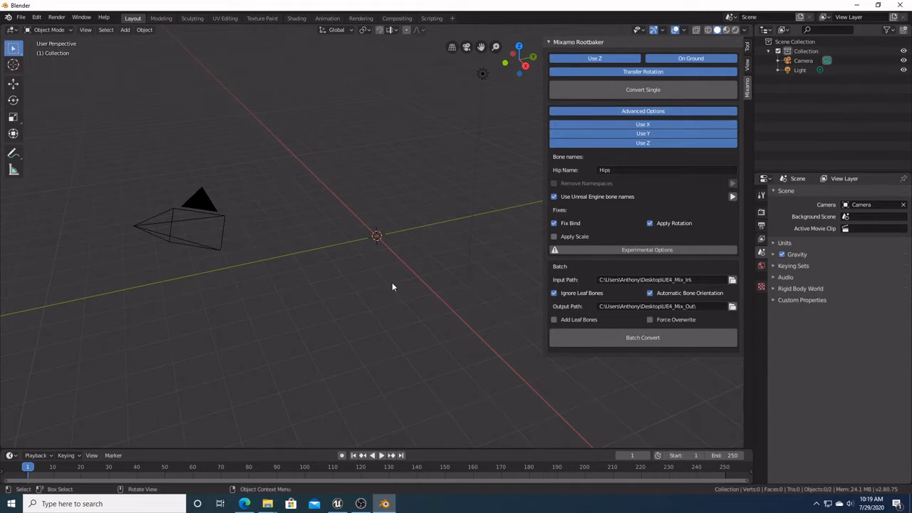
# Step: Switch to Mixamo in the browser and search the characters for Arissa
pyautogui.click(244, 504)
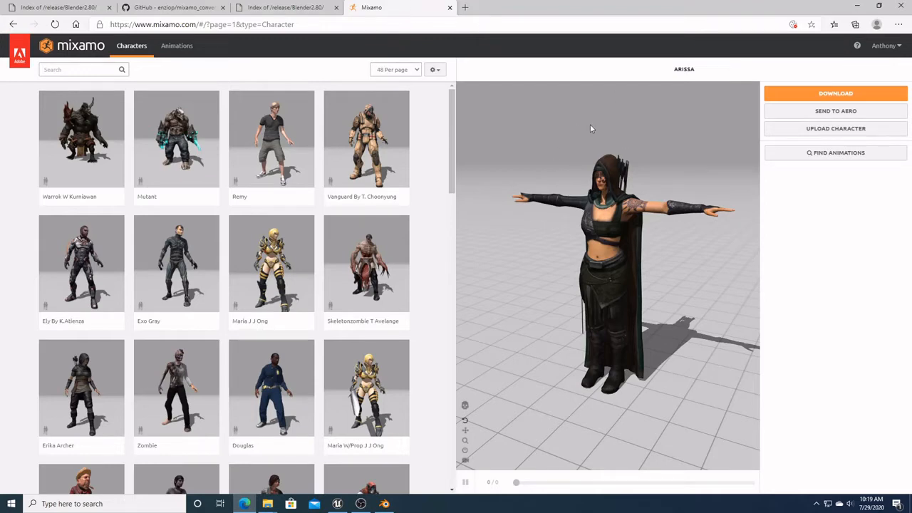
pyautogui.click(64, 68)
pyautogui.write('A')
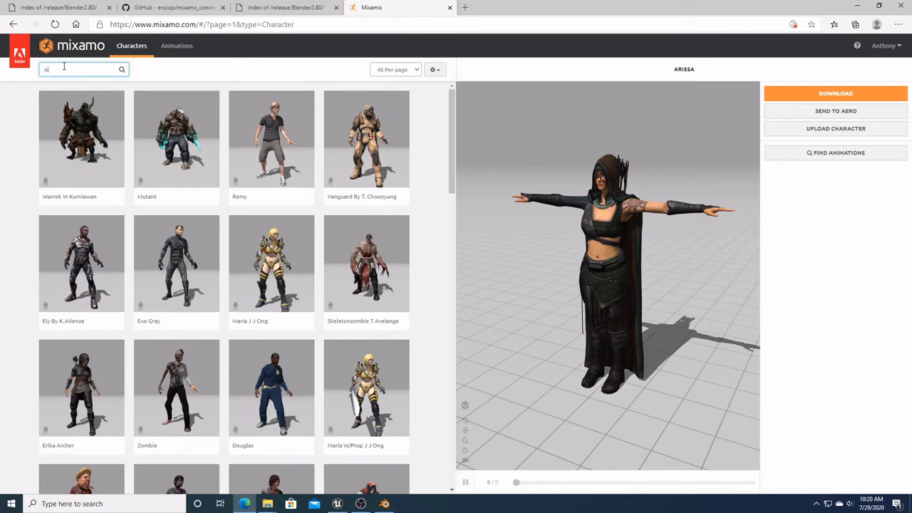
pyautogui.write('rissa')
pyautogui.press('Return')
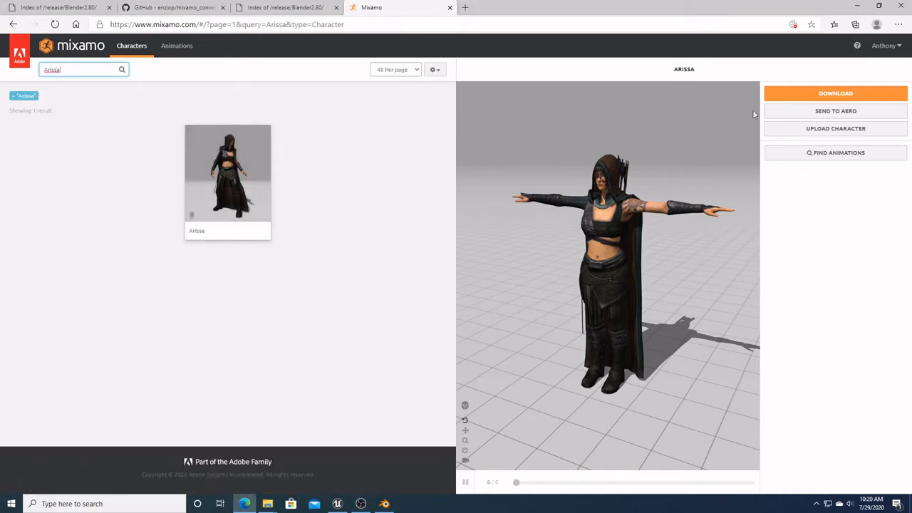
# Step: Download the Arissa character from Mixamo as FBX (.fbx) in T-pose, and switch to Blender
pyautogui.click(819, 99)
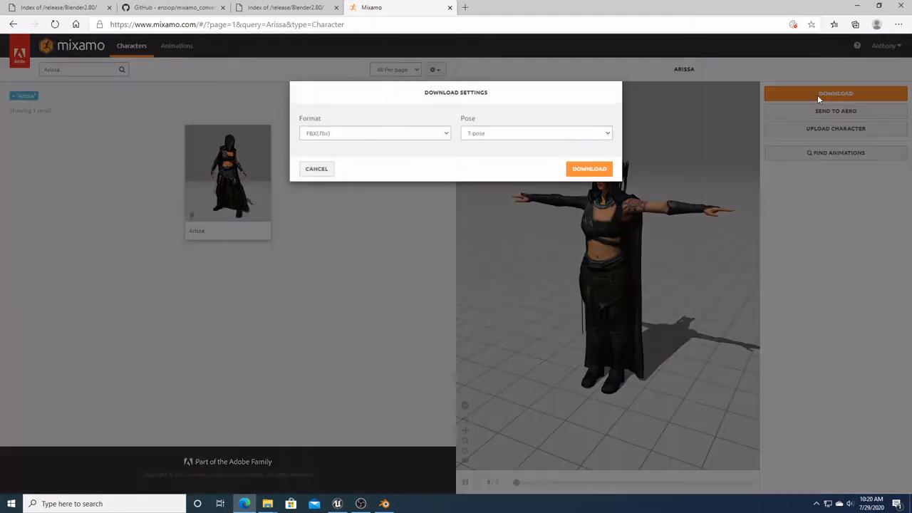
pyautogui.click(600, 169)
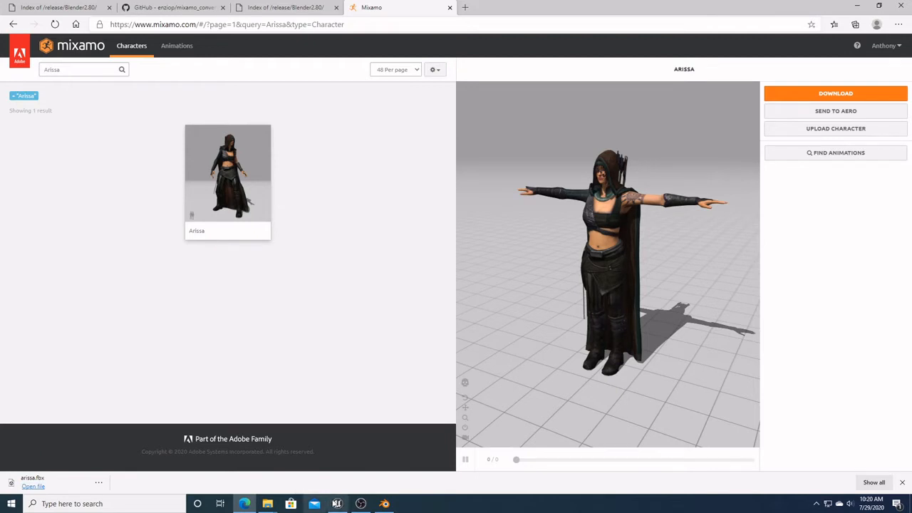
pyautogui.moveTo(360, 503)
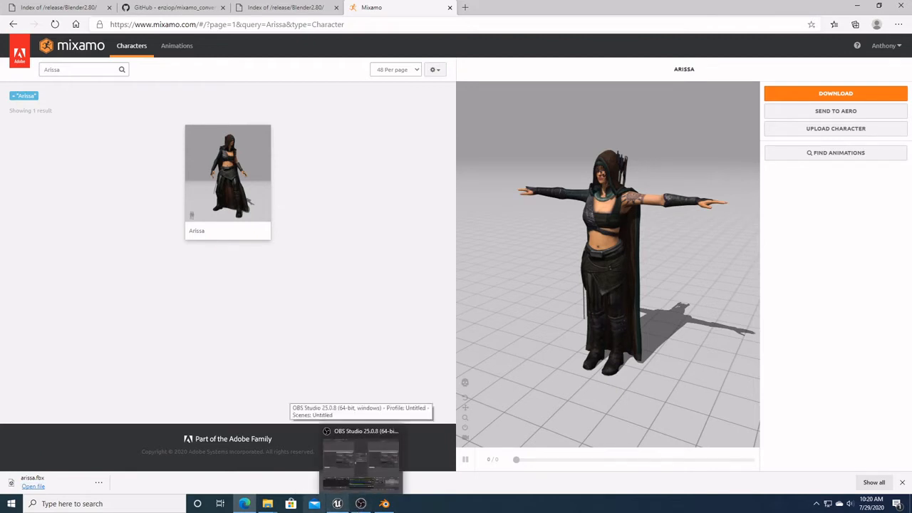
pyautogui.click(383, 504)
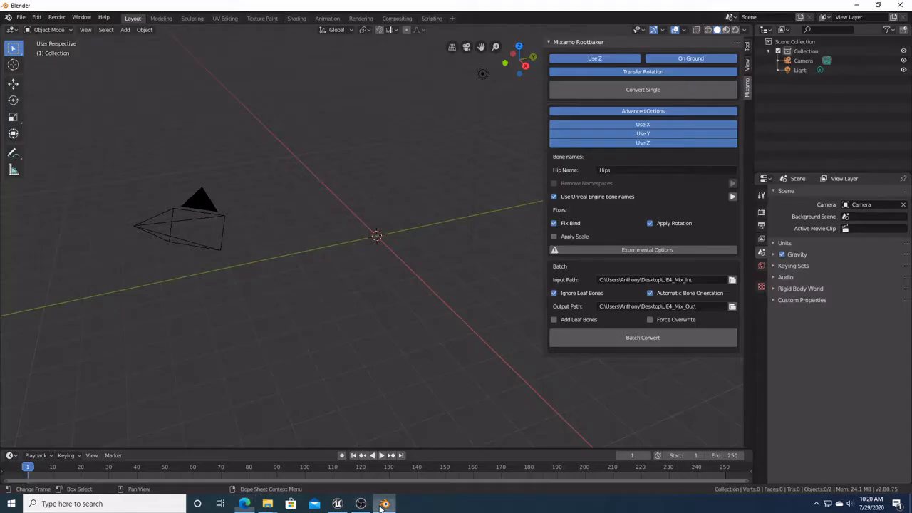
# Step: Move the downloaded arissa file from the Downloads folder to UE4_Mix_In, and minimize both folder windows
pyautogui.moveTo(272, 506)
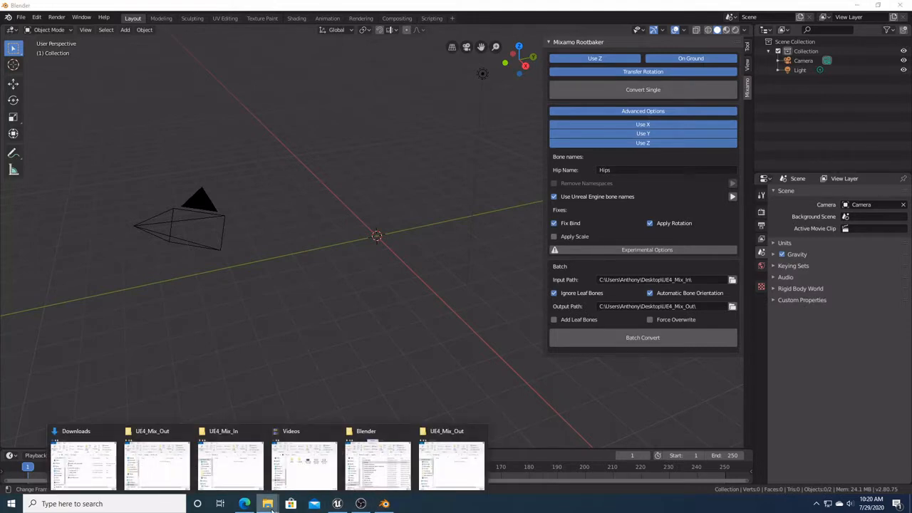
pyautogui.click(78, 463)
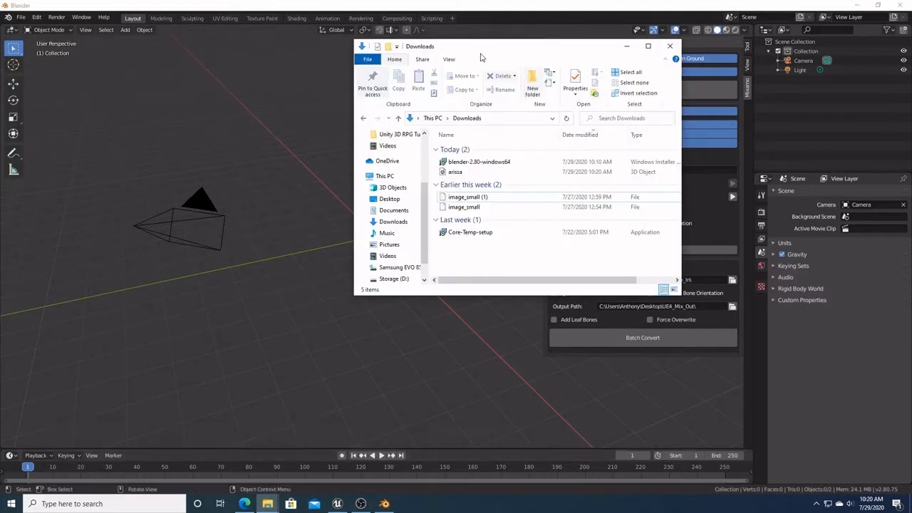
pyautogui.click(457, 174)
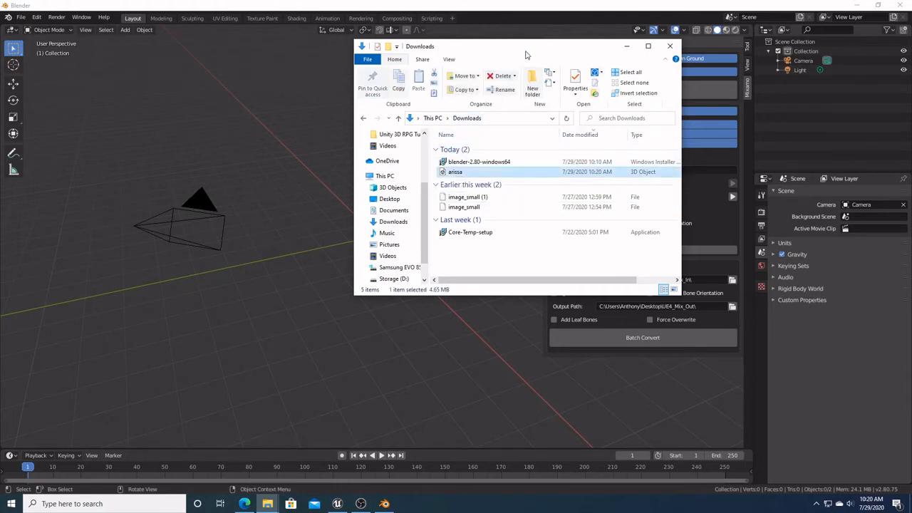
pyautogui.moveTo(525, 55); pyautogui.dragTo(234, 59)
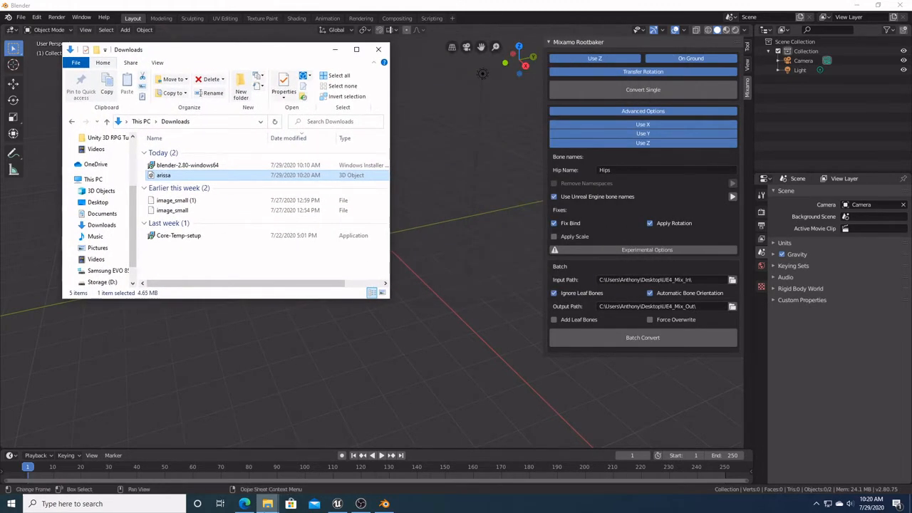
pyautogui.moveTo(267, 503)
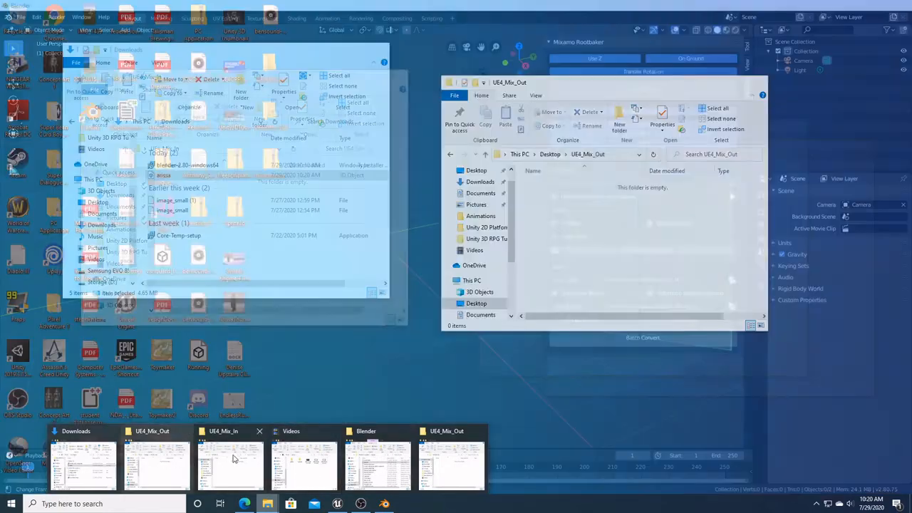
pyautogui.click(238, 458)
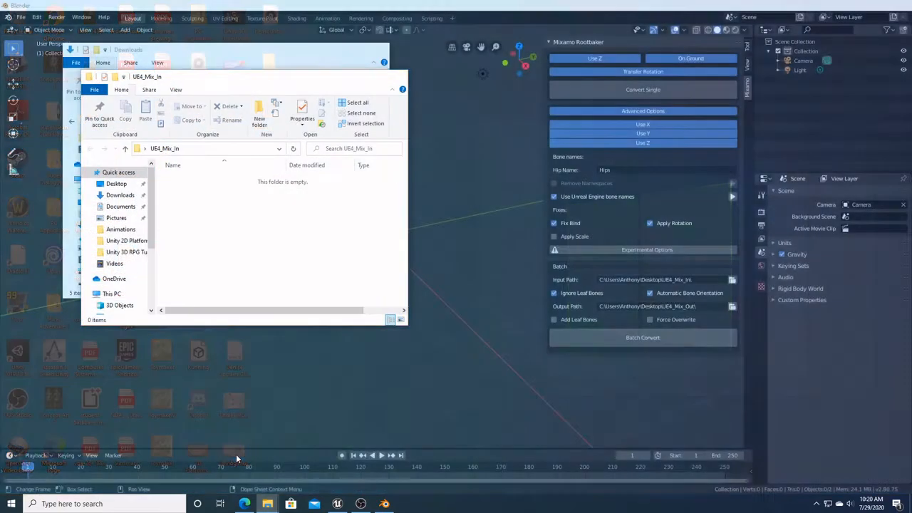
pyautogui.moveTo(258, 79); pyautogui.dragTo(589, 69)
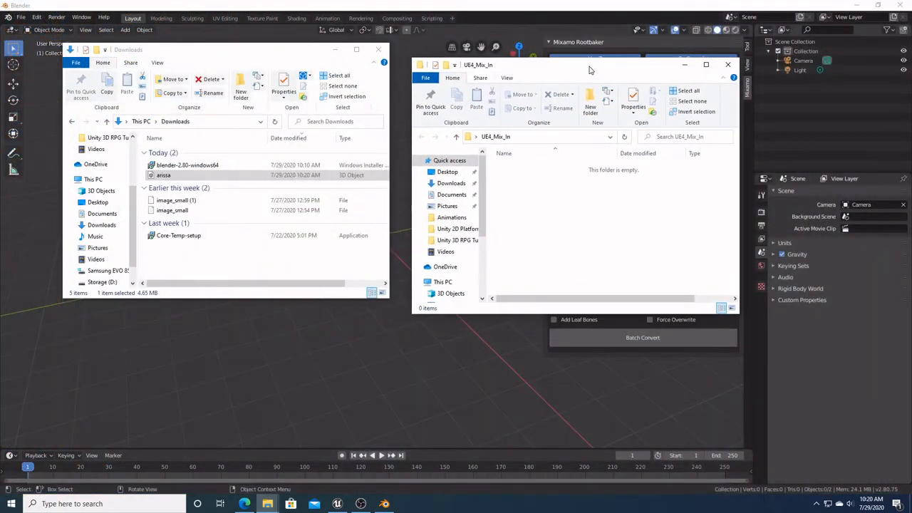
pyautogui.moveTo(164, 175); pyautogui.dragTo(535, 191)
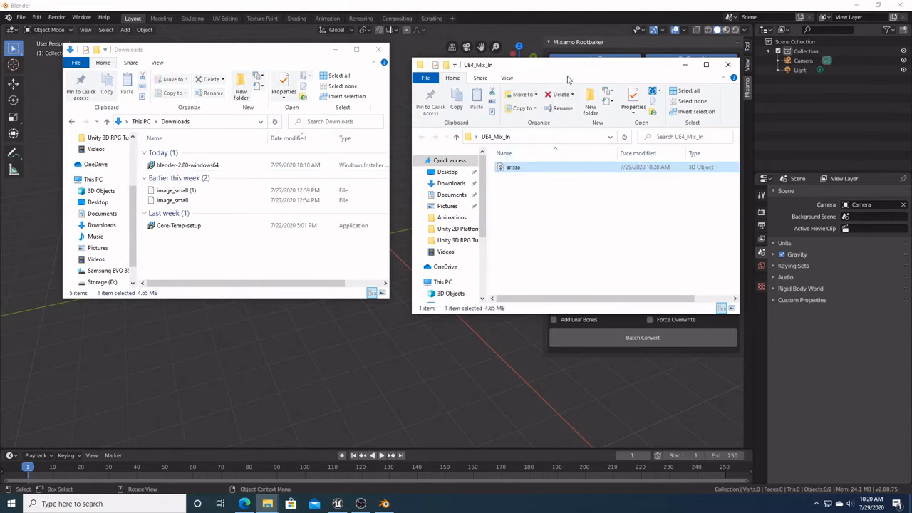
pyautogui.click(335, 49)
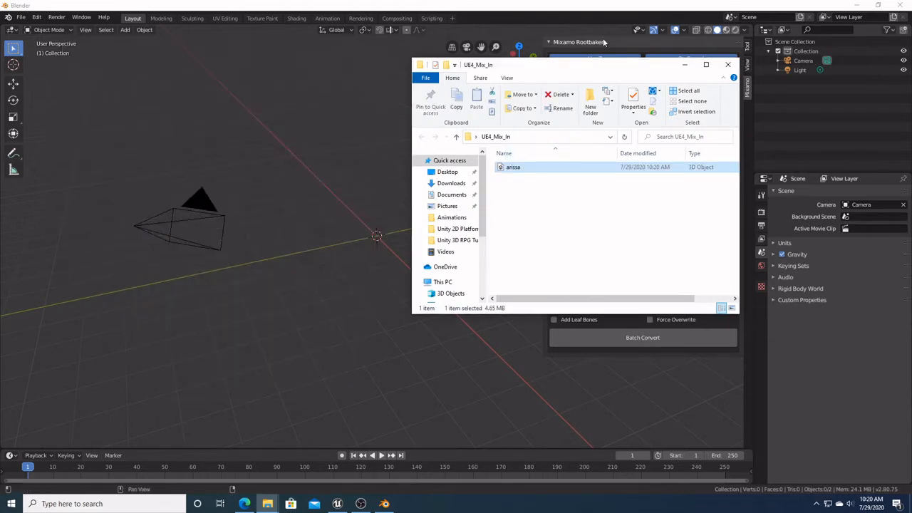
pyautogui.click(682, 64)
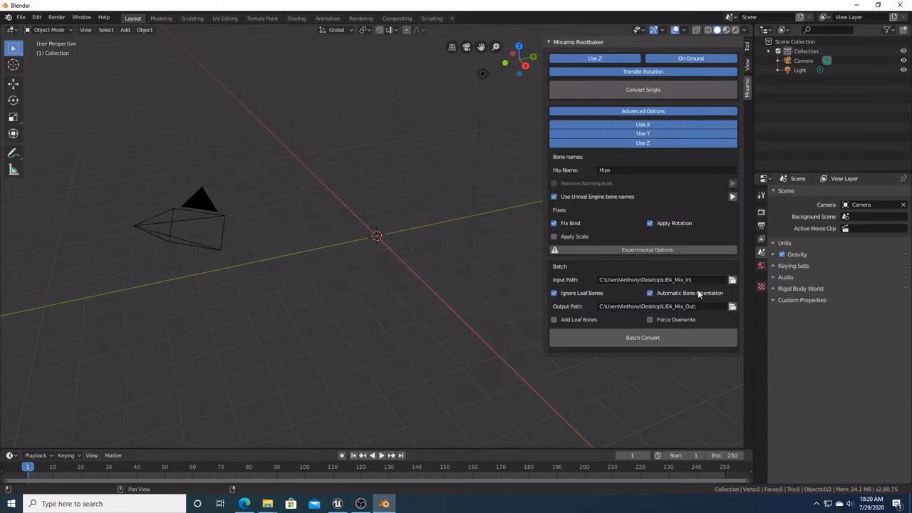
# Step: Run the Mixamo Rootbaker batch conversion, and open the UE4_Mix_Out folder beside the converter settings
pyautogui.click(656, 339)
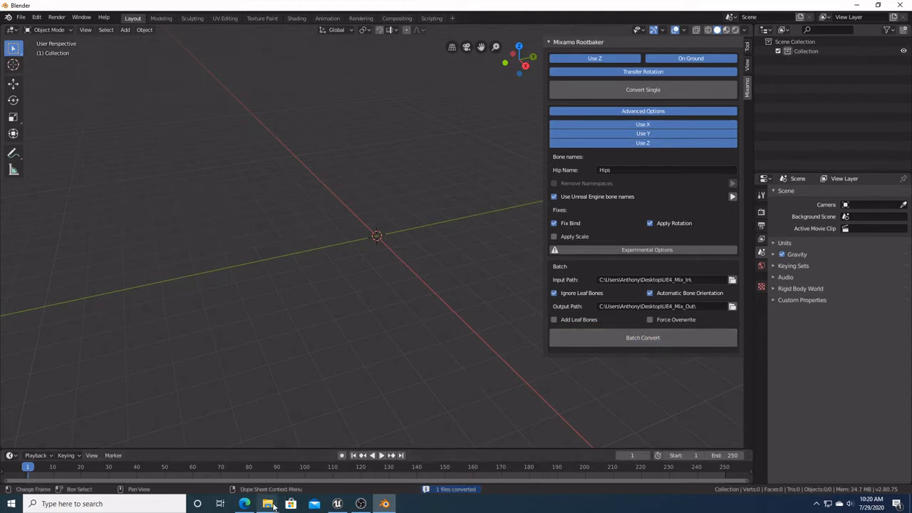
pyautogui.moveTo(271, 506)
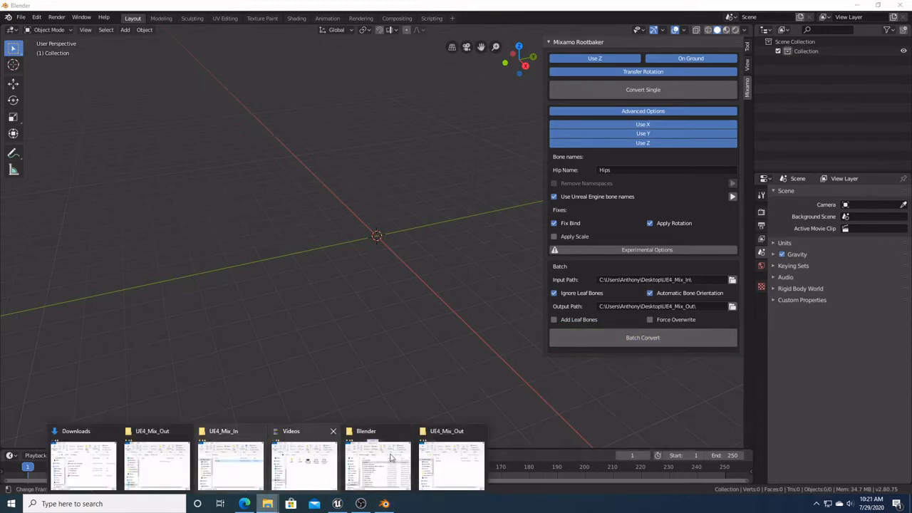
pyautogui.click(441, 455)
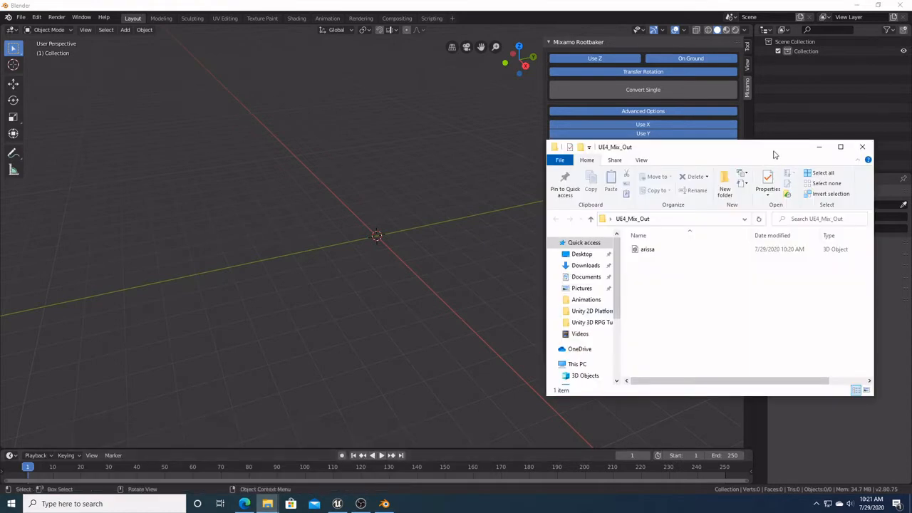
pyautogui.moveTo(758, 149); pyautogui.dragTo(325, 87)
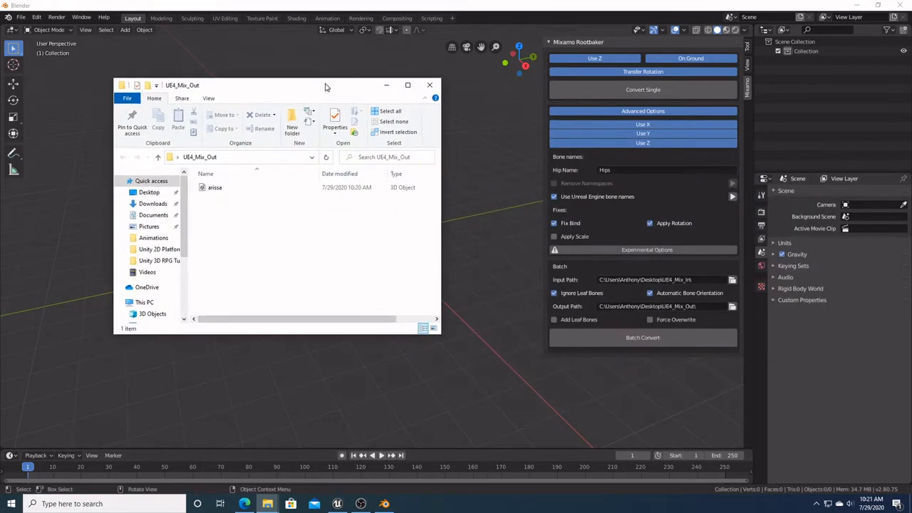
# Step: Rename the converted arissa file in UE4_Mix_Out as ArissaRootBone
pyautogui.click(227, 188)
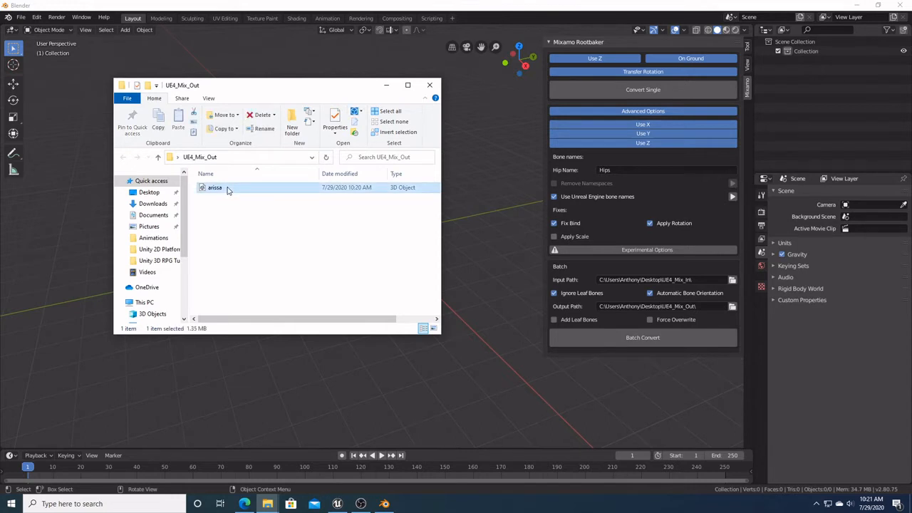
pyautogui.rightClick(228, 189)
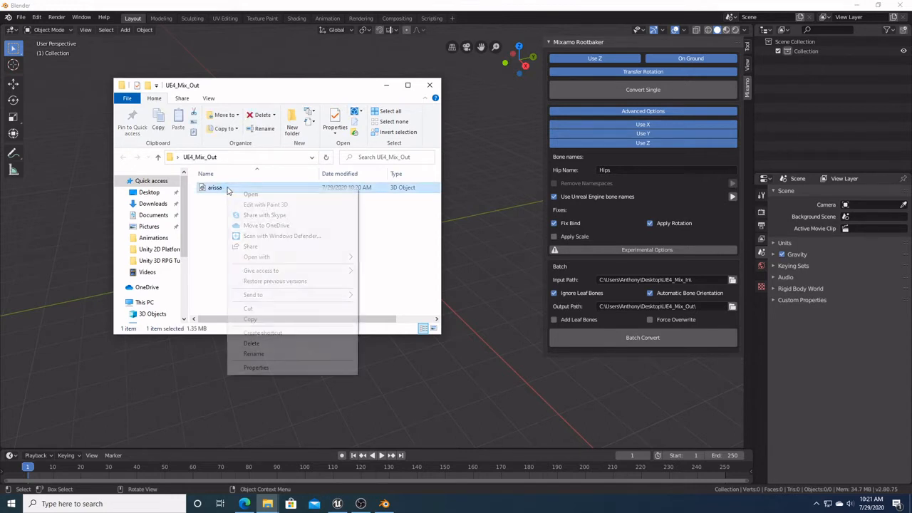
pyautogui.click(280, 354)
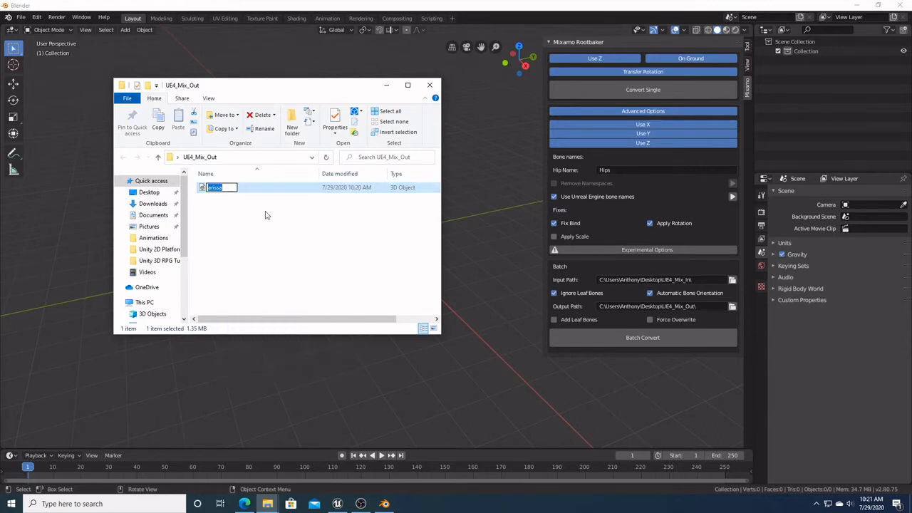
pyautogui.write('ArissaRootBone')
pyautogui.press('Return')
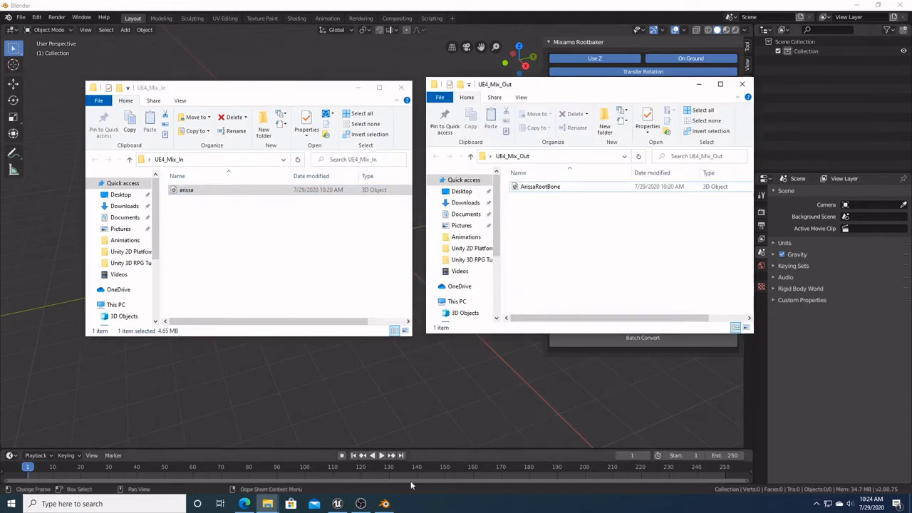
# Step: Switch to the Unreal Editor and open the project's Content > Player > PlayerMesh folder
pyautogui.click(337, 504)
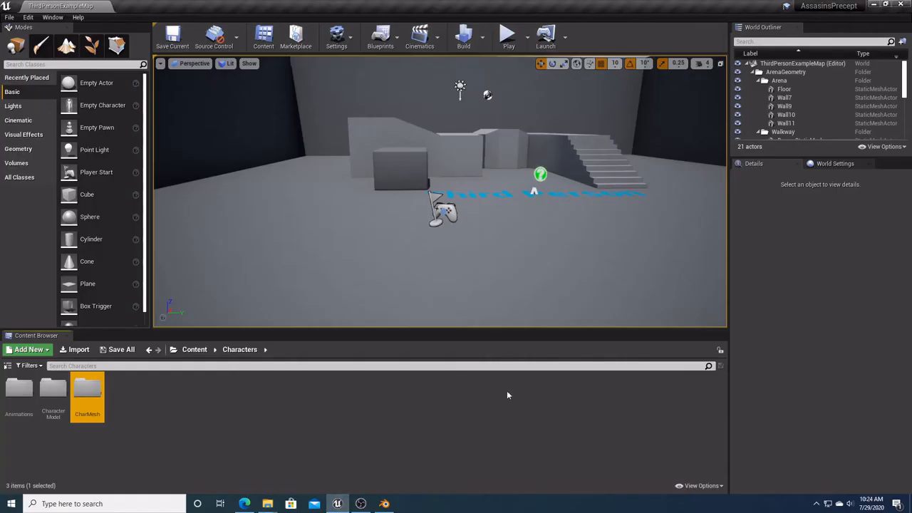
pyautogui.click(195, 349)
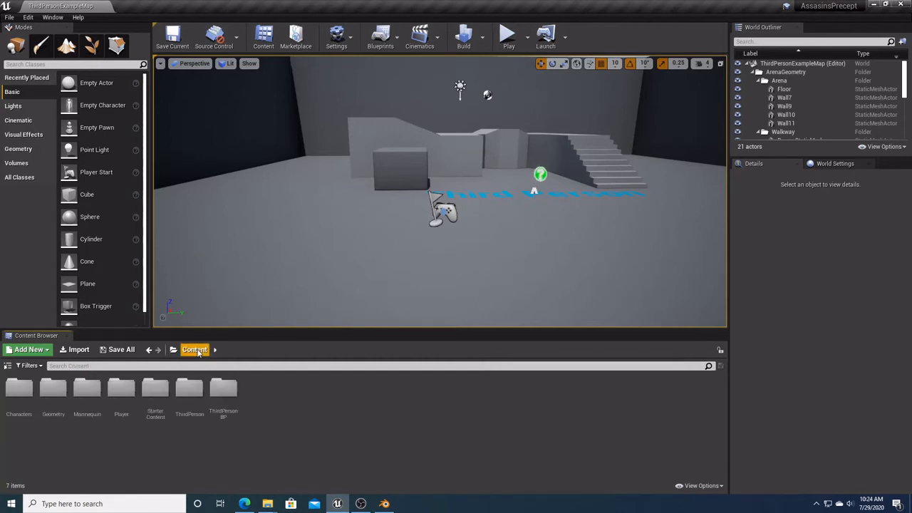
pyautogui.doubleClick(121, 391)
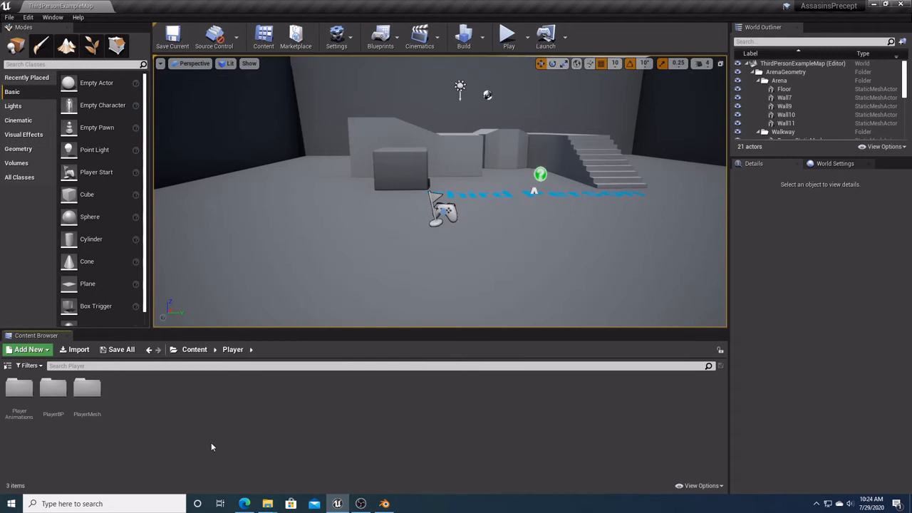
pyautogui.doubleClick(88, 390)
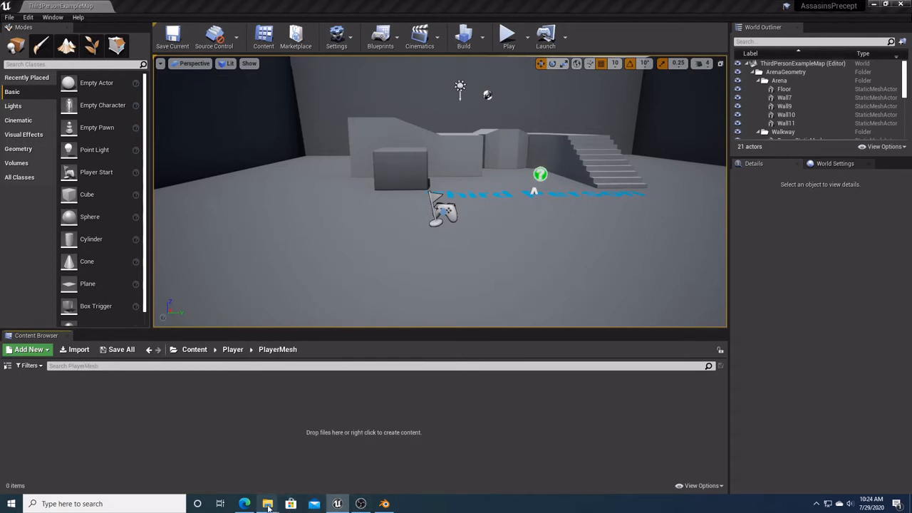
# Step: Import ArissaRootBone from UE4_Mix_Out into PlayerMesh as a skeletal mesh with Convert Scene enabled, and close the message log
pyautogui.moveTo(267, 504)
pyautogui.click(410, 465)
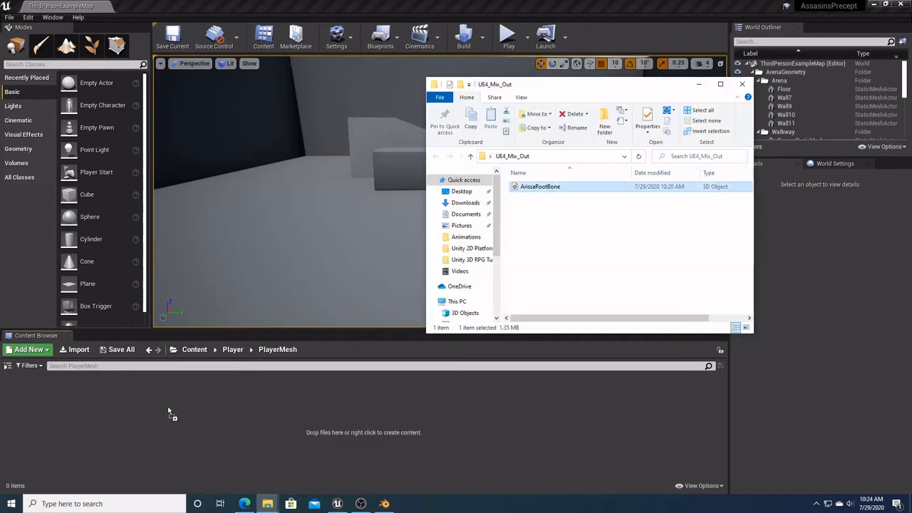
pyautogui.moveTo(51, 404); pyautogui.dragTo(51, 404)
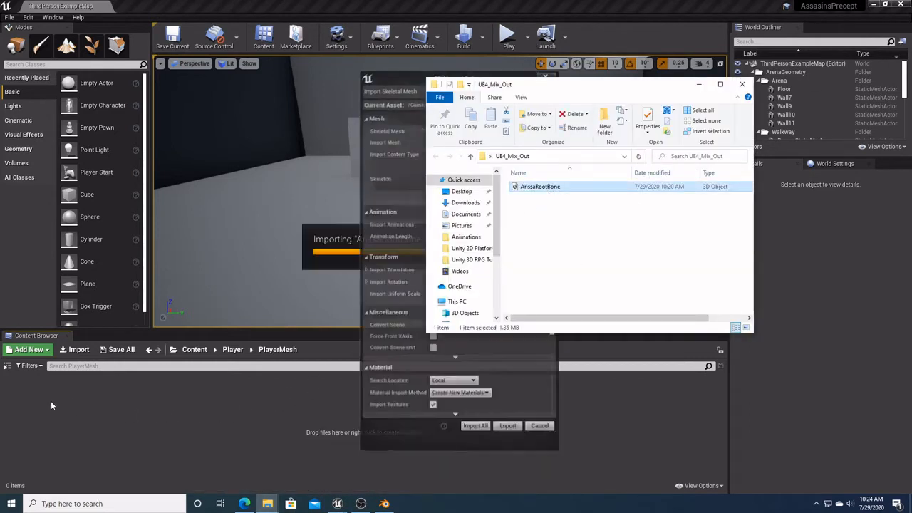
pyautogui.click(388, 73)
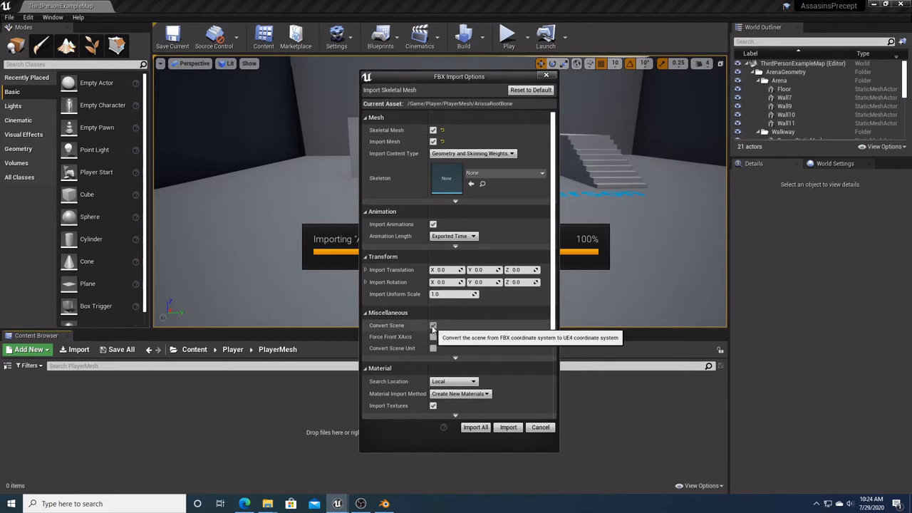
pyautogui.click(475, 427)
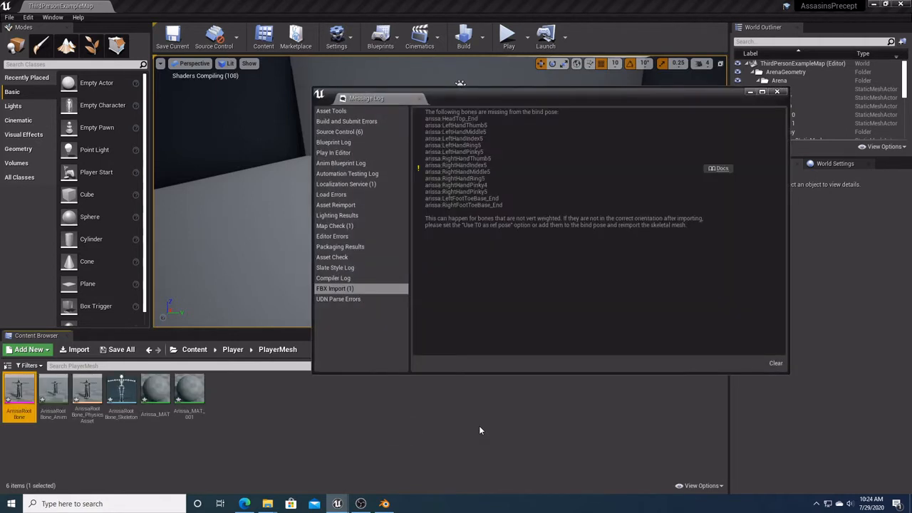
pyautogui.click(779, 94)
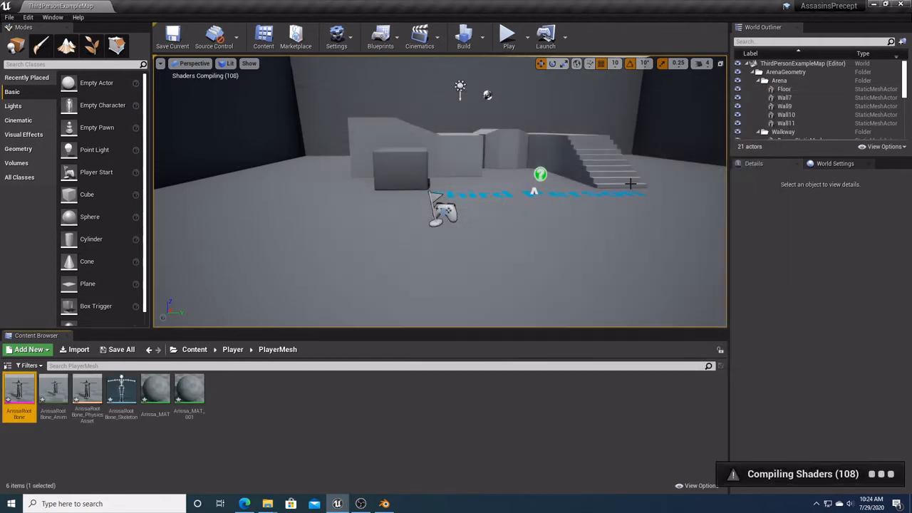
# Step: Open the ArissaRootBone skeletal mesh and assign the textured Arissa_MAT material to Element 0
pyautogui.doubleClick(25, 392)
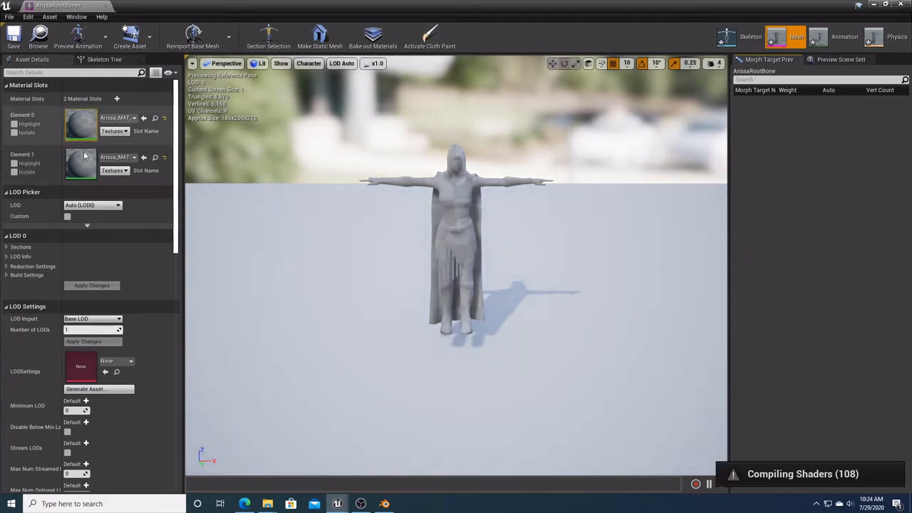
pyautogui.click(133, 118)
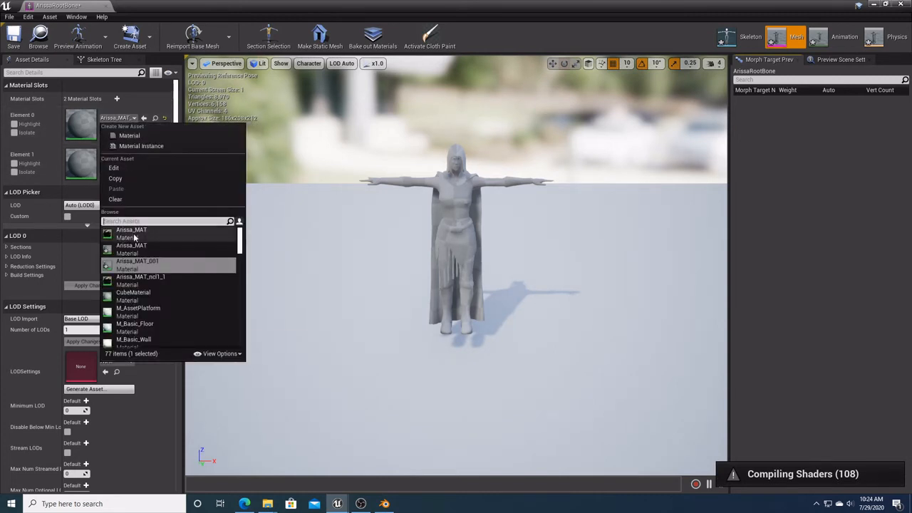
pyautogui.click(134, 235)
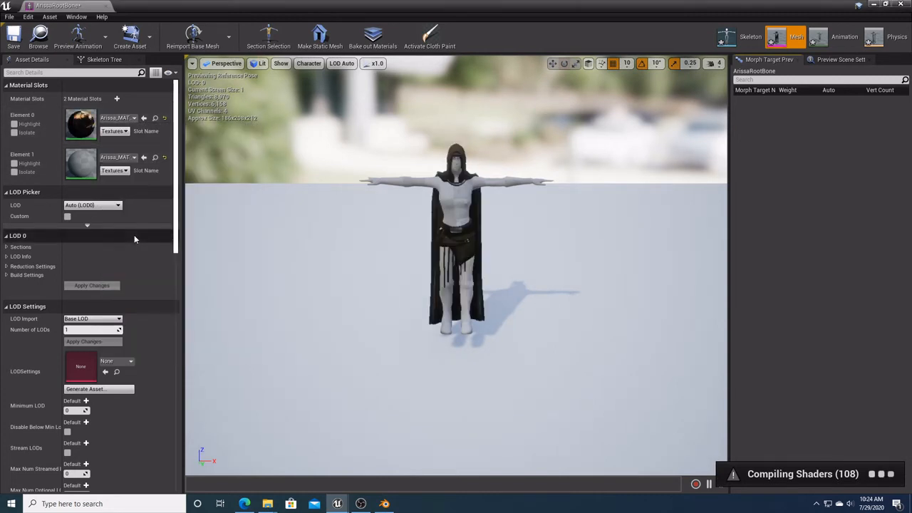
# Step: Assign the Arissa_MAT_ncl1_1 material to Element 1, and select the root bone in the ArissaRootBone skeleton
pyautogui.click(134, 157)
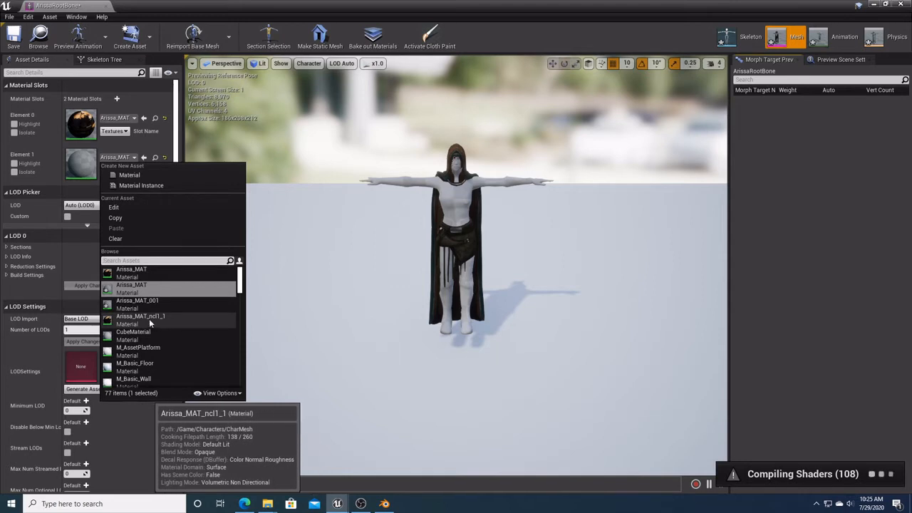
pyautogui.click(148, 318)
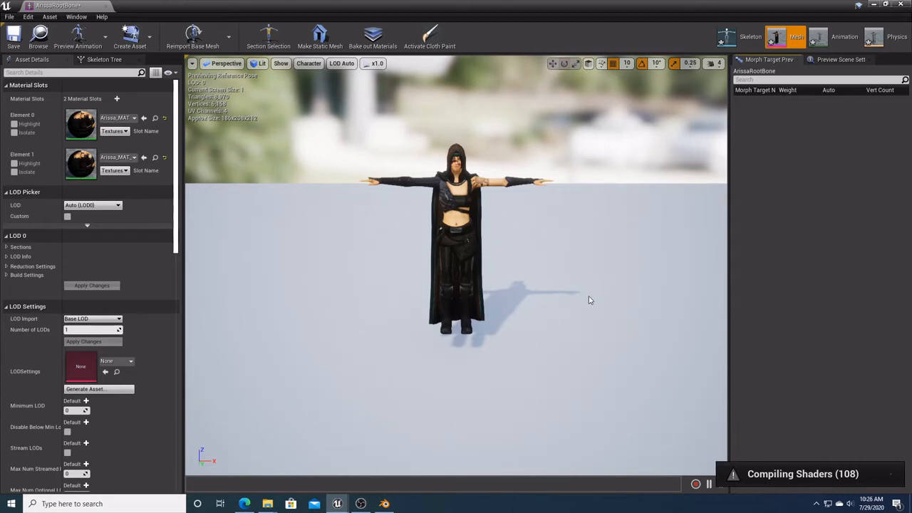
pyautogui.click(741, 43)
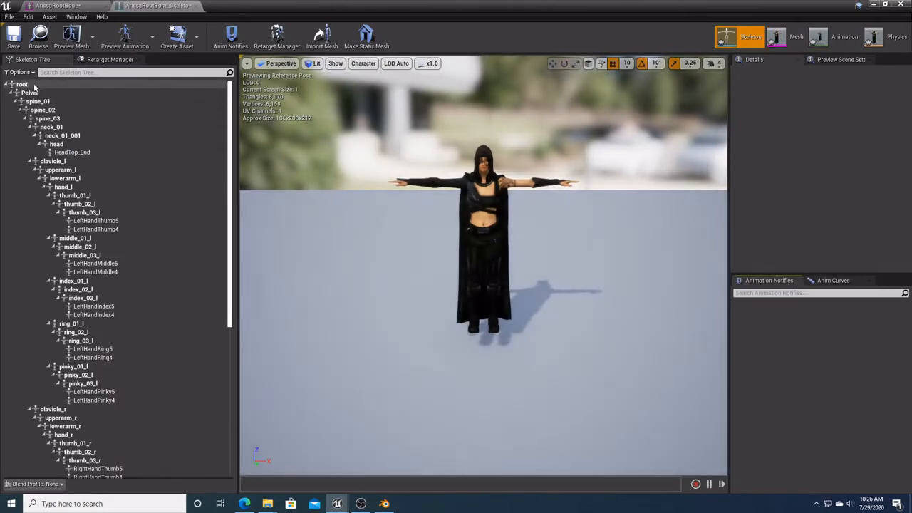
pyautogui.click(34, 85)
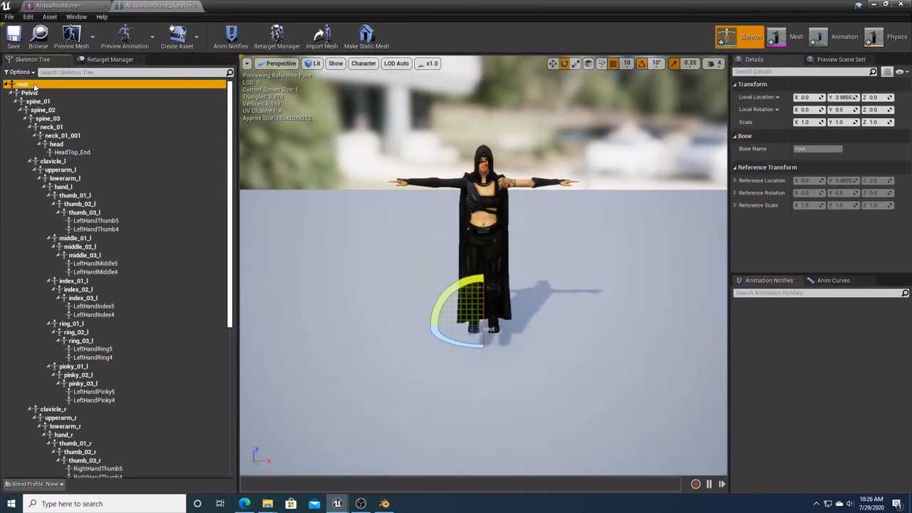
# Step: Open SK_Mannequin from the Mannequin folder and compare its skeleton's bone hierarchy with the ArissaRootBone skeleton
pyautogui.click(873, 5)
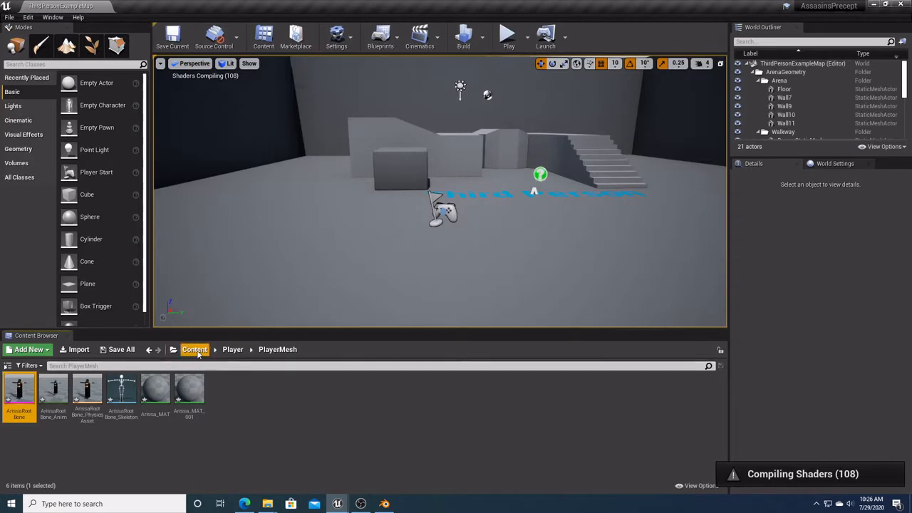
pyautogui.click(197, 347)
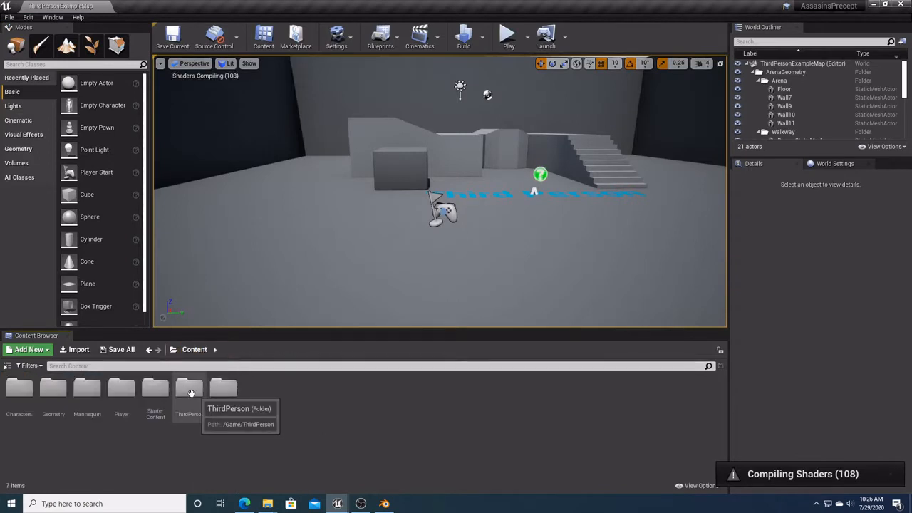
pyautogui.doubleClick(86, 391)
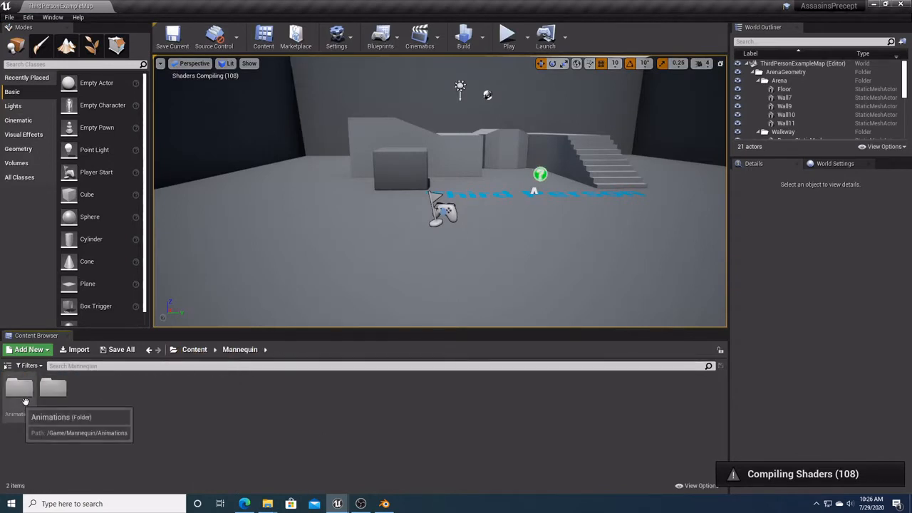
pyautogui.doubleClick(53, 390)
pyautogui.doubleClick(52, 391)
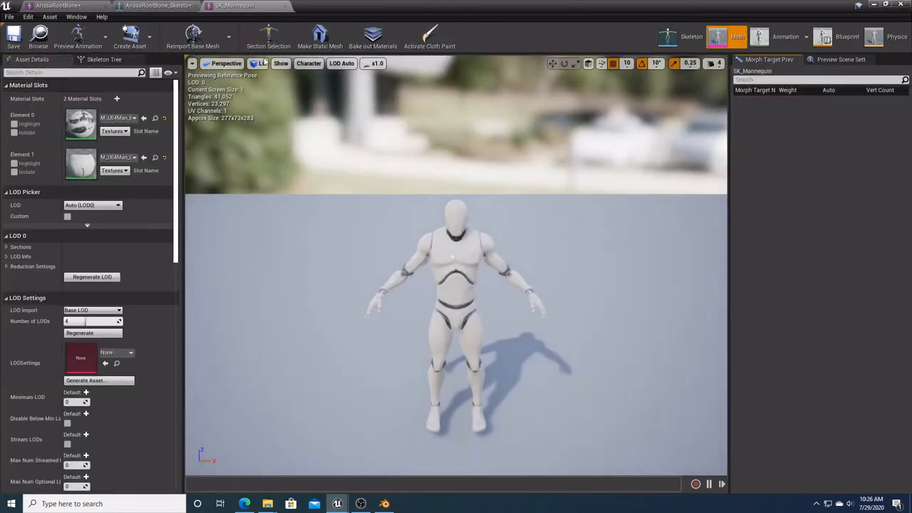
pyautogui.click(691, 38)
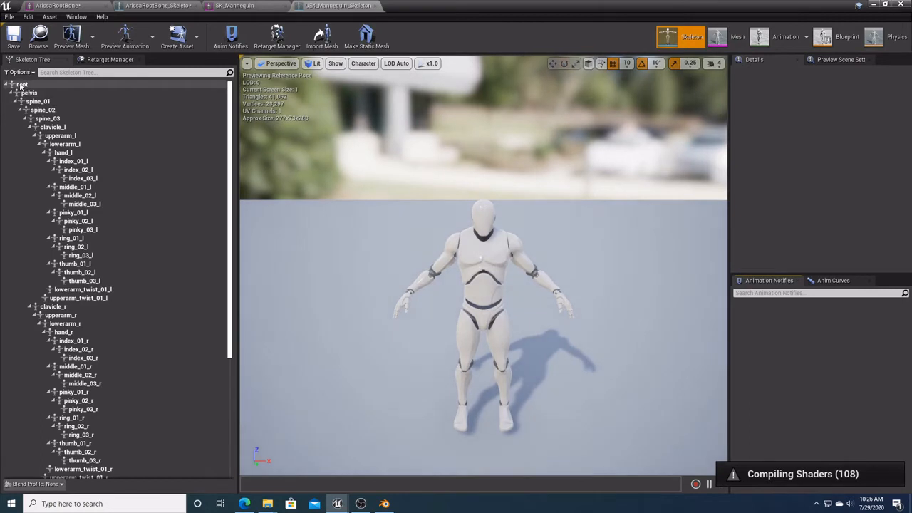
pyautogui.click(151, 5)
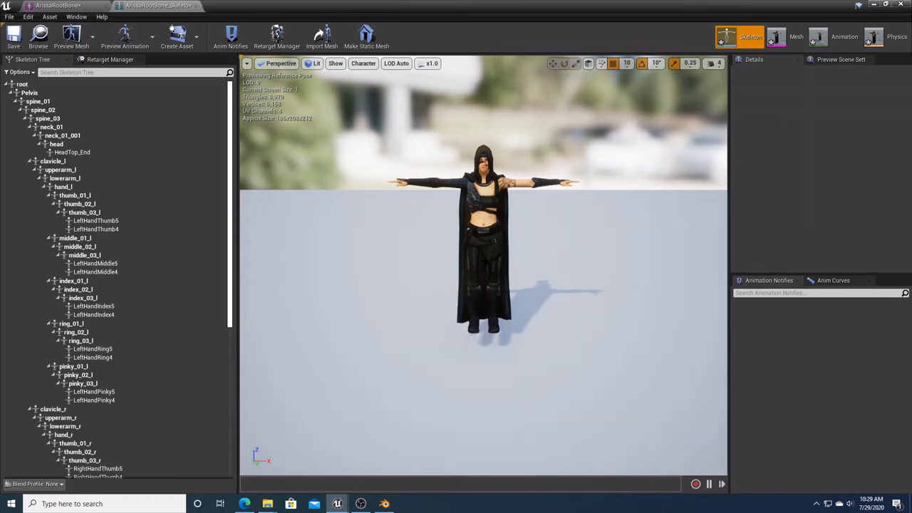
# Step: Switch to Mixamo in the browser, clear the character search, and search the animations for "running"
pyautogui.click(243, 503)
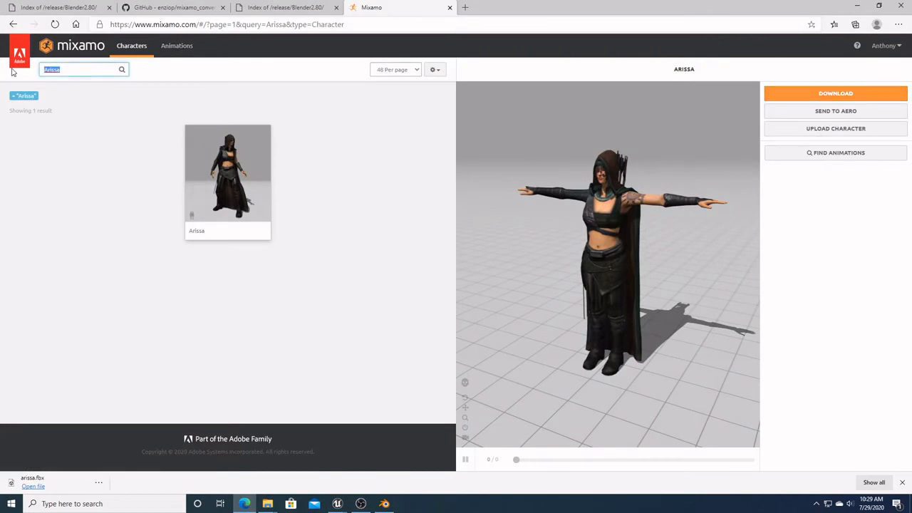
pyautogui.press('BackSpace')
pyautogui.click(176, 47)
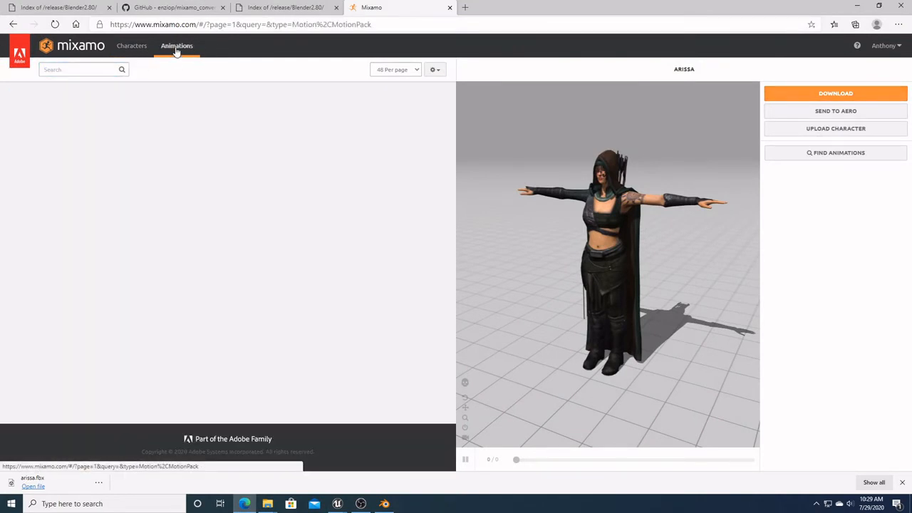
pyautogui.click(89, 70)
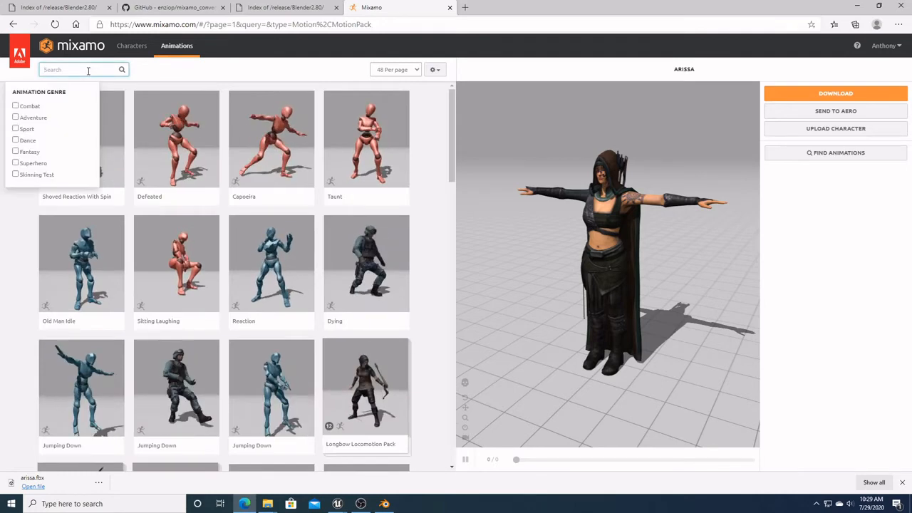
pyautogui.write('runni')
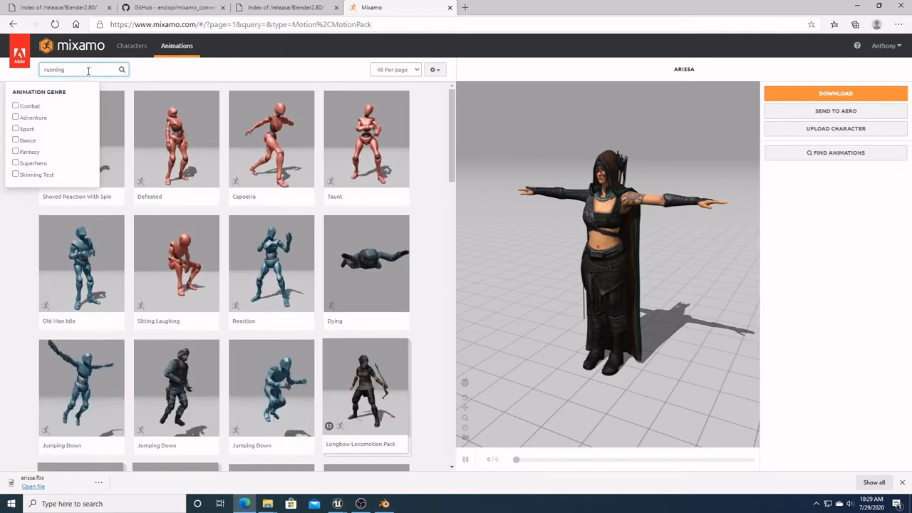
pyautogui.write('ng')
pyautogui.press('Return')
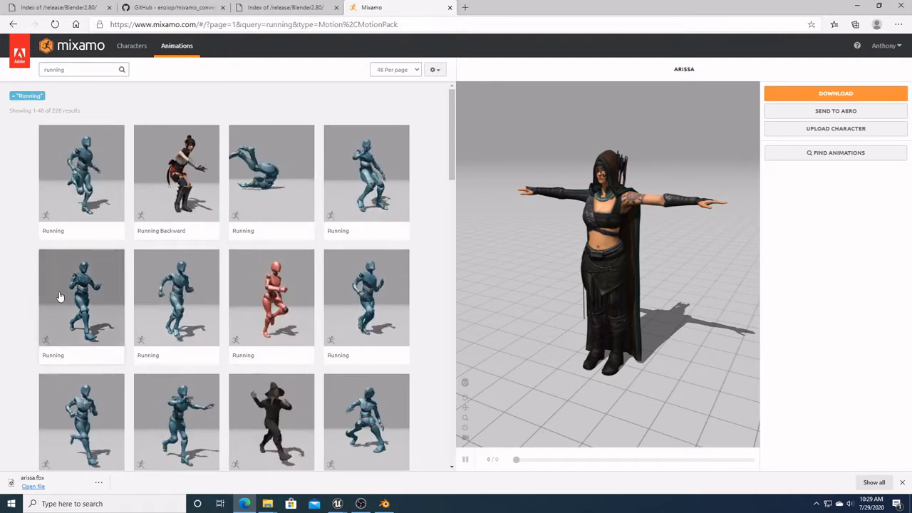
# Step: Apply the first Running animation in the third result row to Arissa with In Place enabled, and download it as FBX without skin
pyautogui.scroll(-2, 105, 399)
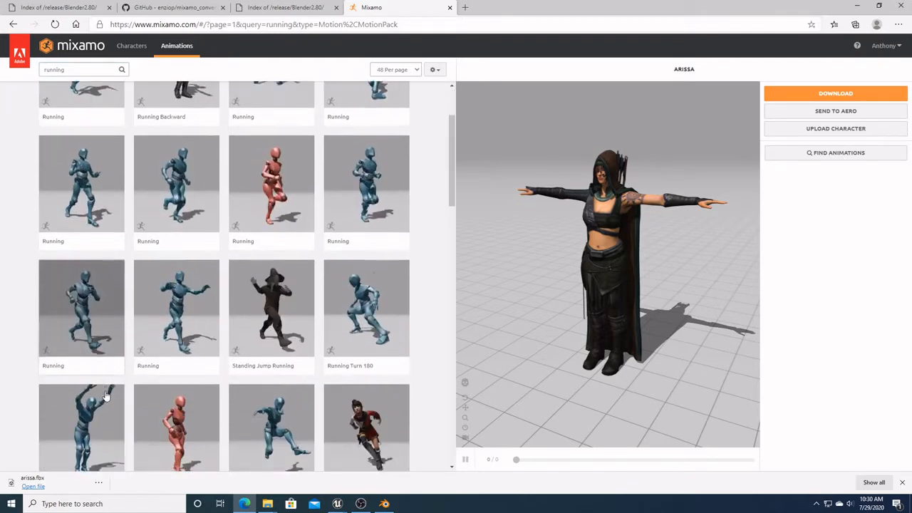
pyautogui.click(89, 325)
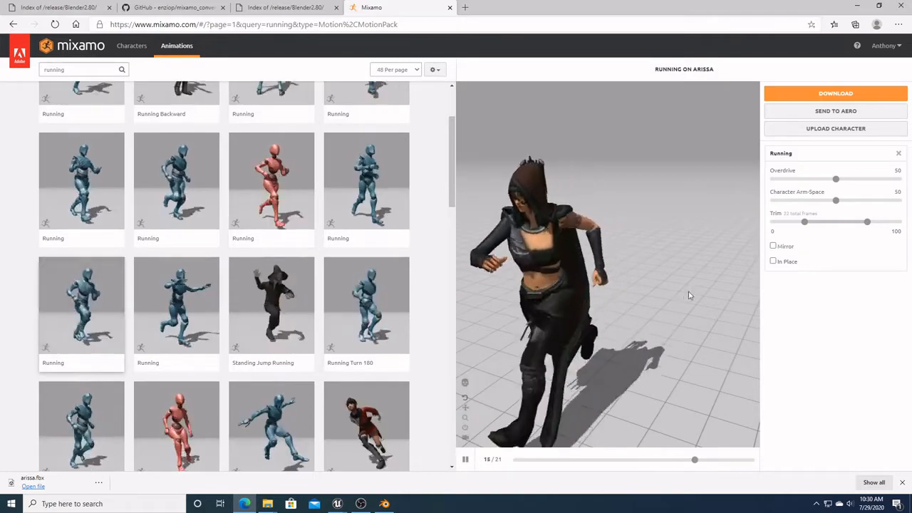
pyautogui.click(773, 262)
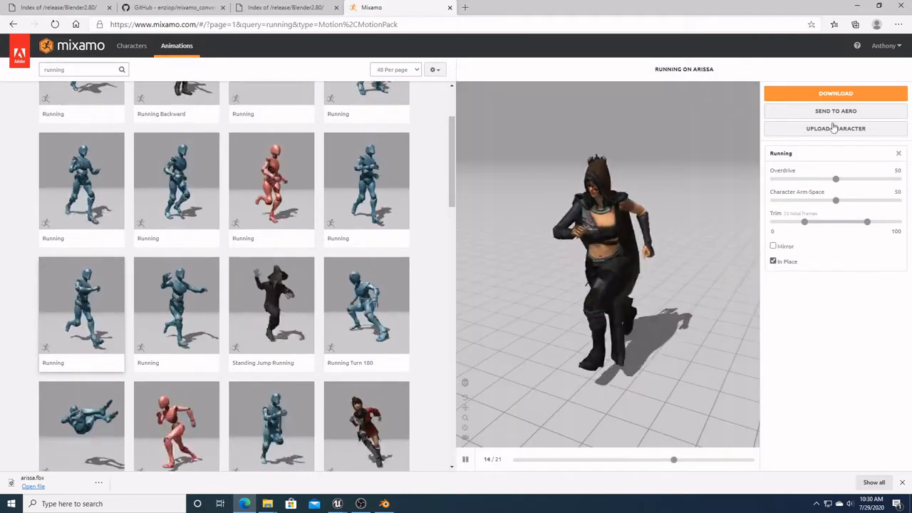
pyautogui.click(823, 94)
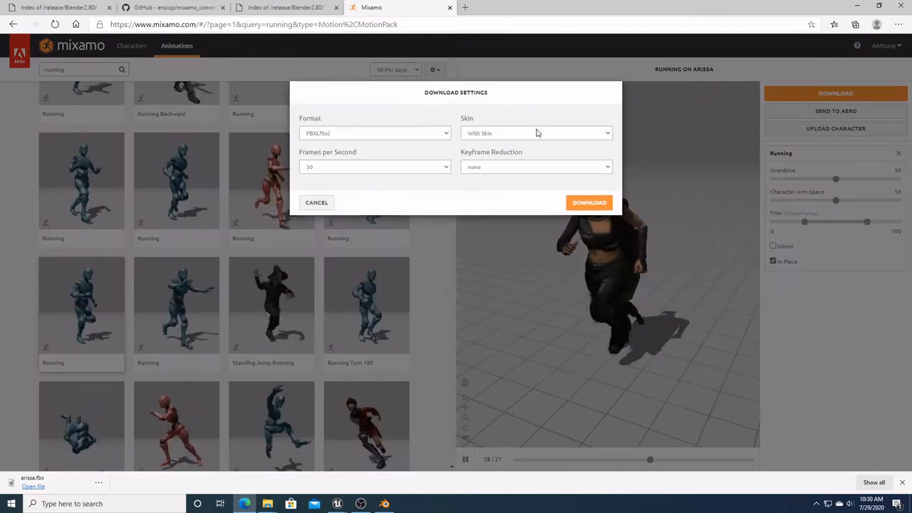
pyautogui.click(606, 134)
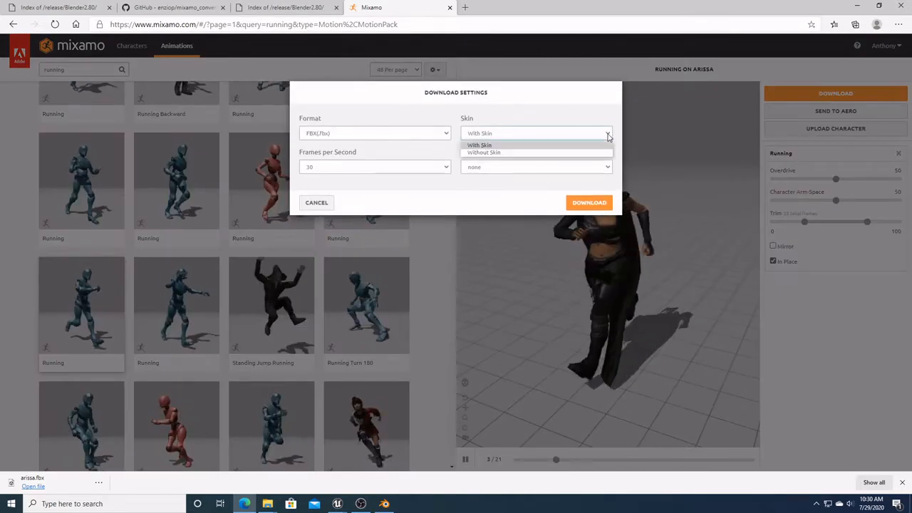
pyautogui.click(566, 152)
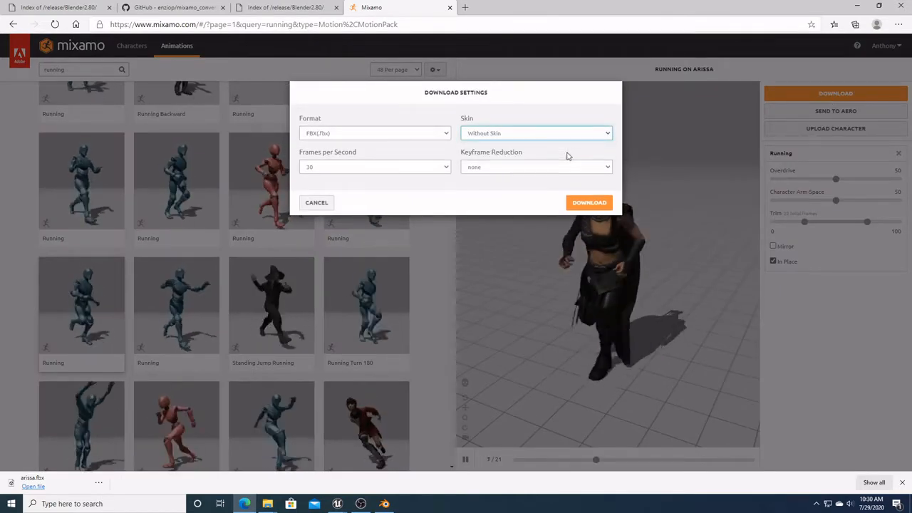
pyautogui.click(589, 203)
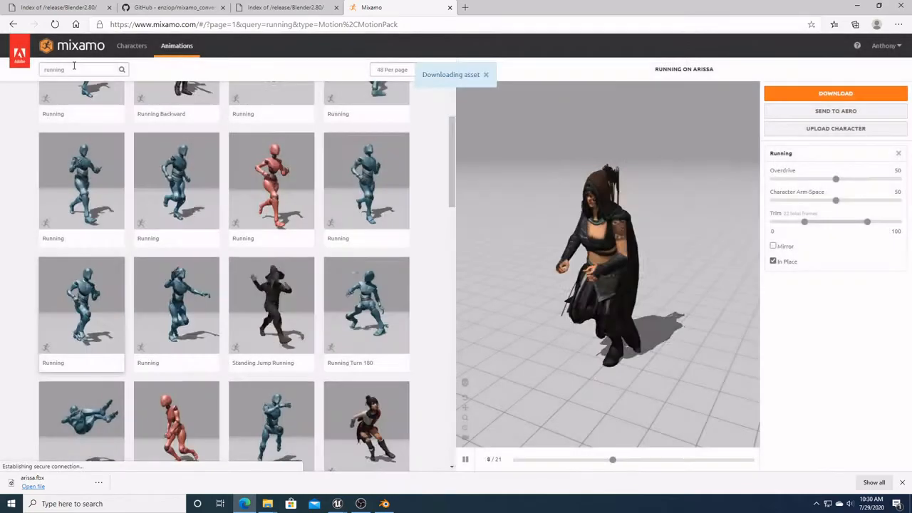
# Step: Search the Mixamo animations for "idle"
pyautogui.doubleClick(43, 70)
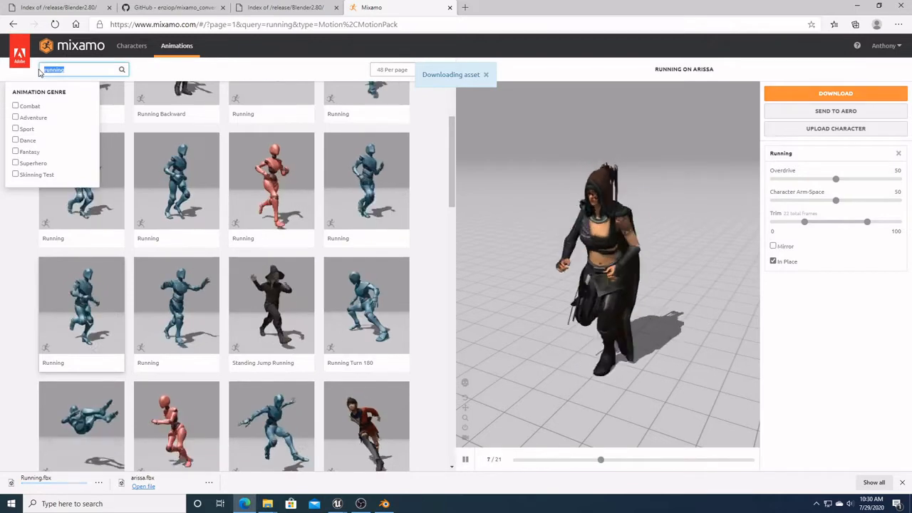
pyautogui.write('idle')
pyautogui.press('Return')
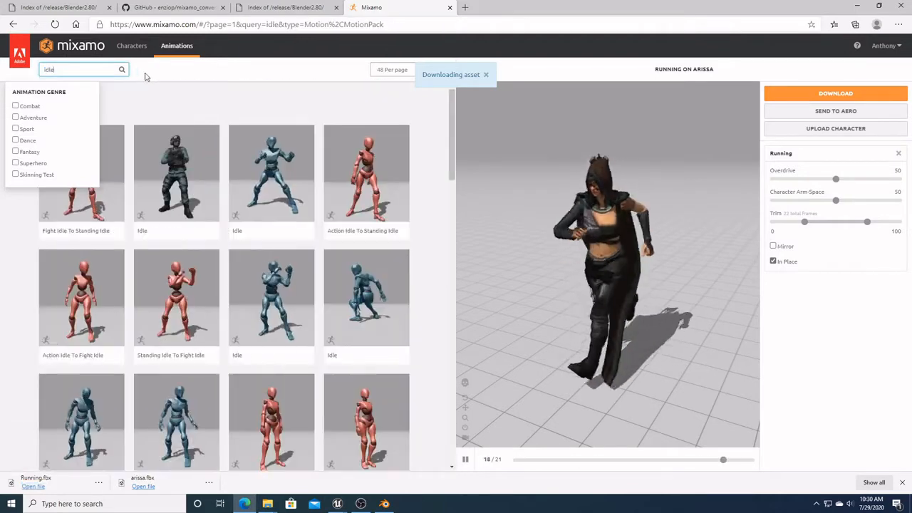
# Step: Apply the second Idle animation in the third result row to Arissa and download it as FBX without skin
pyautogui.scroll(-1, 418, 271)
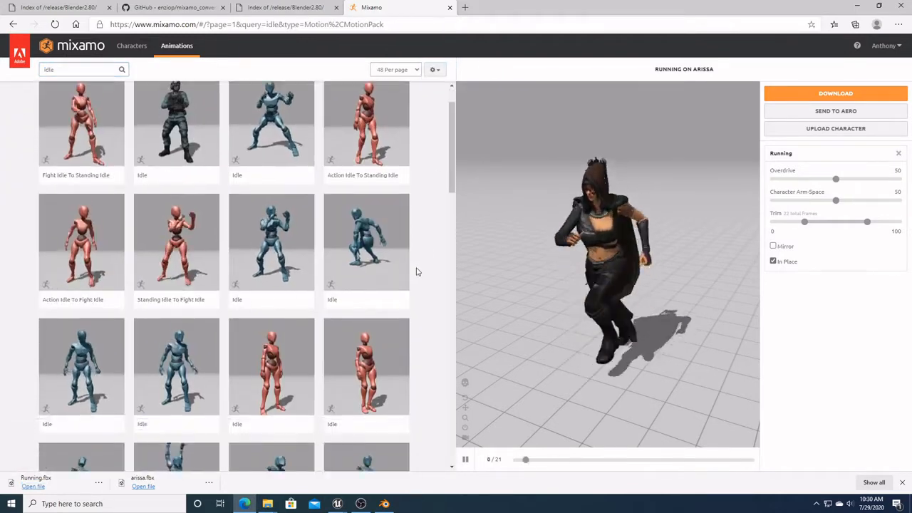
pyautogui.scroll(-1, 418, 271)
pyautogui.click(183, 285)
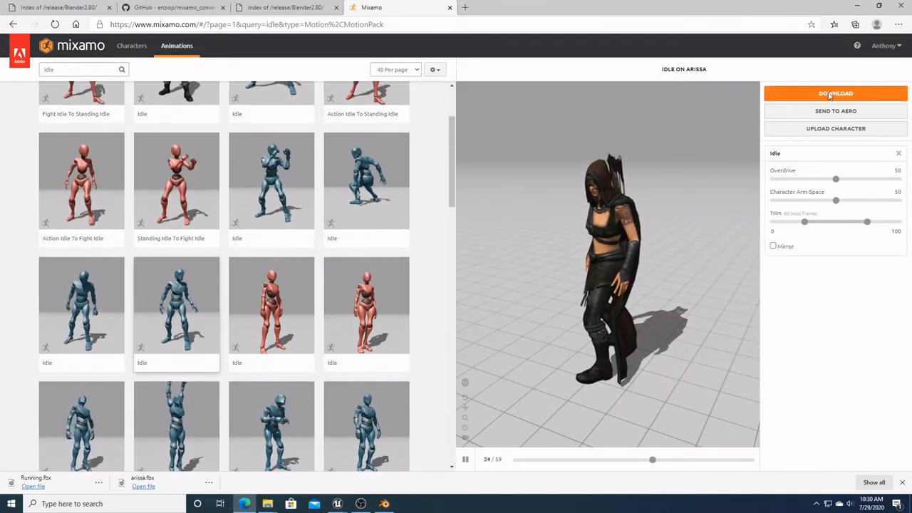
pyautogui.click(829, 94)
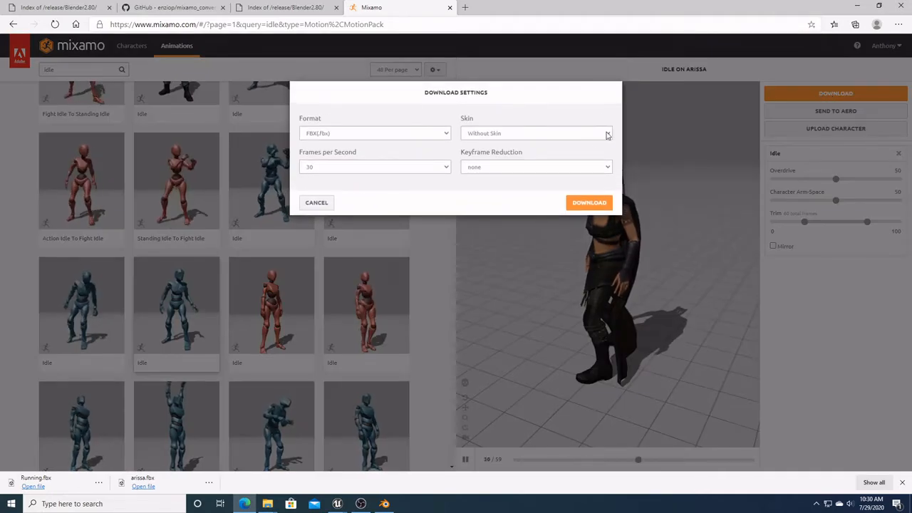
pyautogui.click(588, 203)
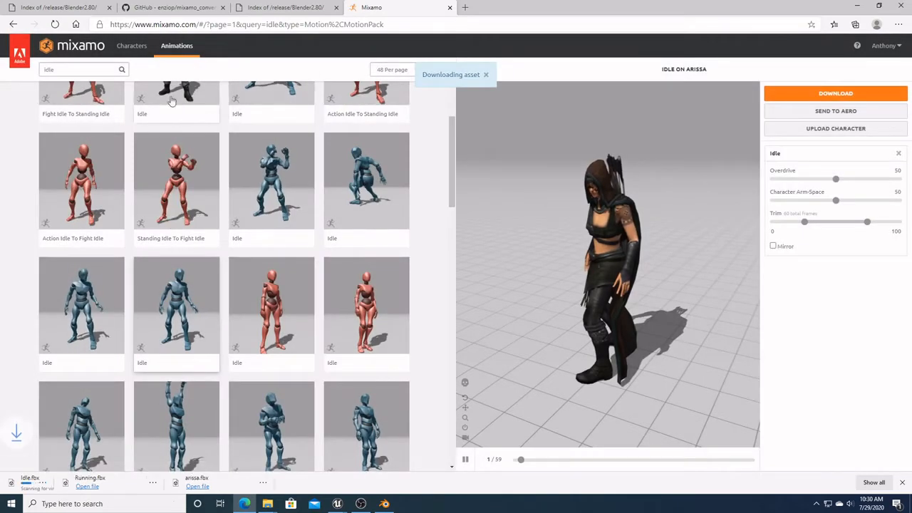
# Step: Search the Mixamo animations for "walking"
pyautogui.scroll(2, 171, 101)
pyautogui.click(48, 69)
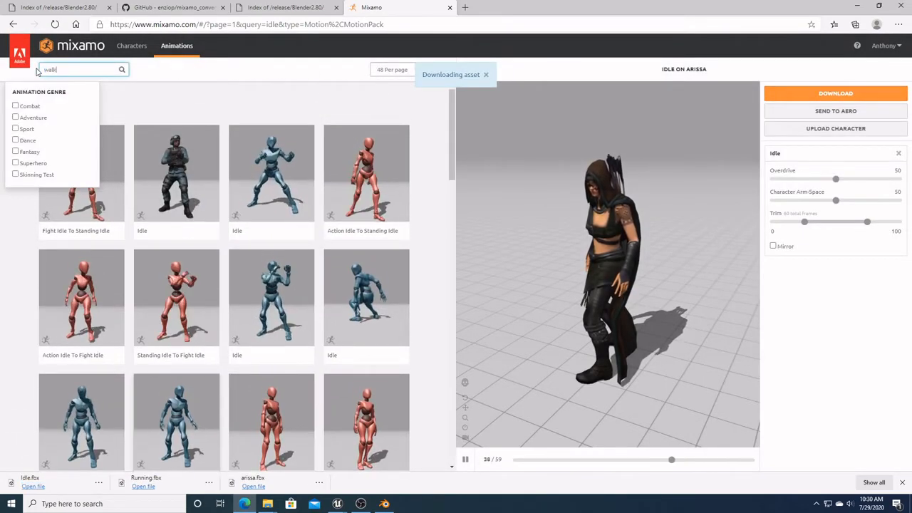
pyautogui.write('walking')
pyautogui.press('Return')
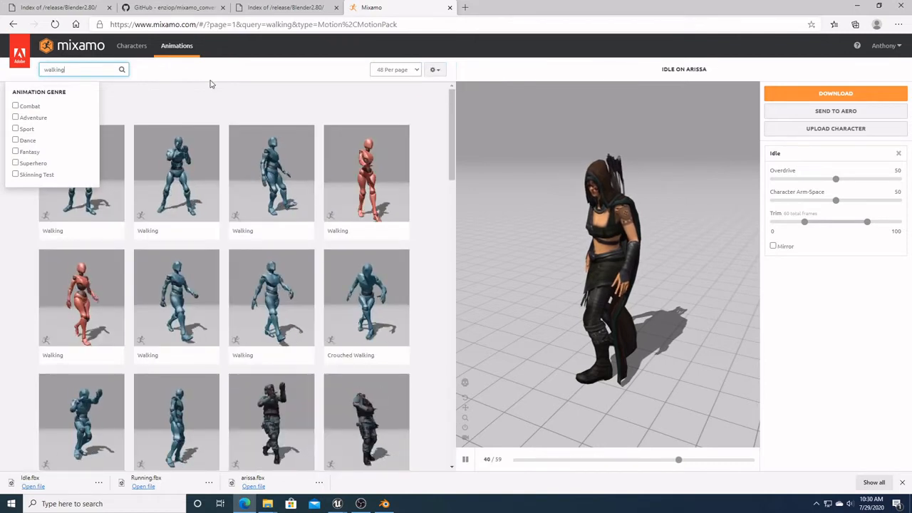
pyautogui.click(271, 89)
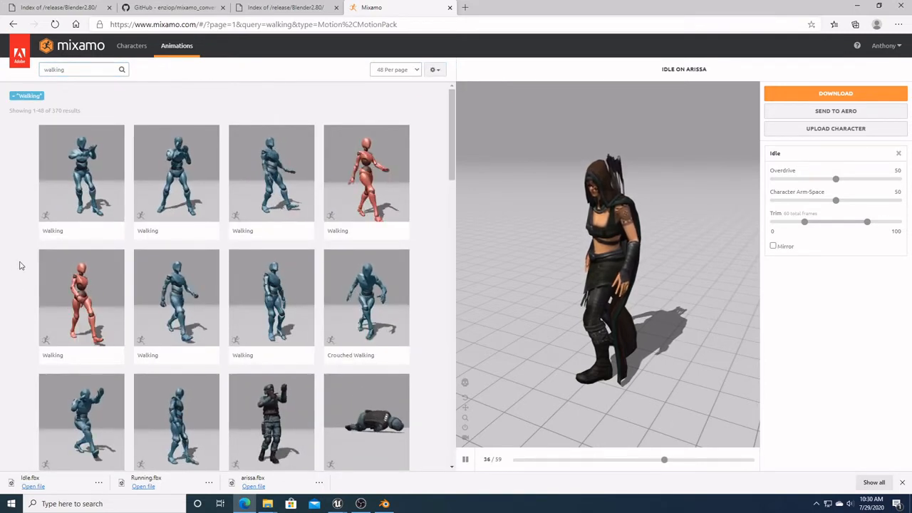
# Step: Apply the second Walking animation in the second result row to Arissa and enable In Place
pyautogui.scroll(-5, 20, 265)
pyautogui.scroll(1, 19, 266)
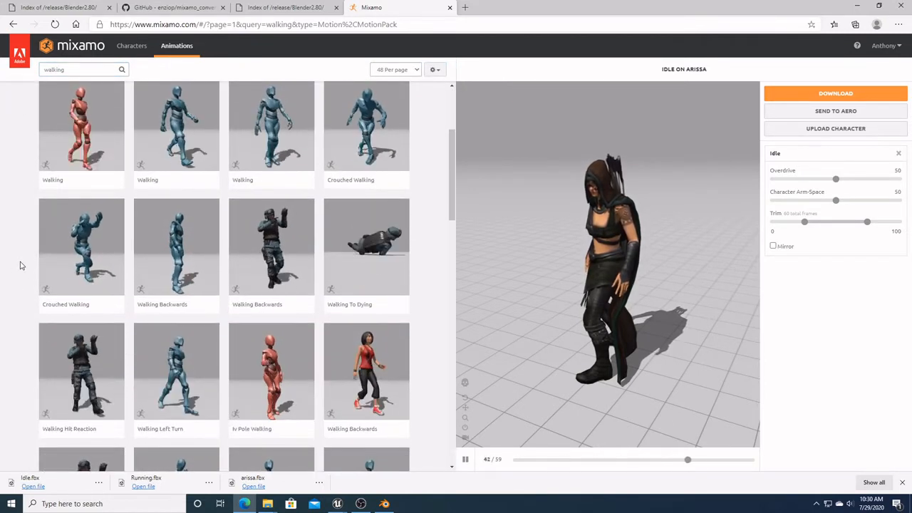
pyautogui.scroll(4, 20, 266)
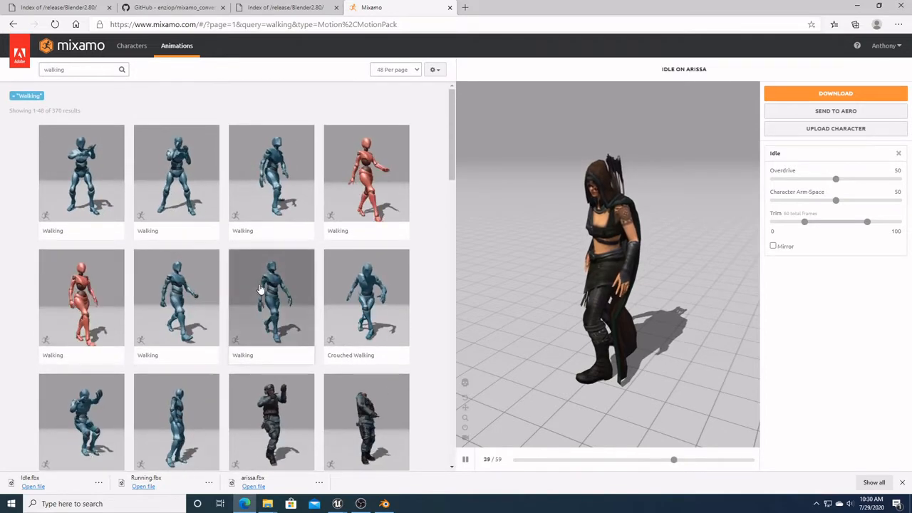
pyautogui.click(202, 295)
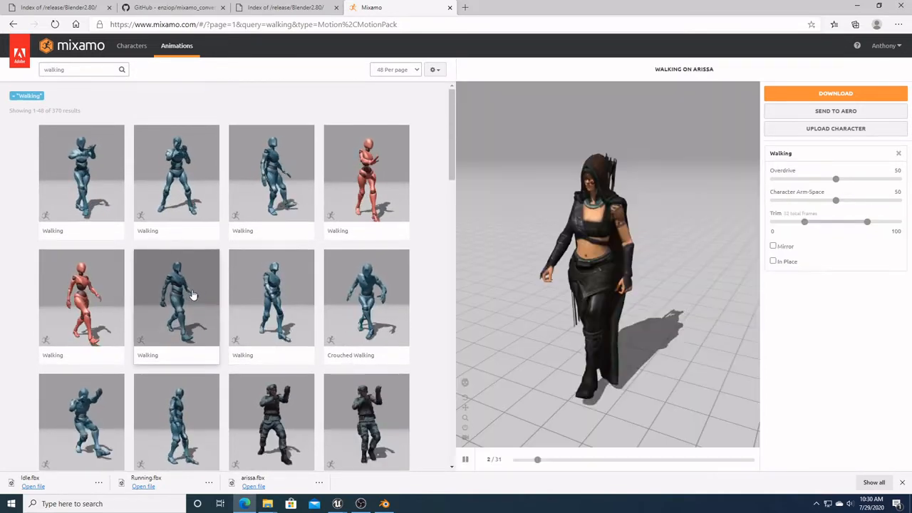
pyautogui.click(774, 262)
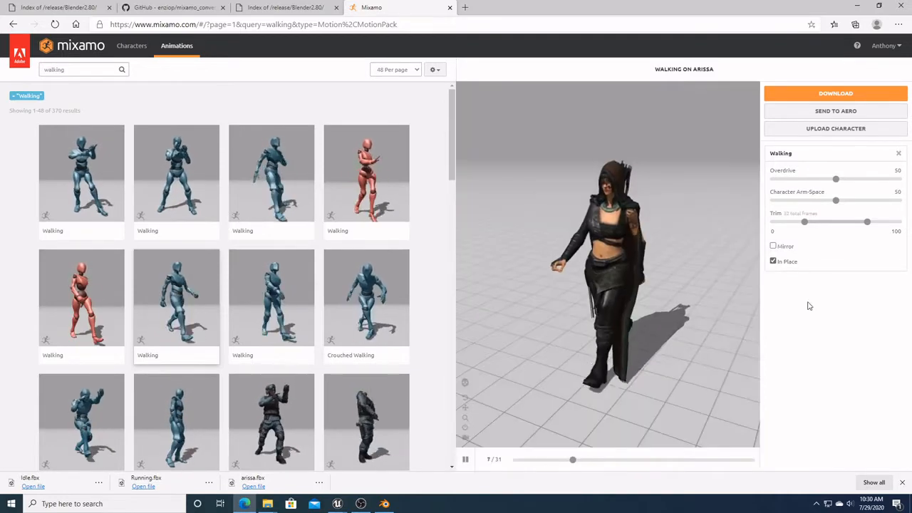
# Step: Download the Walking animation as FBX without skin at 30 frames per second with no keyframe reduction
pyautogui.click(828, 97)
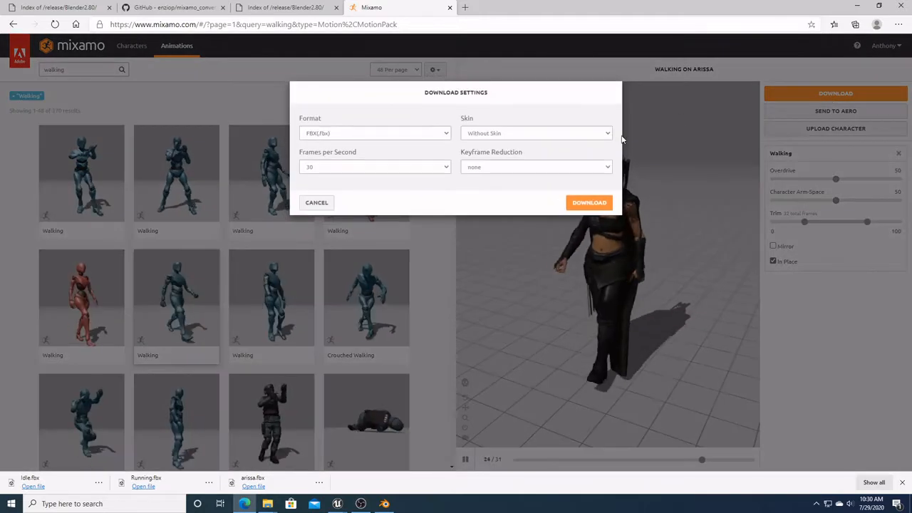
pyautogui.click(588, 202)
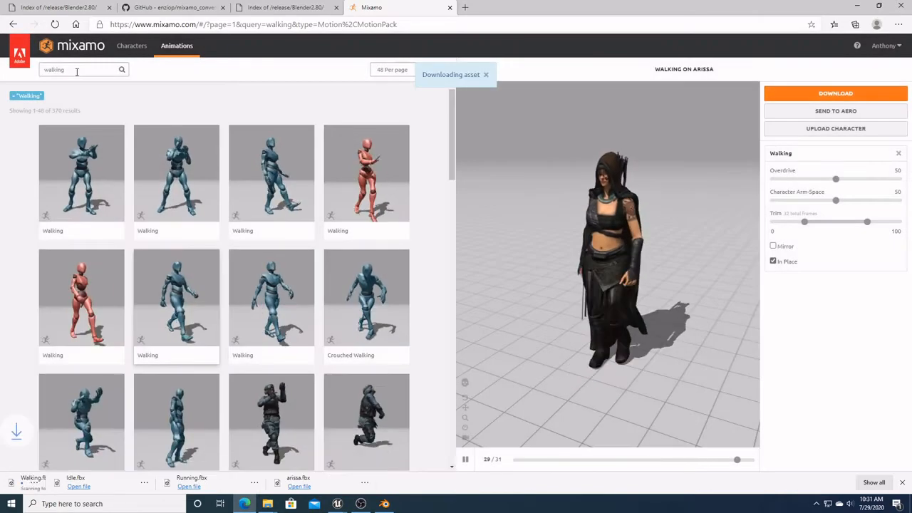
# Step: Search the Mixamo animations for "climbing"
pyautogui.click(74, 69)
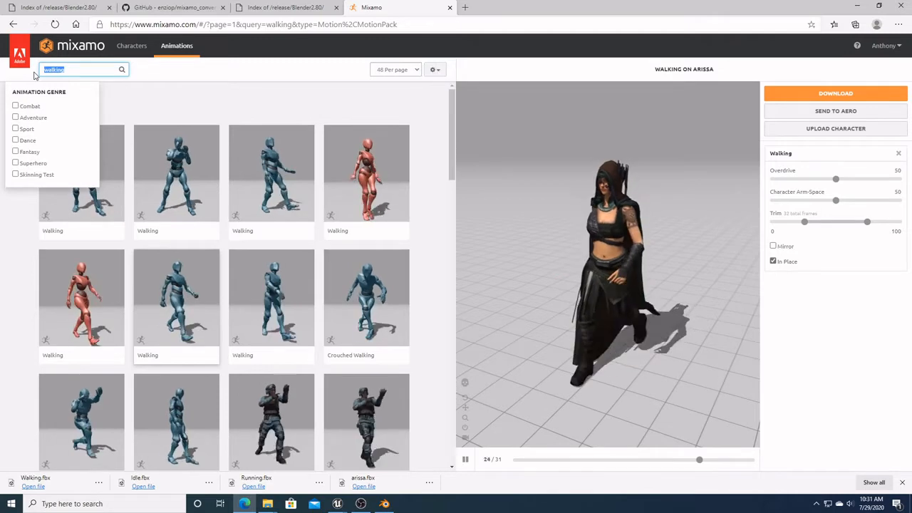
pyautogui.write('climbi')
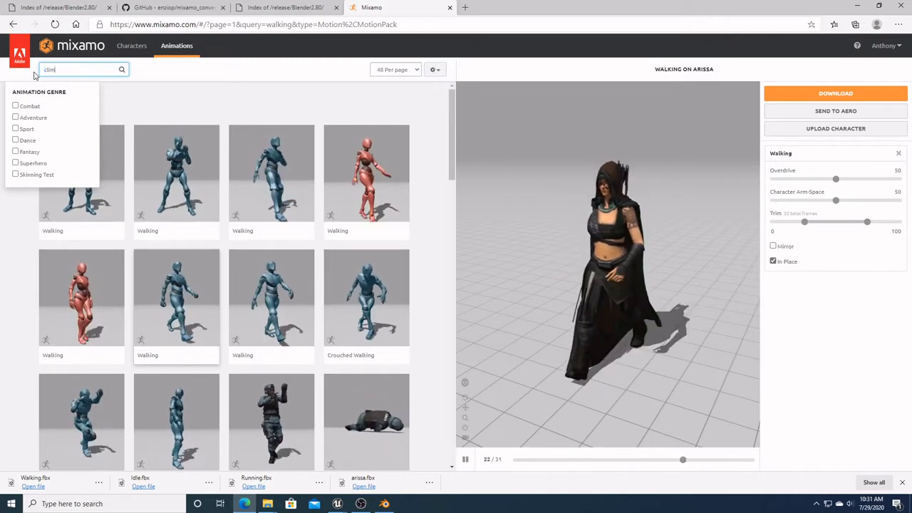
pyautogui.write('ng')
pyautogui.press('Return')
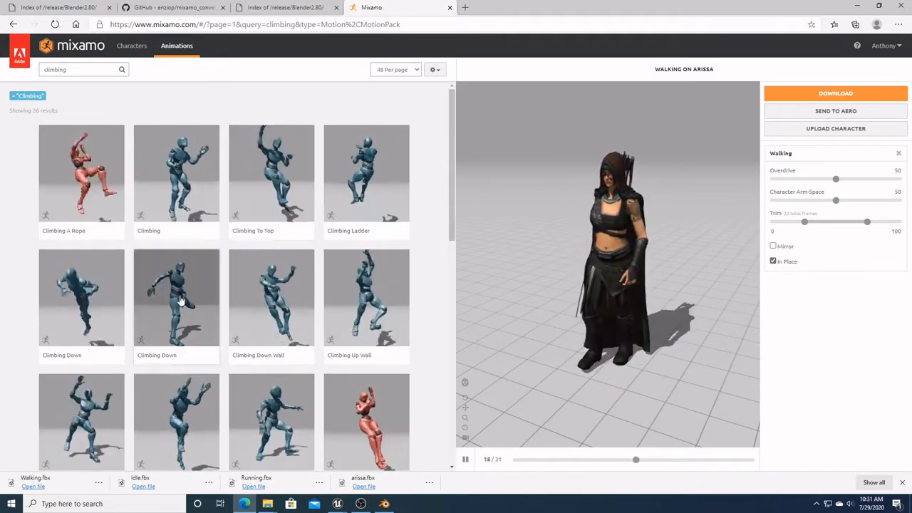
# Step: Apply the first Climbing Down animation in the second result row to Arissa and download it as FBX without skin
pyautogui.scroll(-4, 301, 283)
pyautogui.scroll(1, 301, 282)
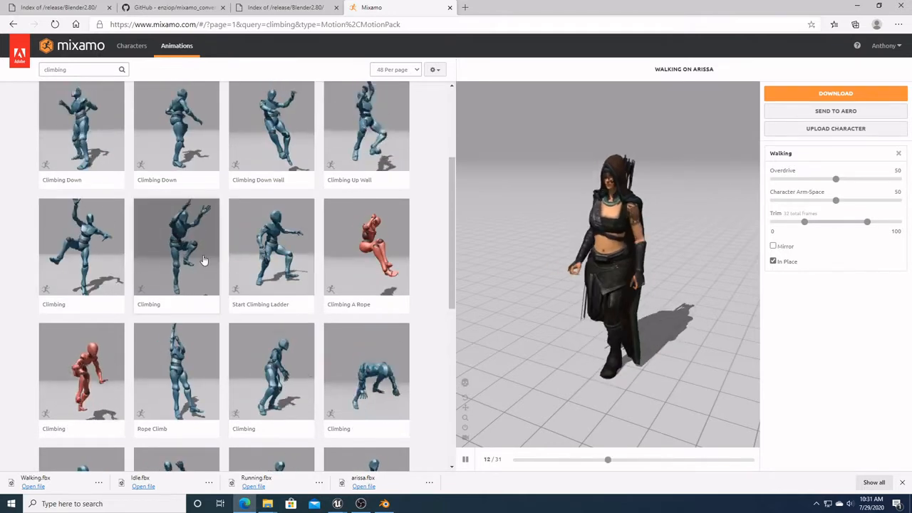
pyautogui.scroll(3, 203, 260)
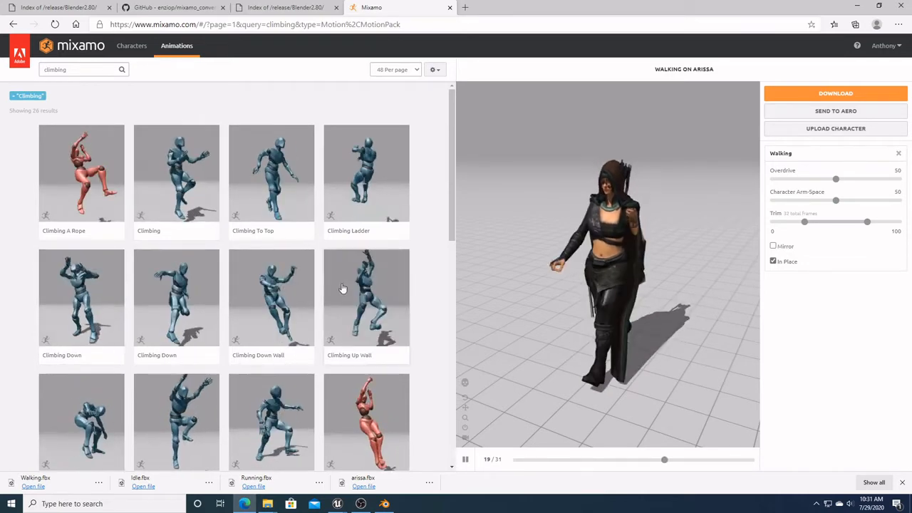
pyautogui.click(81, 299)
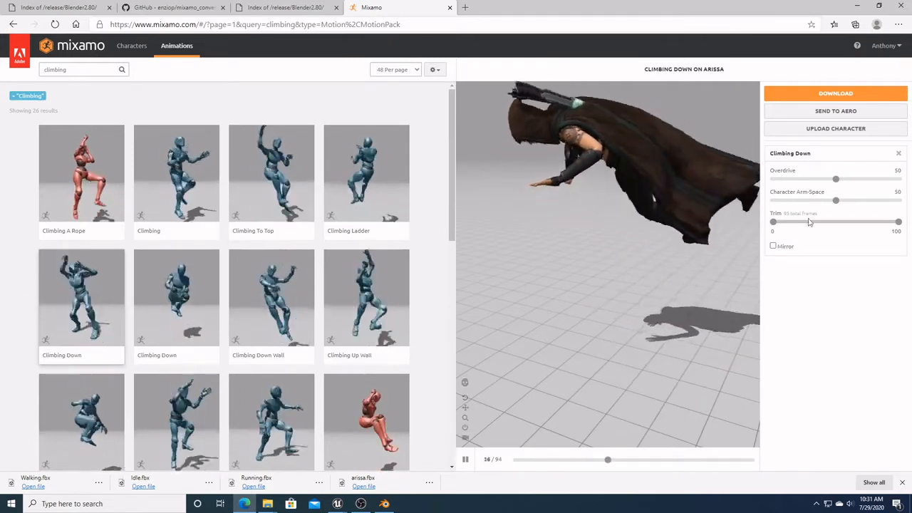
pyautogui.click(822, 94)
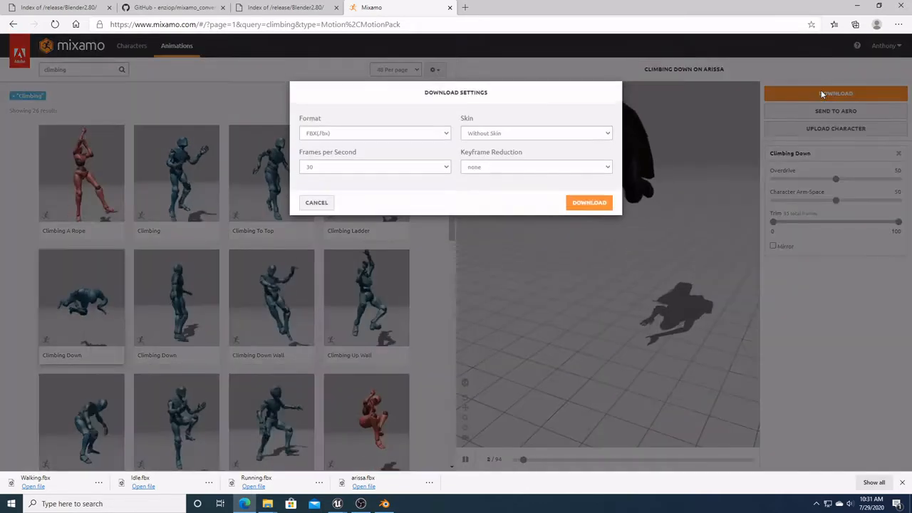
pyautogui.click(591, 203)
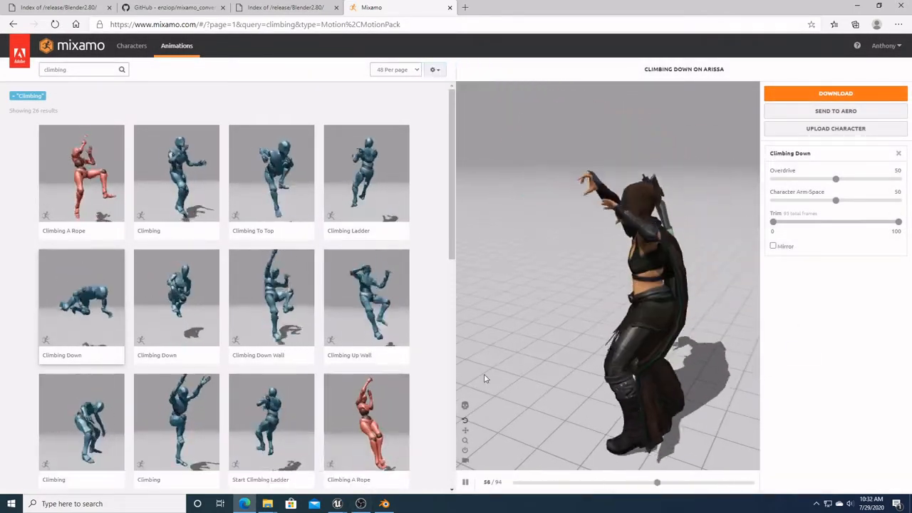
# Step: Switch to the UE4_Mix_In folder in File Explorer and delete the arissa file, leaving only the animation files
pyautogui.click(267, 504)
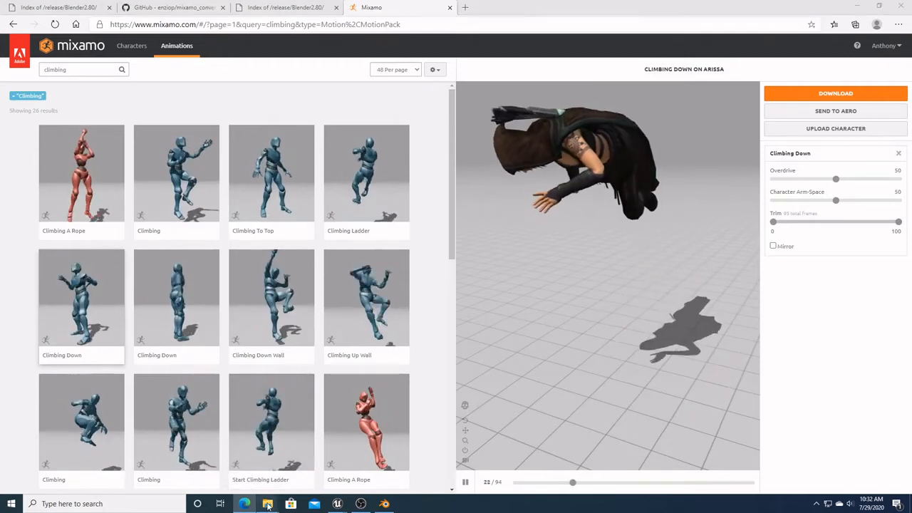
pyautogui.click(200, 468)
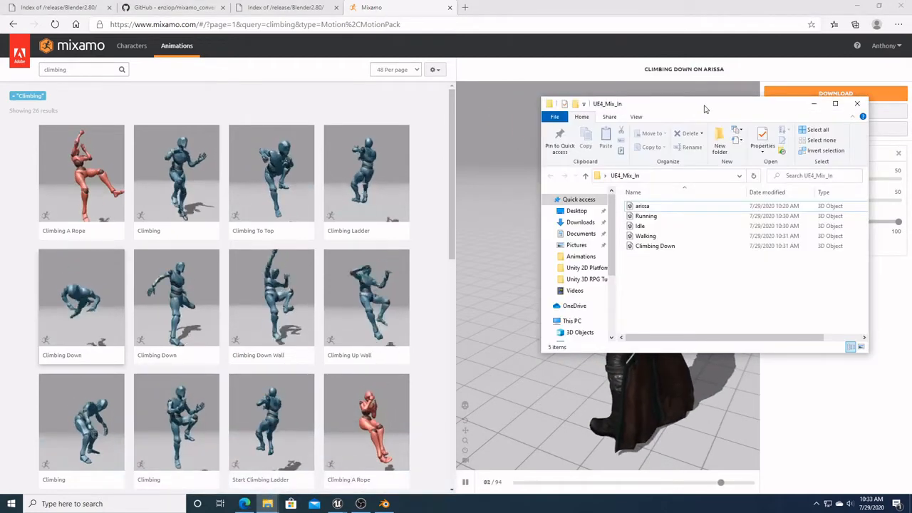
pyautogui.moveTo(618, 104); pyautogui.dragTo(209, 85)
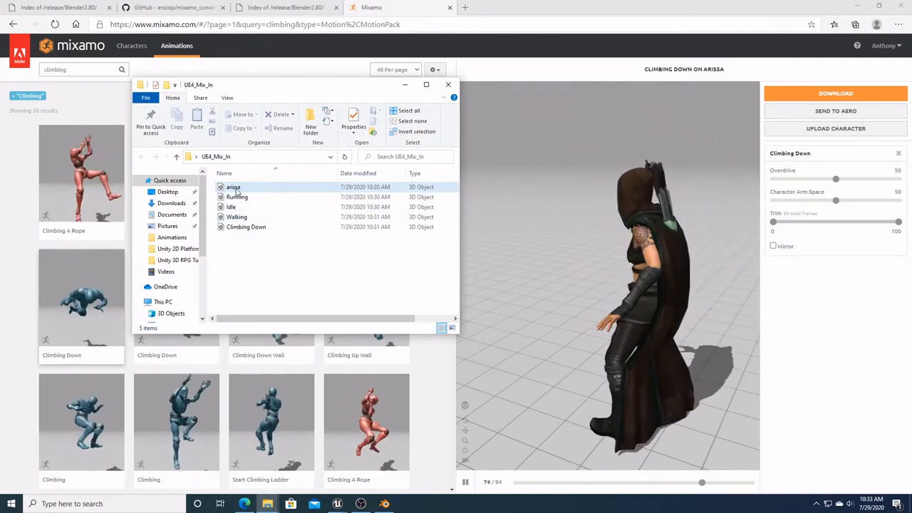
pyautogui.rightClick(236, 189)
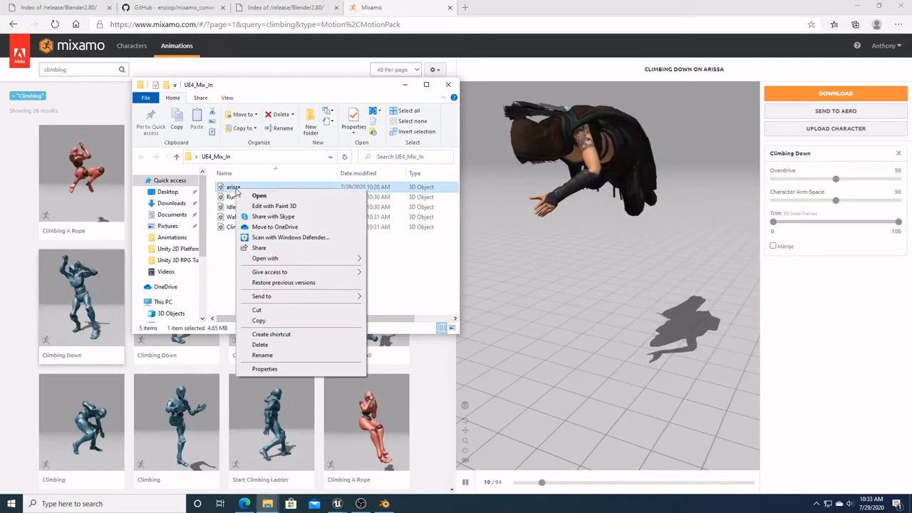
pyautogui.click(284, 345)
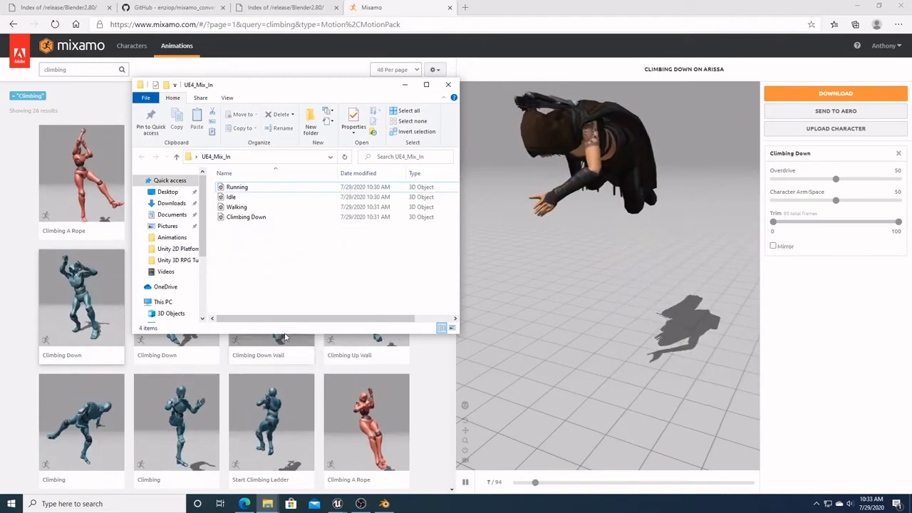
# Step: Bring up the UE4_Mix_Out folder and place its window beside the UE4_Mix_In window
pyautogui.click(274, 503)
pyautogui.click(417, 466)
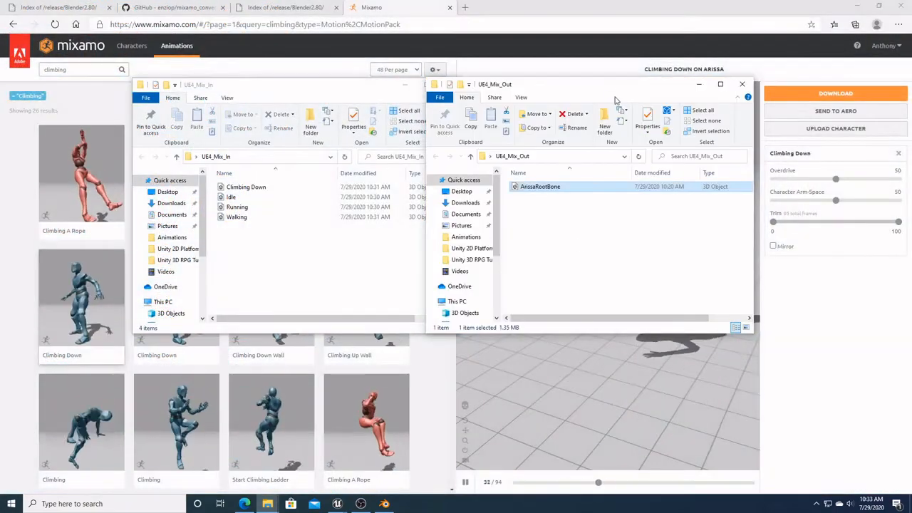
pyautogui.moveTo(616, 100); pyautogui.dragTo(697, 97)
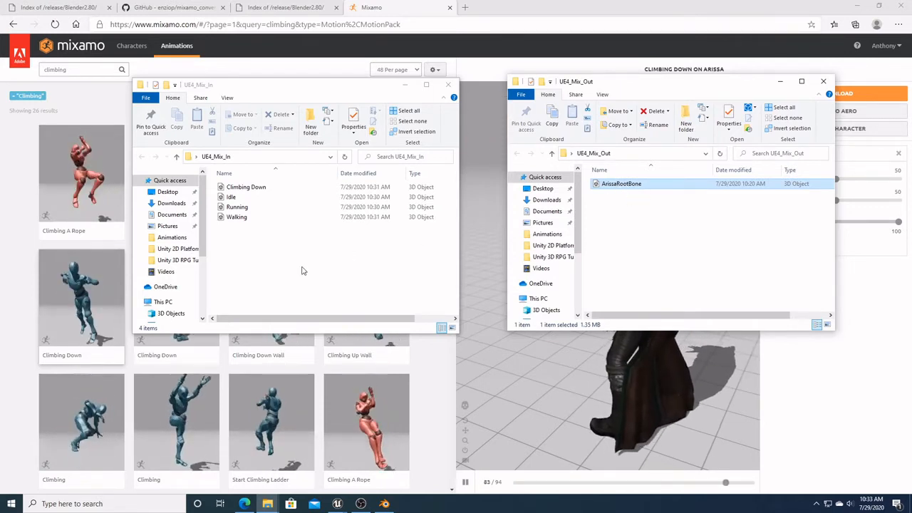
# Step: Switch to Blender, batch convert the UE4_Mix_In animations with Mixamo Rootbaker, and check the files in UE4_Mix_Out
pyautogui.click(384, 503)
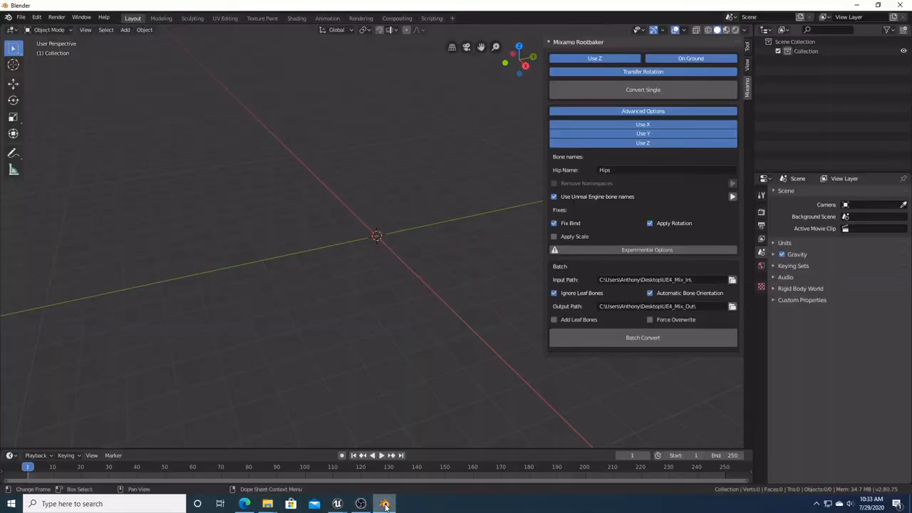
pyautogui.click(605, 343)
pyautogui.moveTo(268, 503)
pyautogui.click(366, 470)
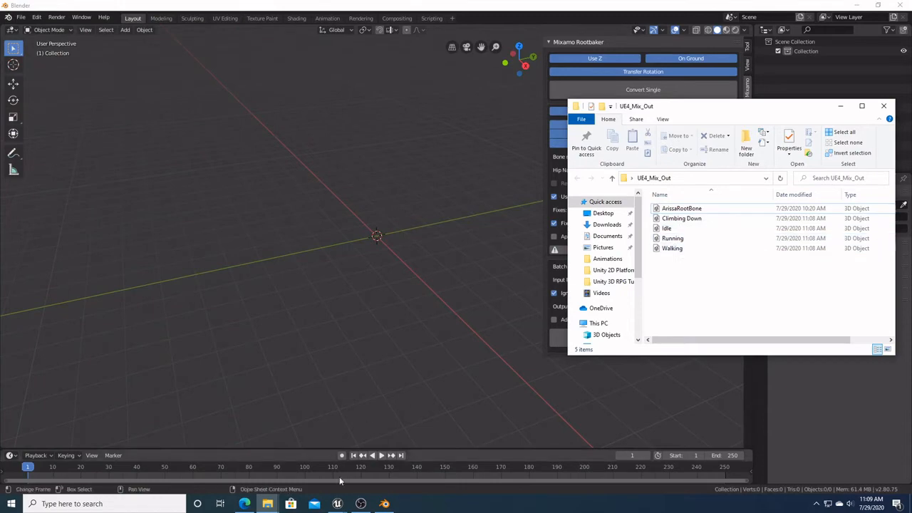
# Step: Switch to the Unreal Editor and open the PlayerAnimations folder inside Content/Player
pyautogui.moveTo(338, 504)
pyautogui.click(302, 476)
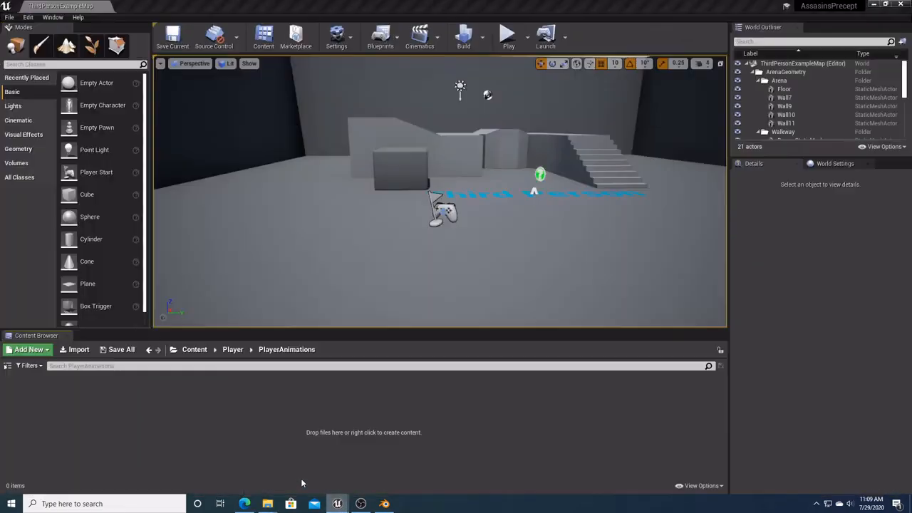
pyautogui.click(193, 350)
pyautogui.doubleClick(123, 396)
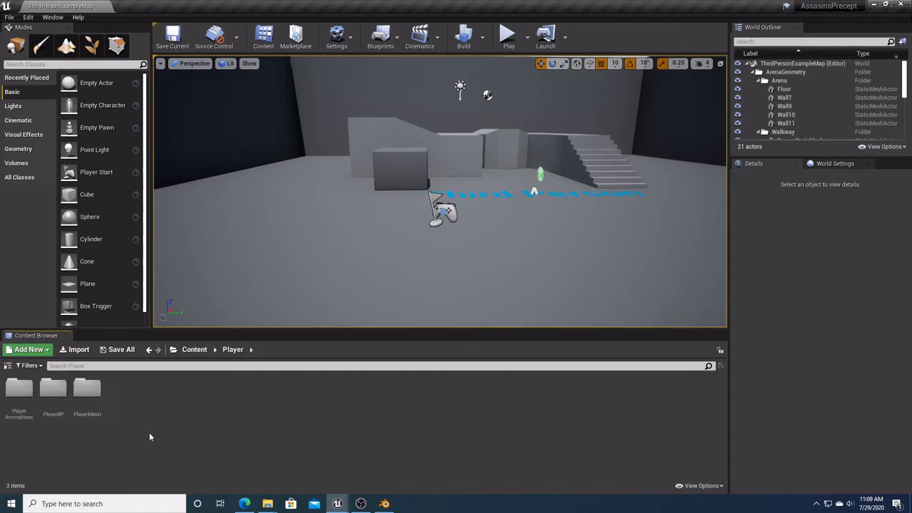
pyautogui.doubleClick(14, 396)
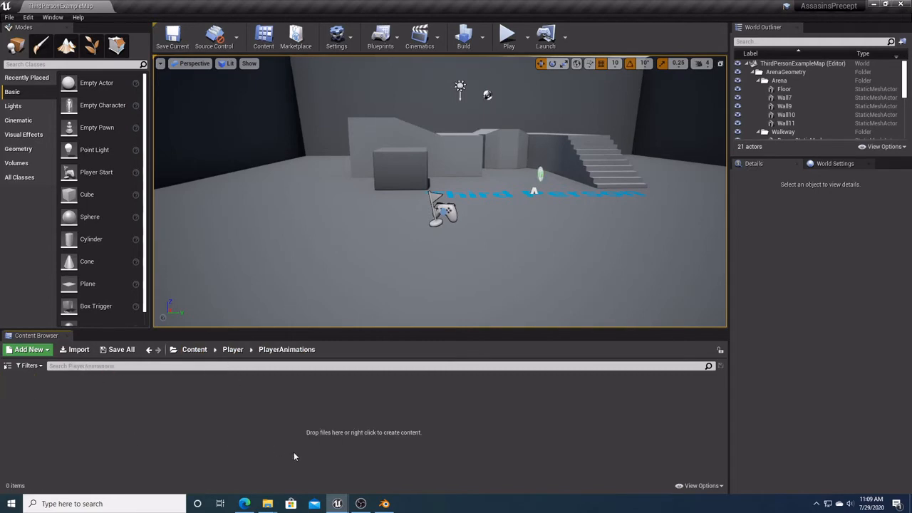
# Step: Bring the Climbing Down, Idle, Running and Walking files from UE4_Mix_Out into the PlayerAnimations folder for import
pyautogui.moveTo(268, 502)
pyautogui.click(395, 467)
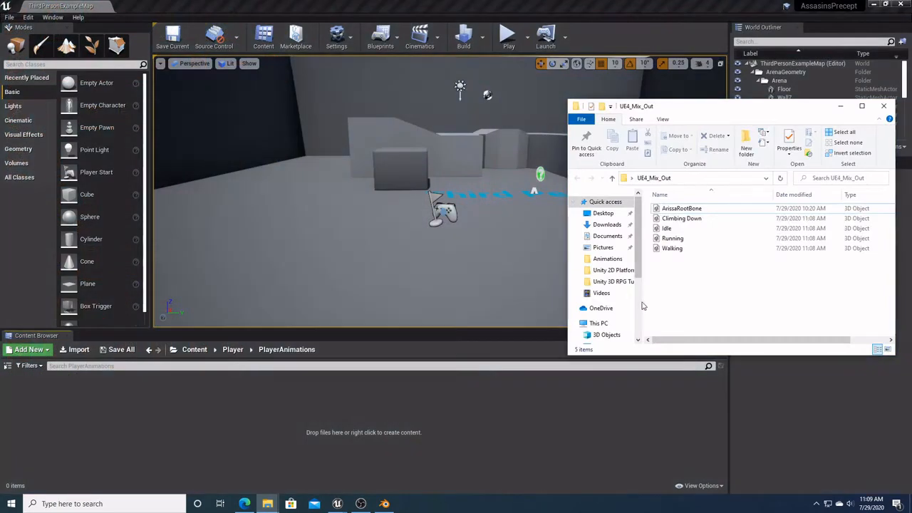
pyautogui.click(696, 220)
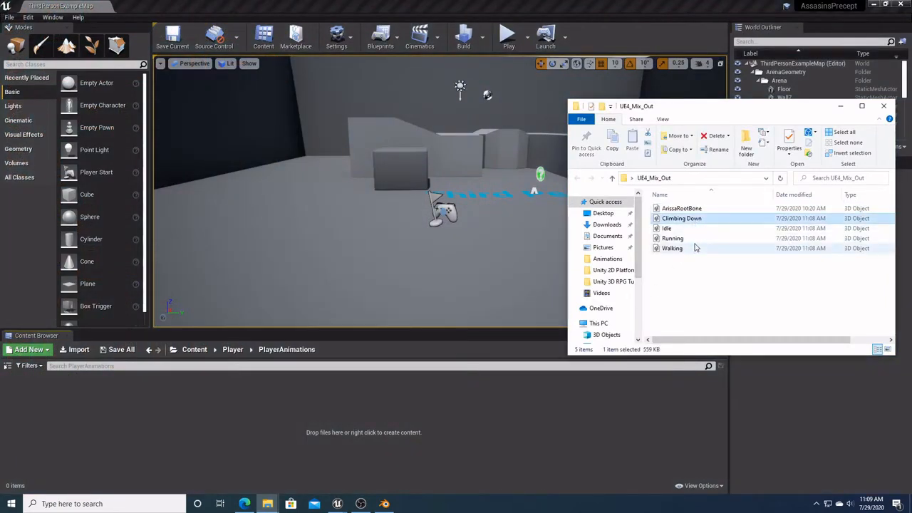
pyautogui.keyDown('shift'); pyautogui.click(694, 248); pyautogui.keyUp('shift')
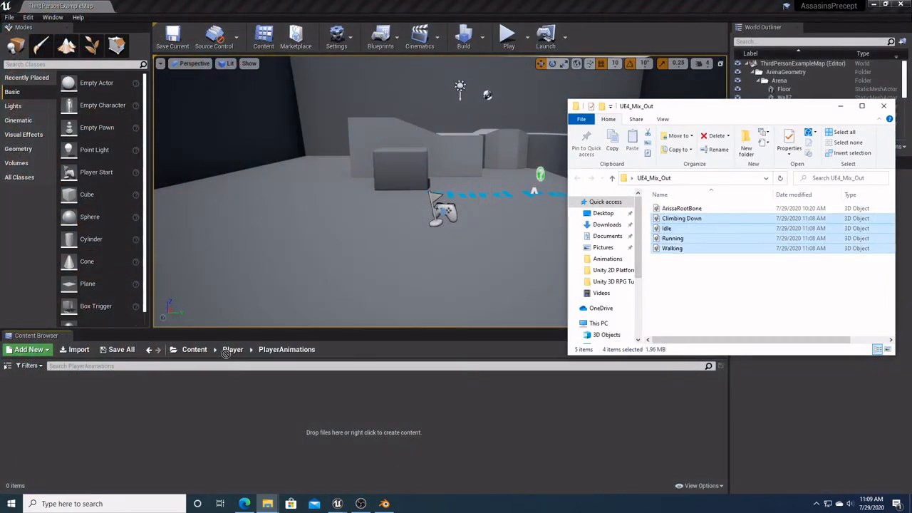
pyautogui.moveTo(141, 410); pyautogui.dragTo(140, 409)
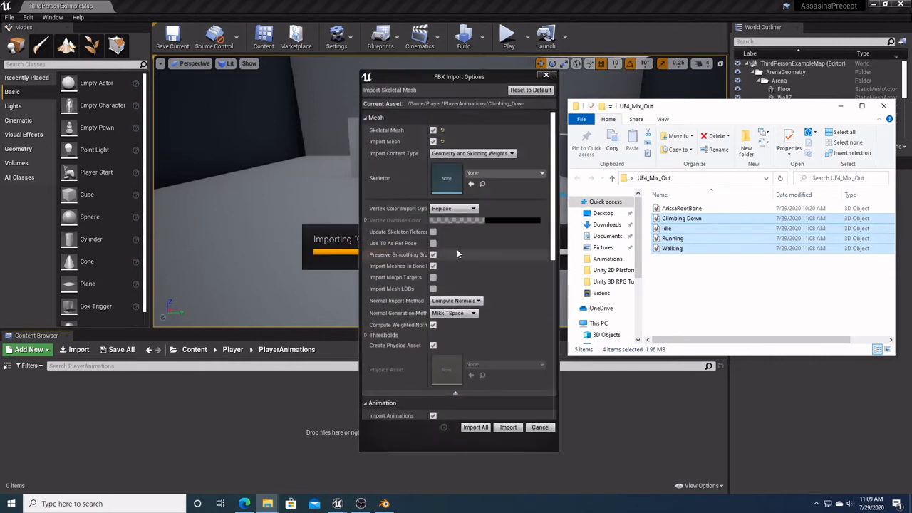
# Step: Import all four animations with ArissaRootBone_Skeleton as the skeleton and Import Mesh disabled
pyautogui.click(540, 173)
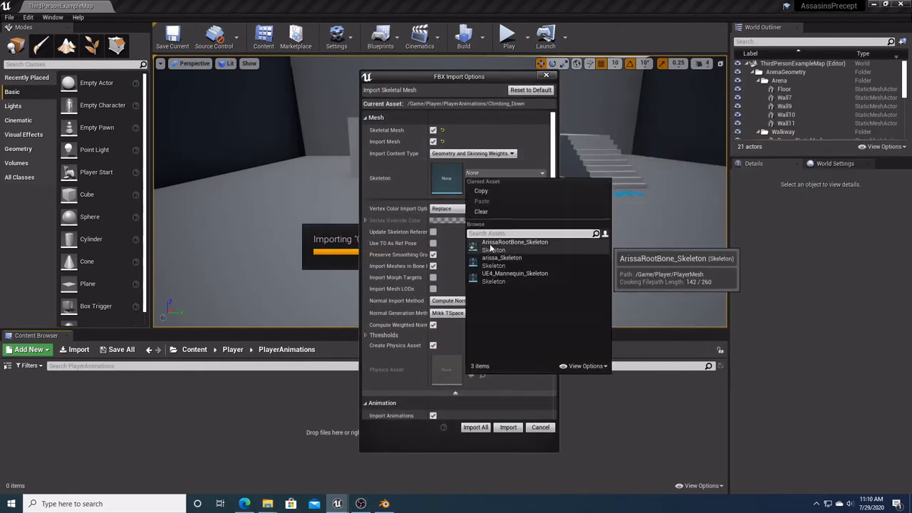
pyautogui.click(520, 245)
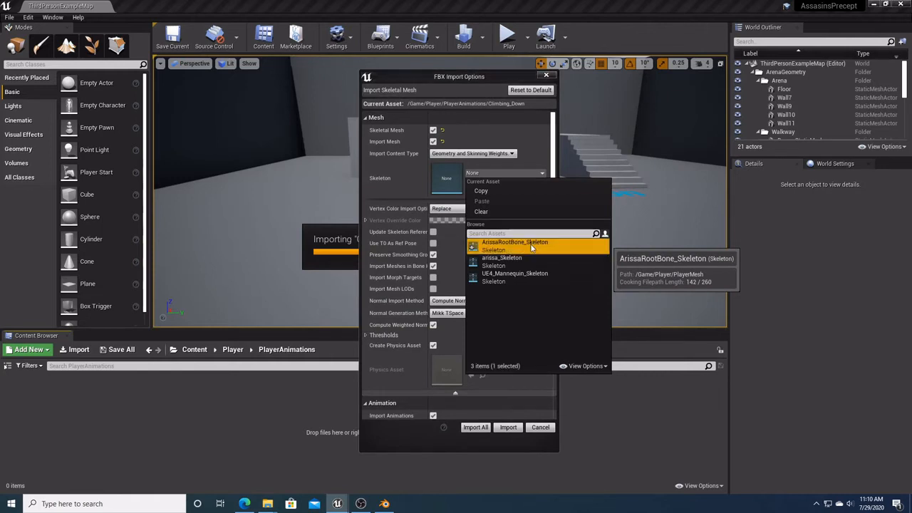
pyautogui.click(432, 142)
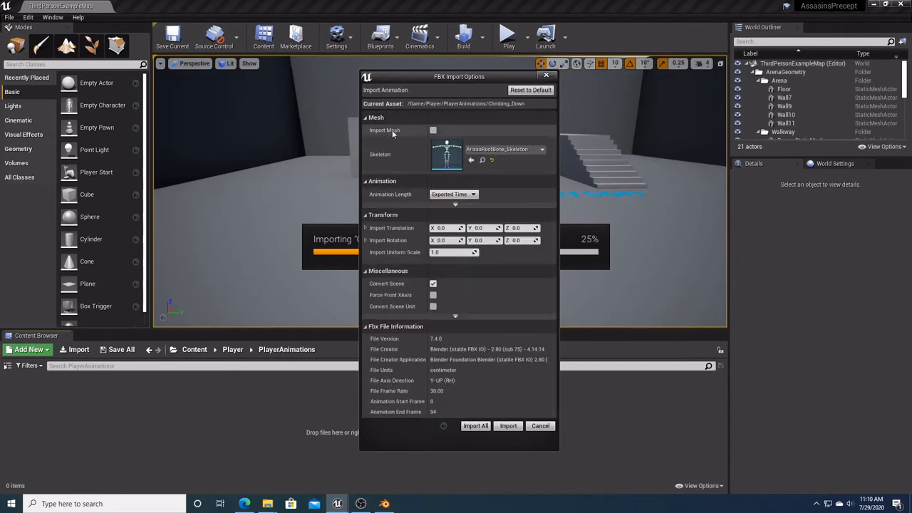
pyautogui.click(476, 426)
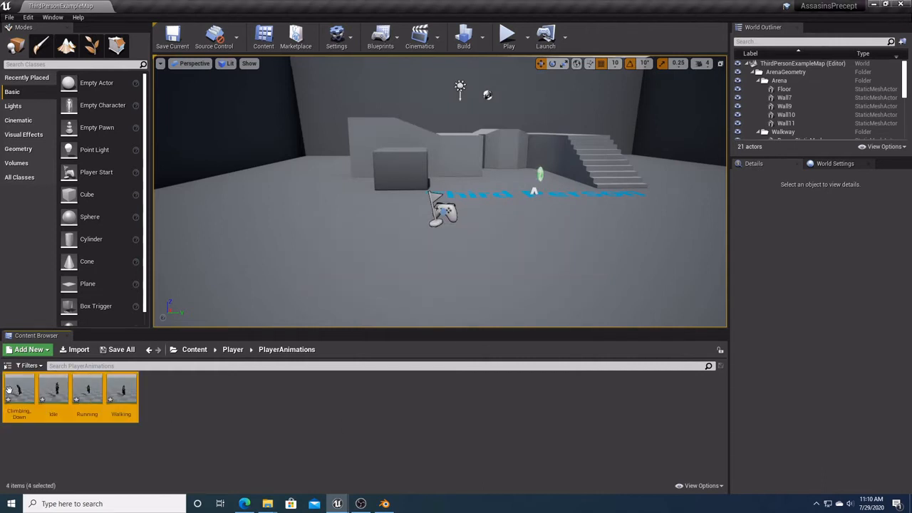
# Step: Open the Running animation from PlayerAnimations and remove frame 0 to frame 1 from its start
pyautogui.click(191, 401)
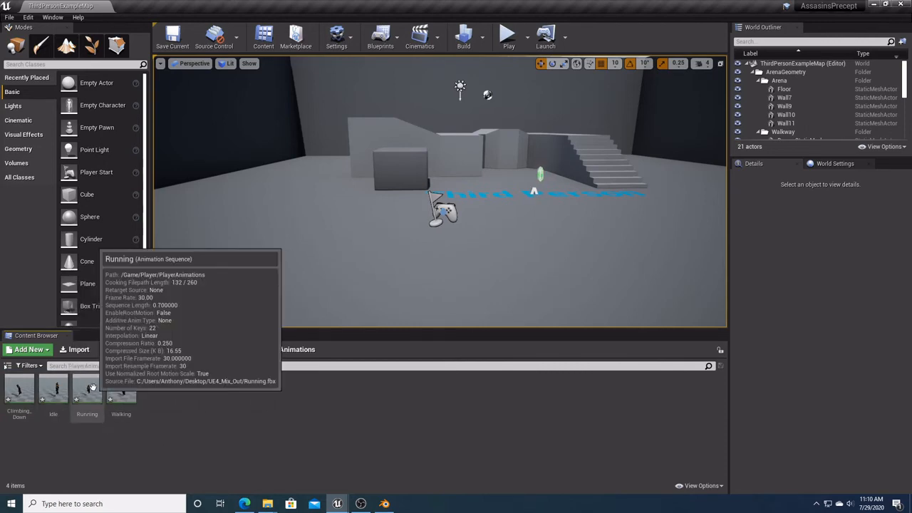
pyautogui.doubleClick(91, 395)
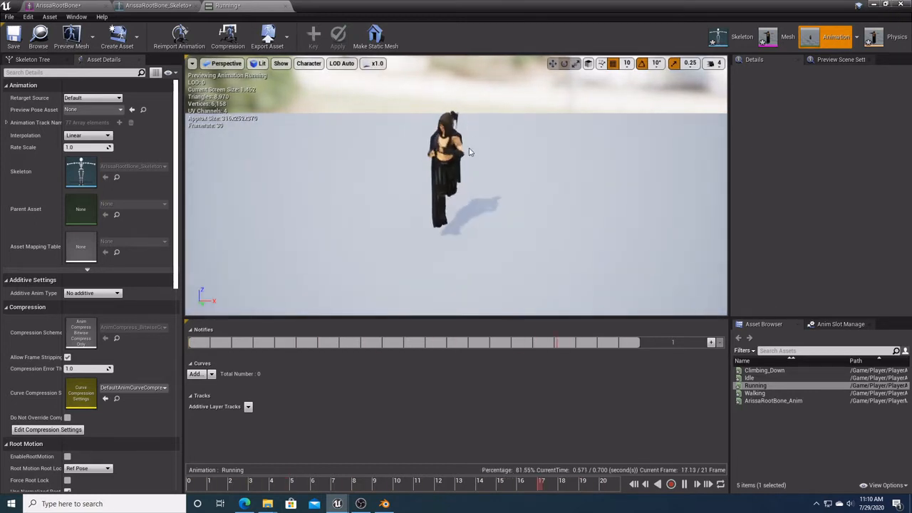
pyautogui.click(683, 484)
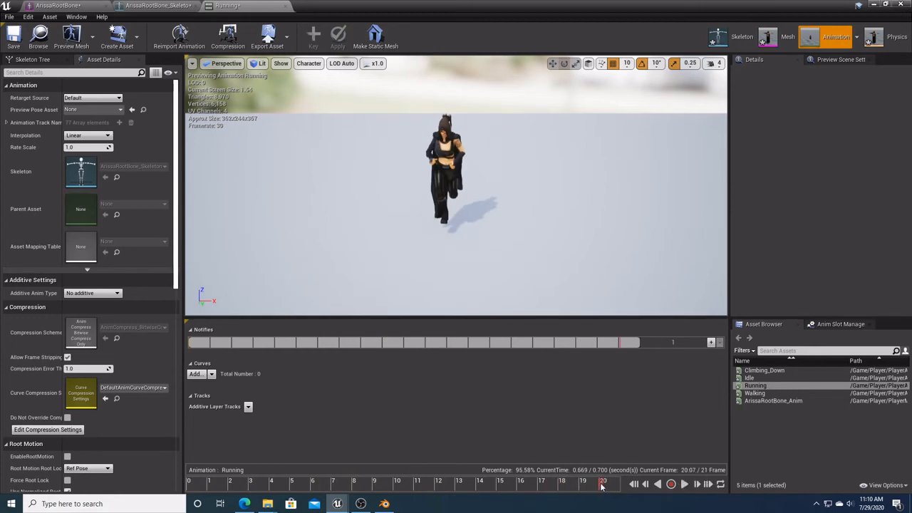
pyautogui.moveTo(495, 488); pyautogui.dragTo(370, 484)
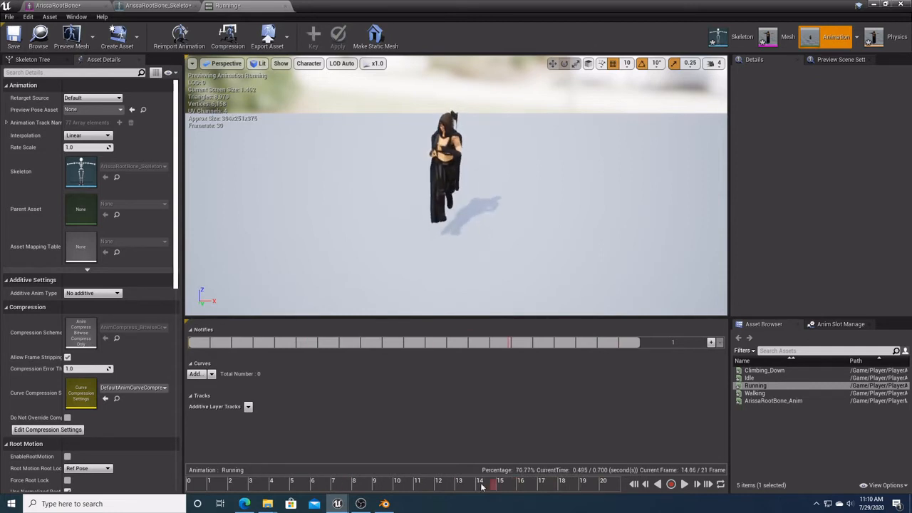
pyautogui.moveTo(276, 484); pyautogui.dragTo(198, 483)
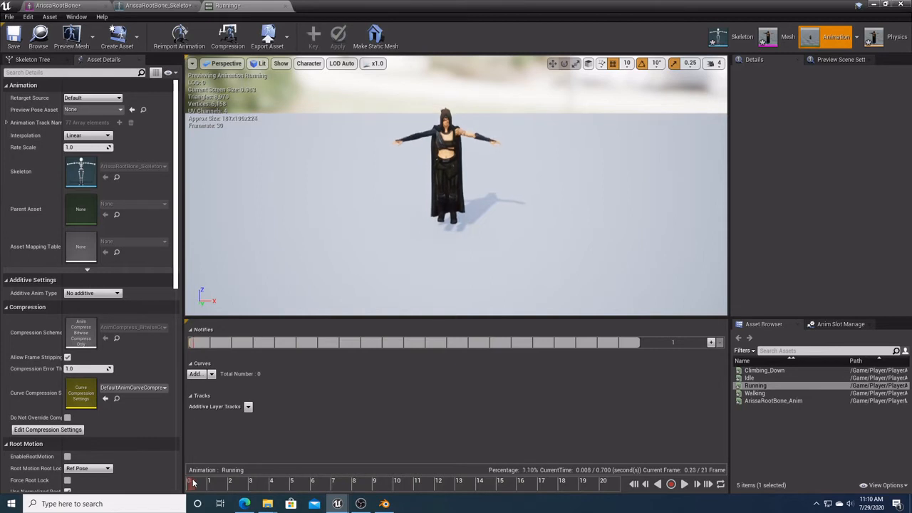
pyautogui.moveTo(193, 484); pyautogui.dragTo(210, 484)
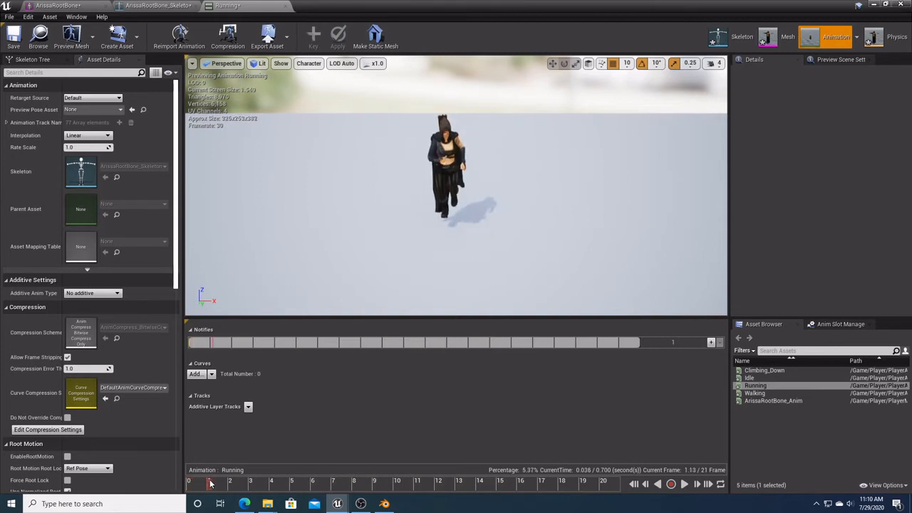
pyautogui.rightClick(210, 483)
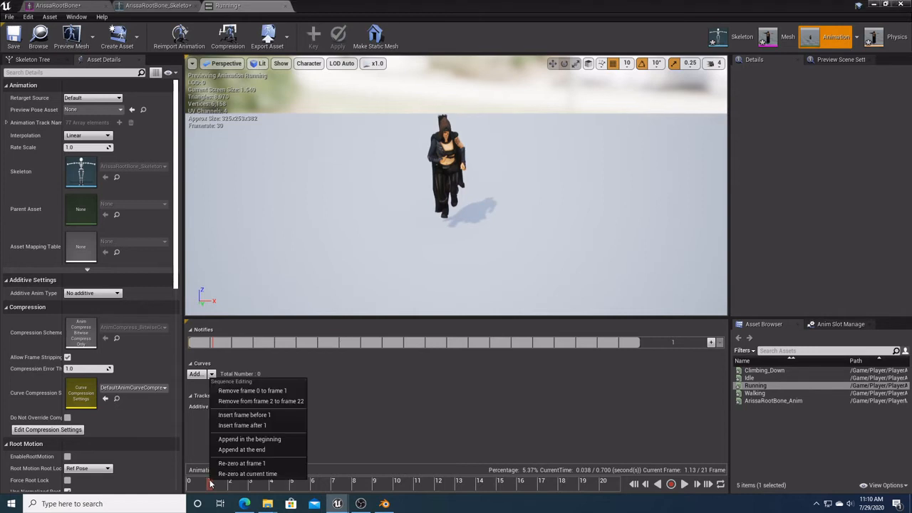
pyautogui.click(270, 391)
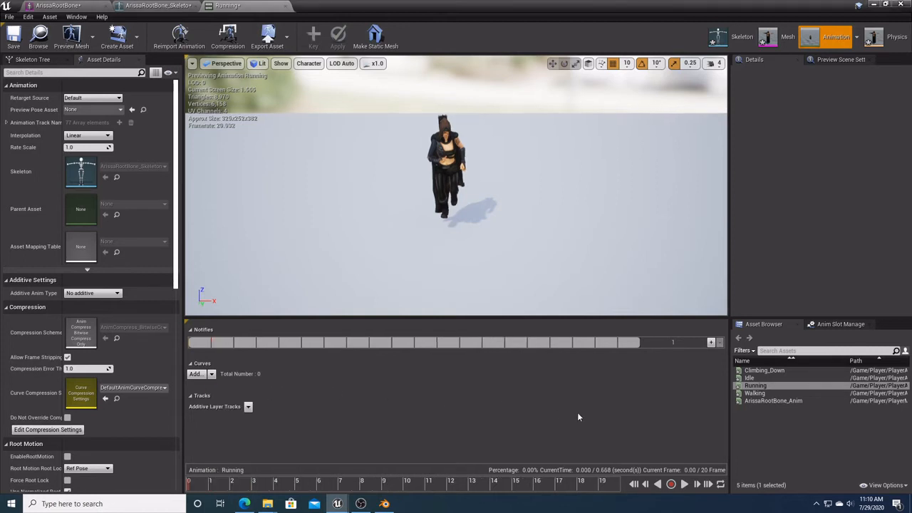
# Step: Play back the trimmed Running animation, then save and close it
pyautogui.click(684, 483)
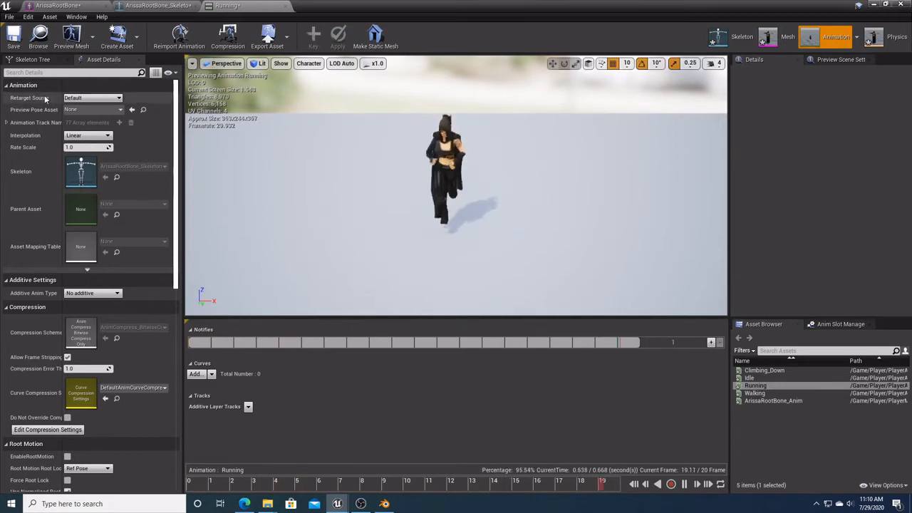
pyautogui.click(14, 34)
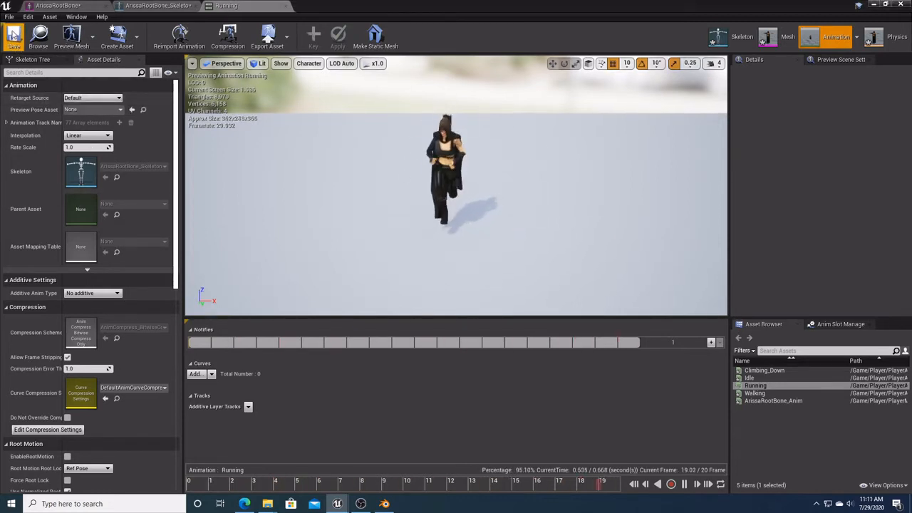
pyautogui.click(284, 6)
pyautogui.click(873, 5)
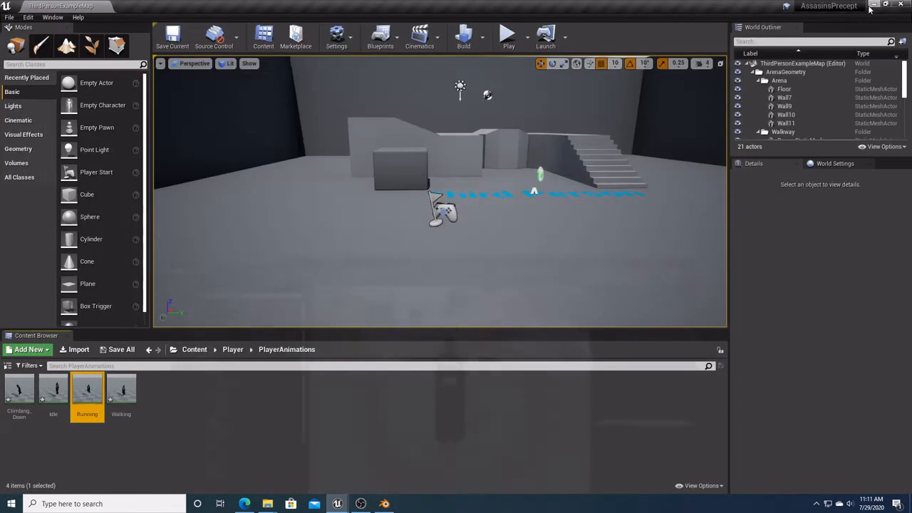
# Step: Open the Climbing_Down animation, remove frame 0 to frame 1 from its start, and save it
pyautogui.click(74, 384)
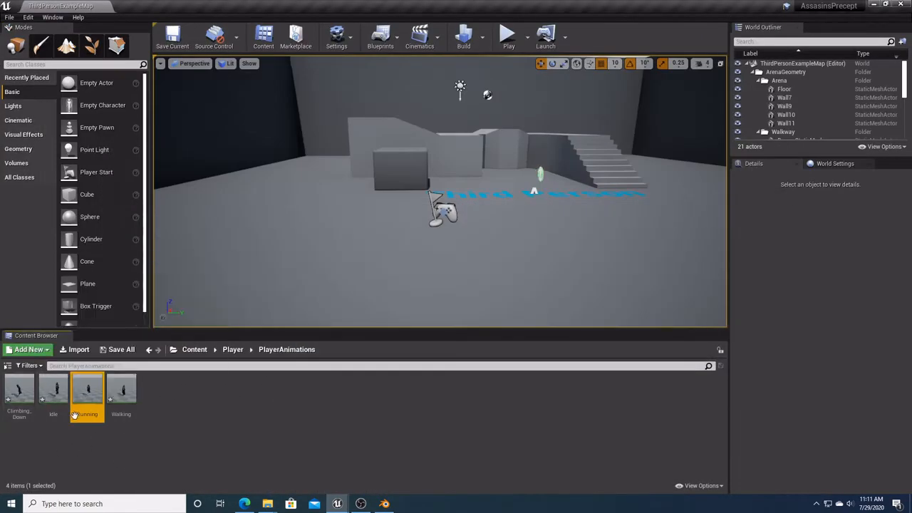
pyautogui.moveTo(19, 391)
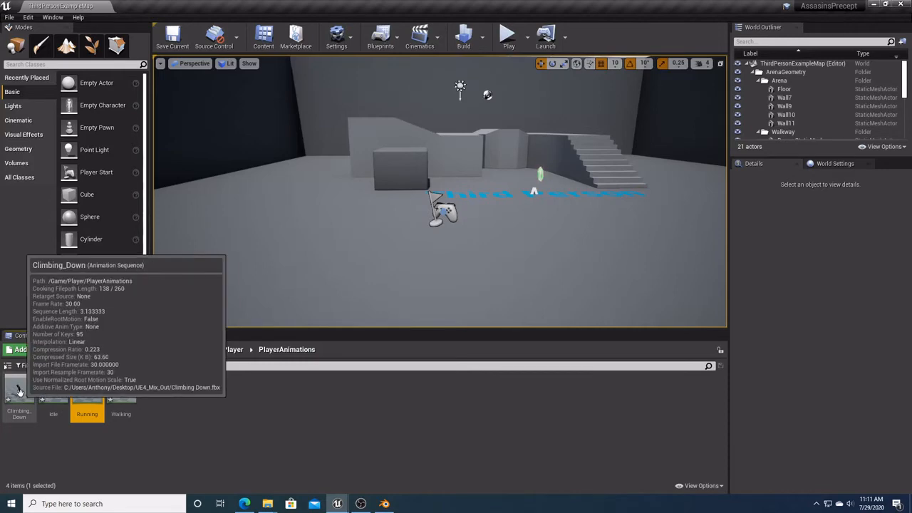
pyautogui.doubleClick(20, 391)
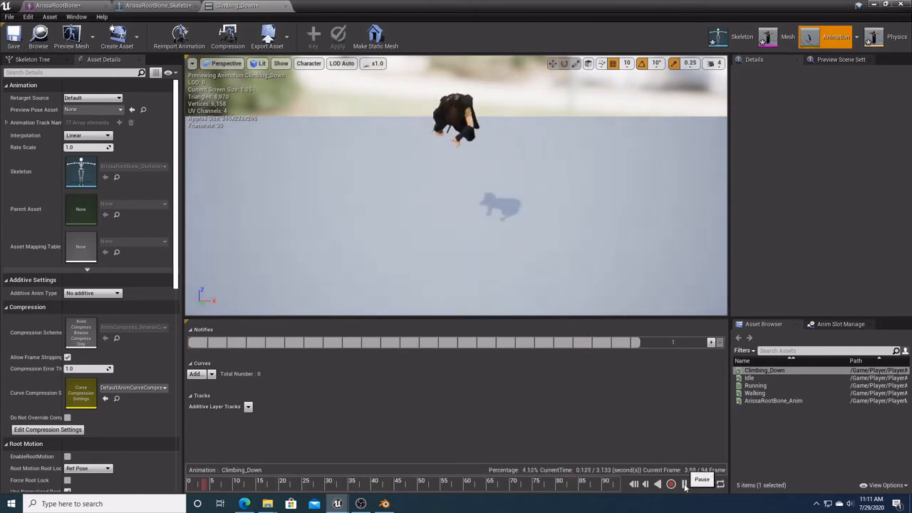
pyautogui.click(657, 483)
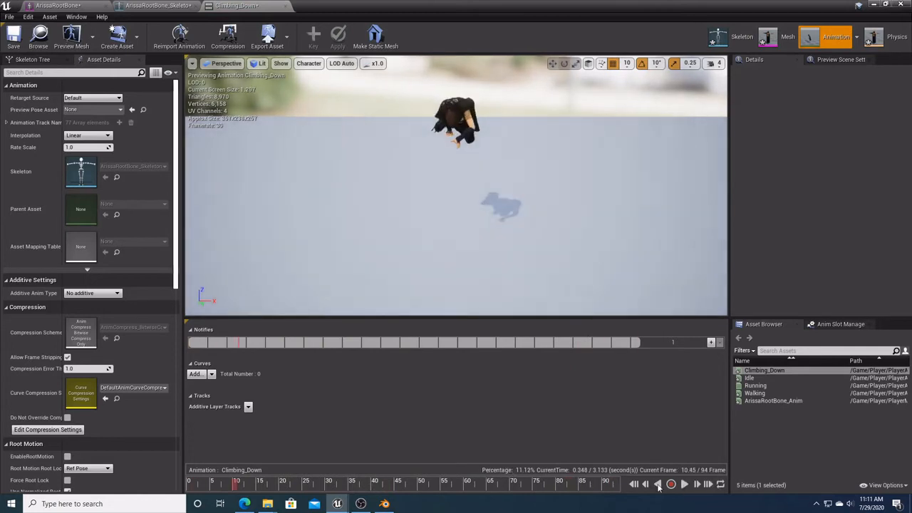
pyautogui.rightClick(195, 487)
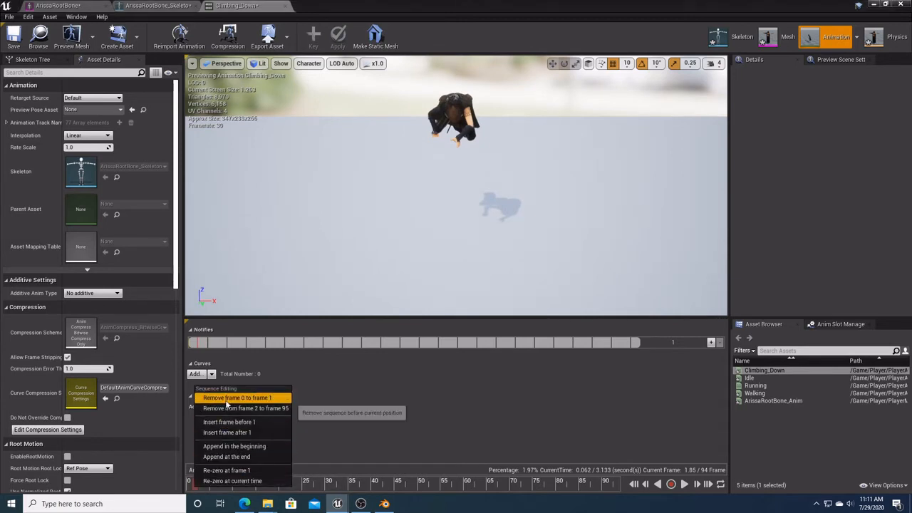
pyautogui.click(242, 398)
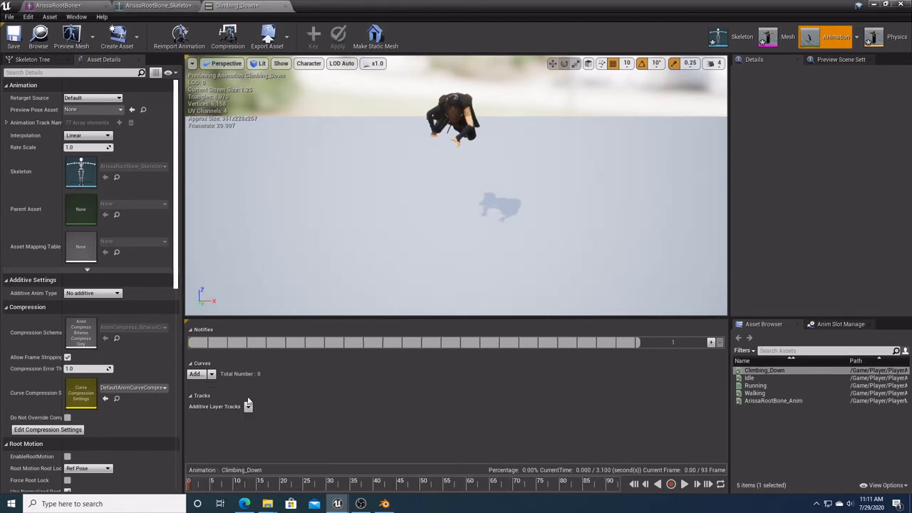
pyautogui.click(13, 37)
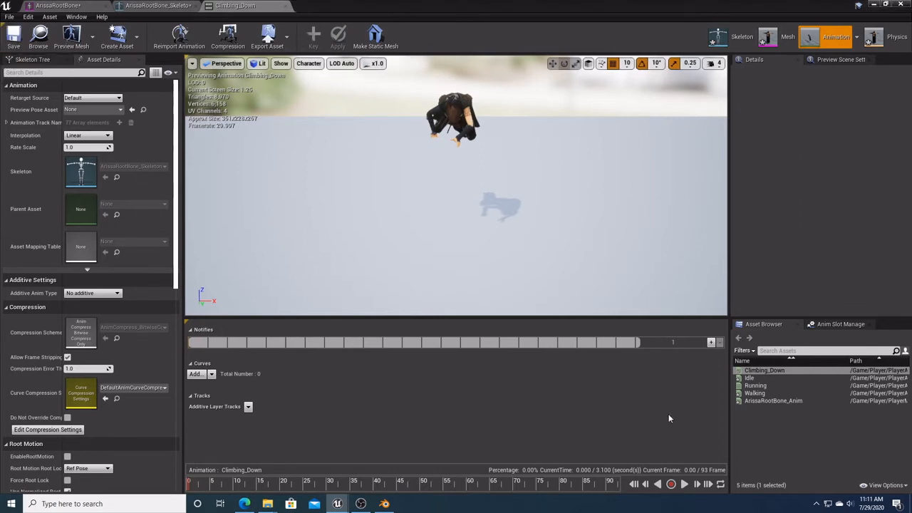
# Step: Play back the Climbing_Down animation and examine its EnableRootMotion setting
pyautogui.click(684, 484)
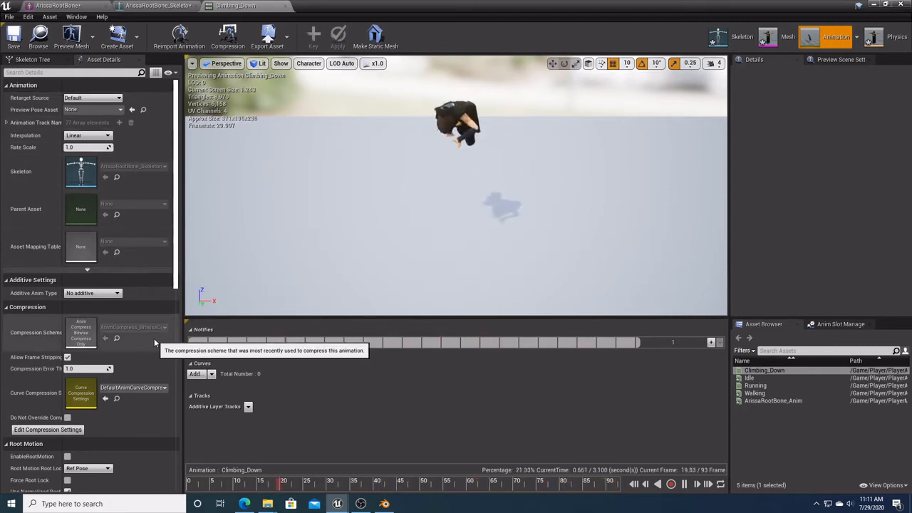
pyautogui.scroll(-2, 107, 371)
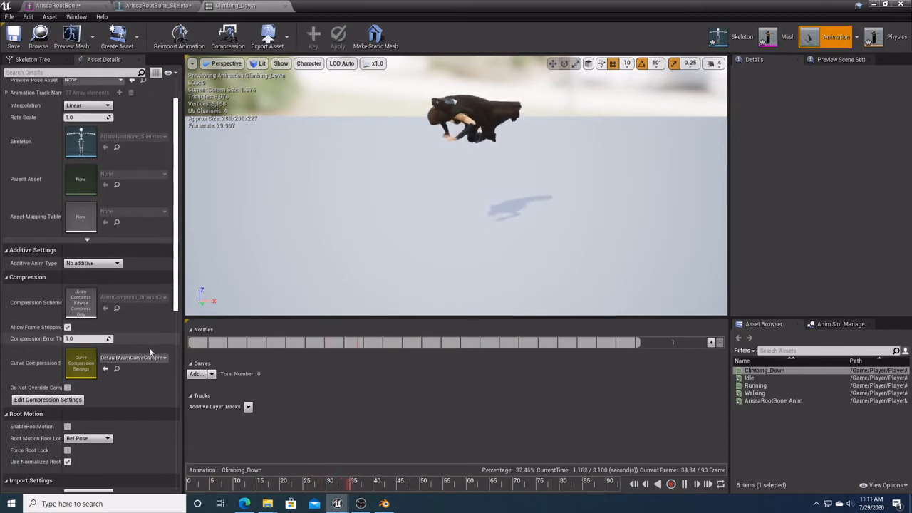
pyautogui.click(68, 427)
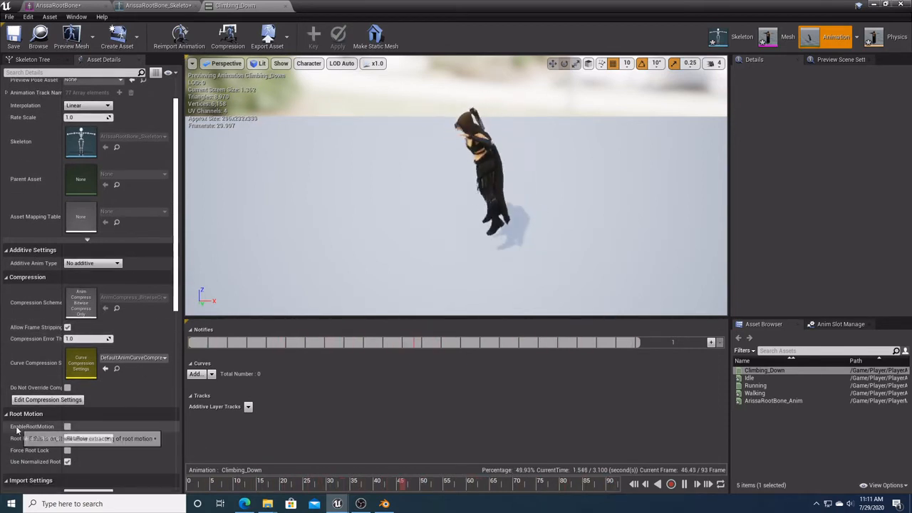
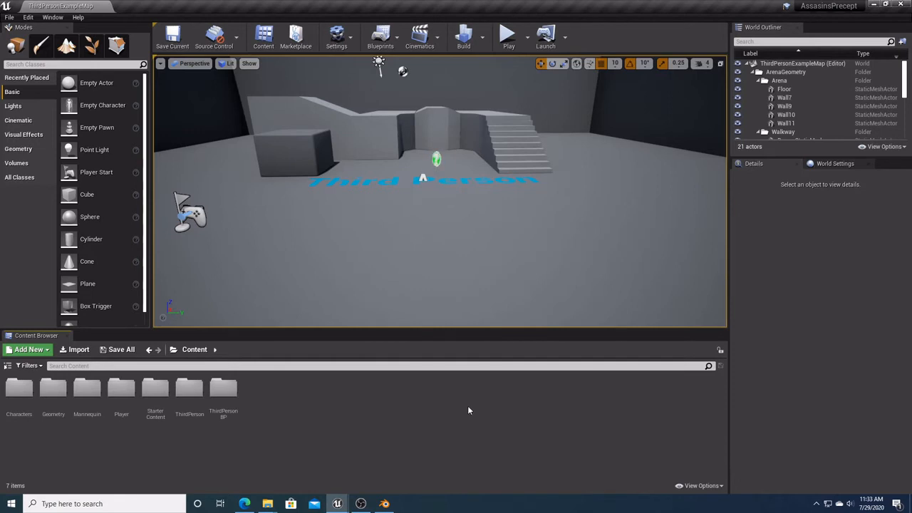
# Step: Open the Char_Model blueprint from the Characters/CharacterModel folder to review its General Graph, and return to the level editor
pyautogui.doubleClick(16, 390)
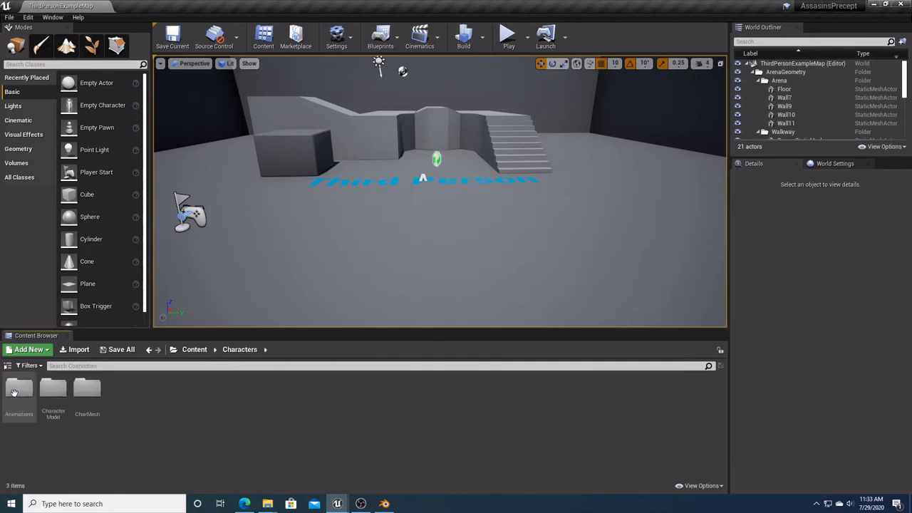
pyautogui.doubleClick(53, 390)
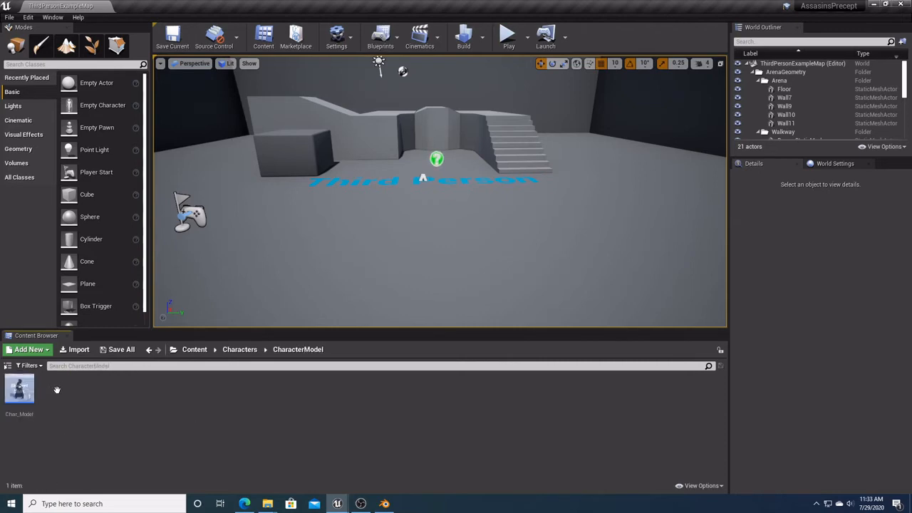
pyautogui.doubleClick(20, 390)
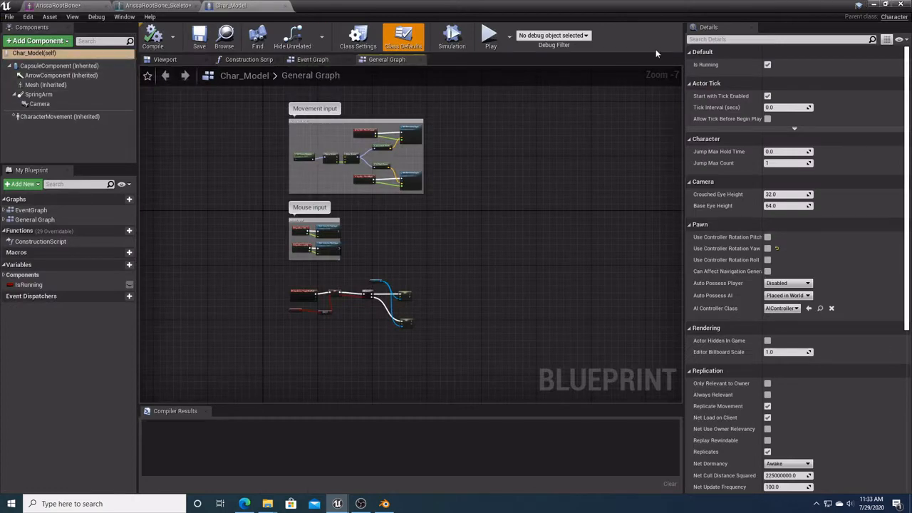
pyautogui.click(873, 5)
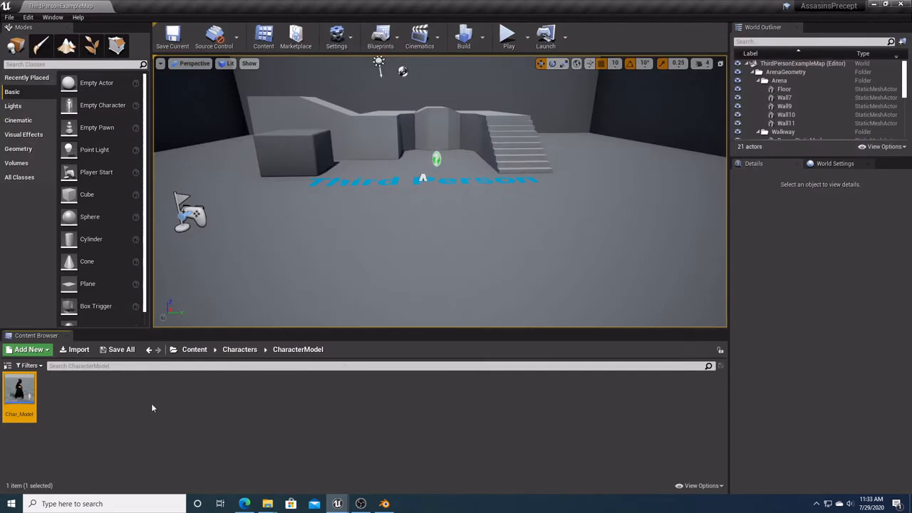
# Step: Duplicate the Char_Model blueprint and name the copy Player_Model
pyautogui.rightClick(20, 389)
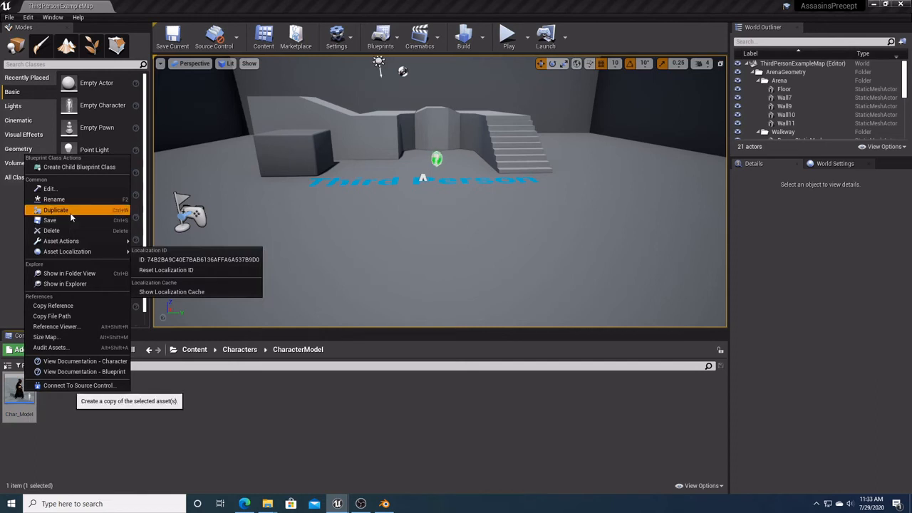
pyautogui.click(71, 210)
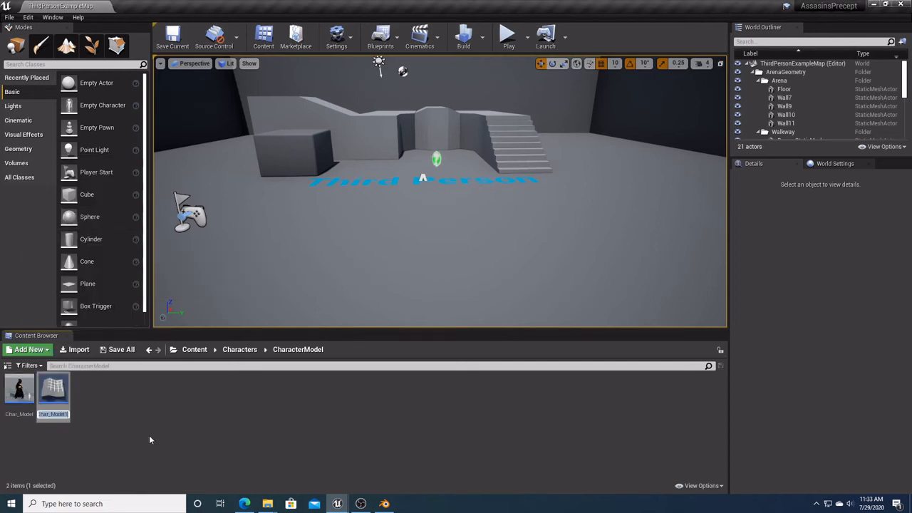
pyautogui.write('Player')
pyautogui.write('_Model')
pyautogui.press('Return')
# Step: Open the Player_Model blueprint's viewport and compare it with the viewport of Char_Model
pyautogui.doubleClick(57, 396)
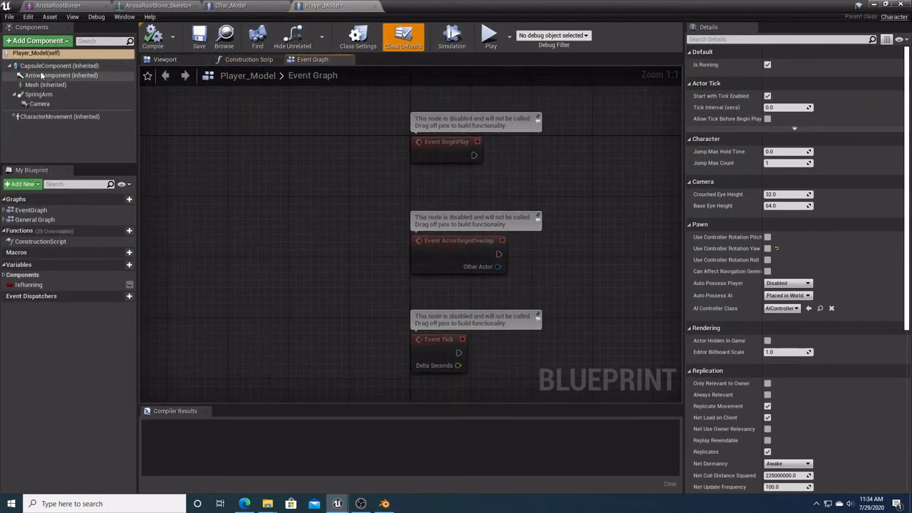
pyautogui.click(165, 60)
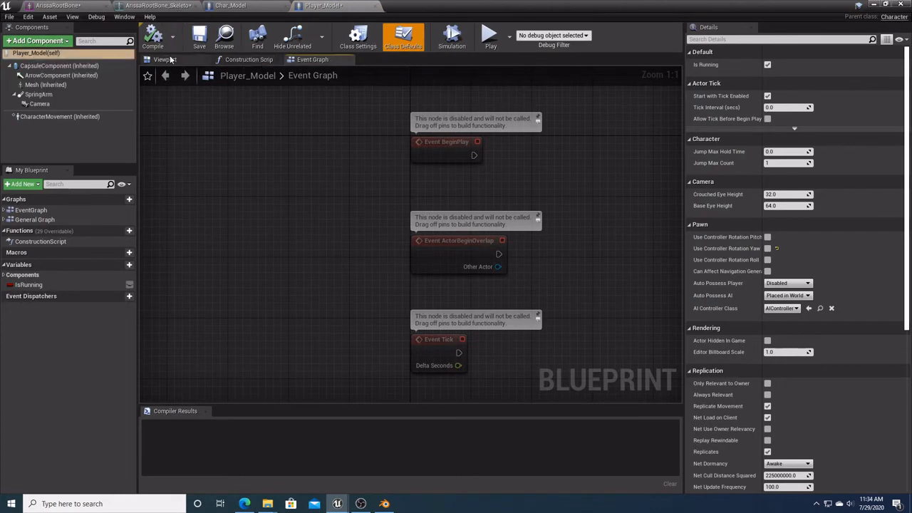
pyautogui.click(231, 5)
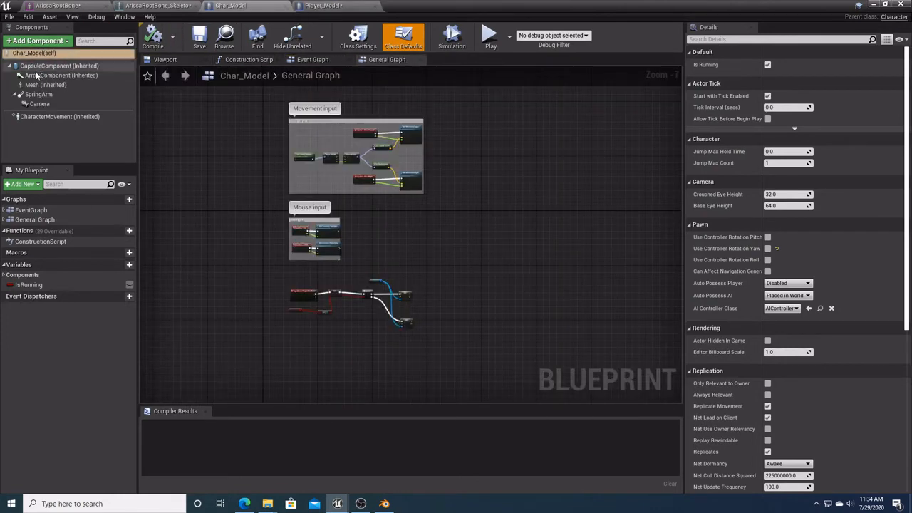
pyautogui.click(165, 59)
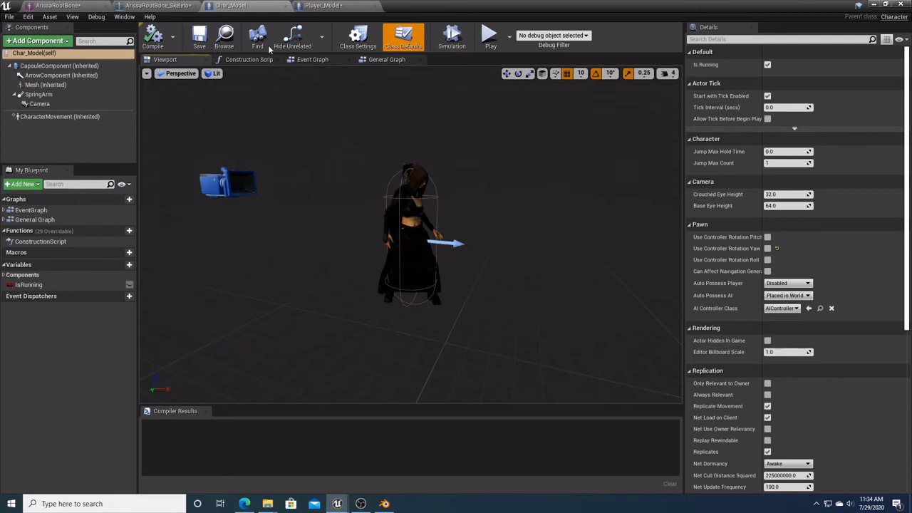
pyautogui.click(346, 4)
pyautogui.click(243, 5)
pyautogui.click(334, 6)
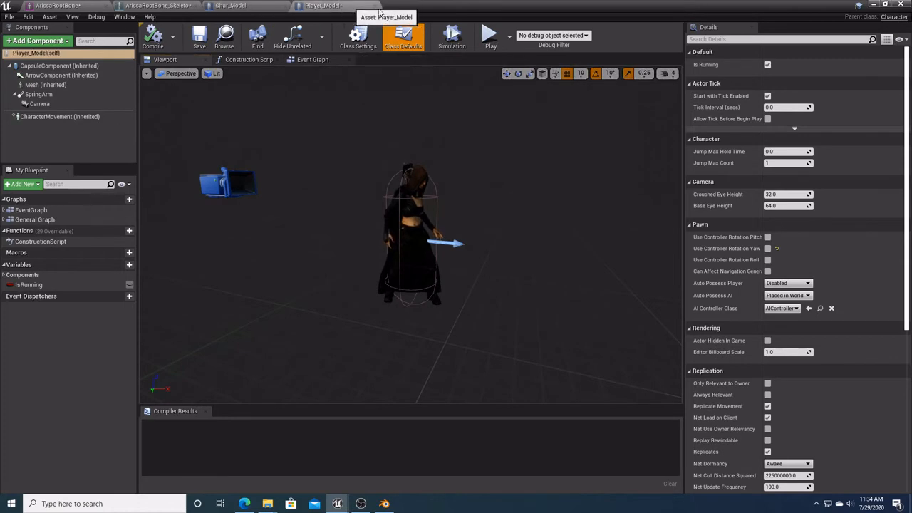
# Step: Set the Player_Model Mesh component's skeletal mesh to ArissaRootBone, then compile and save the blueprint
pyautogui.click(45, 86)
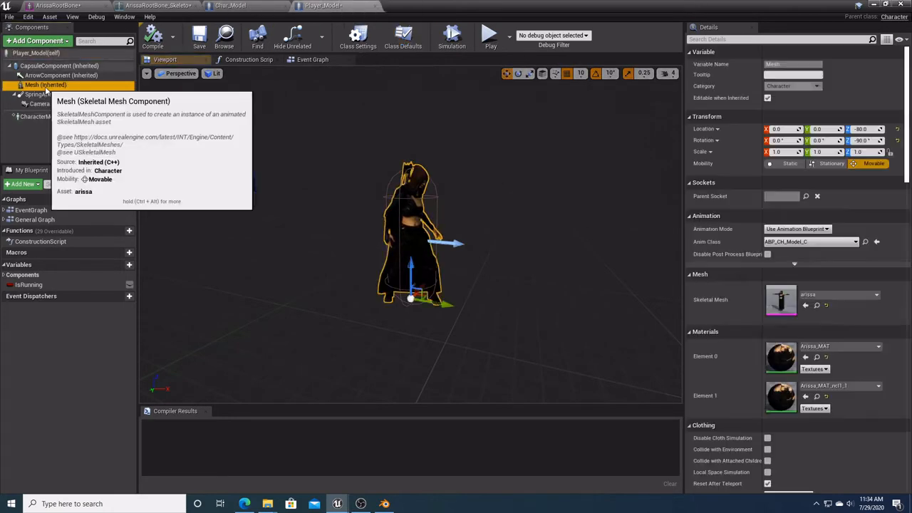
pyautogui.click(876, 294)
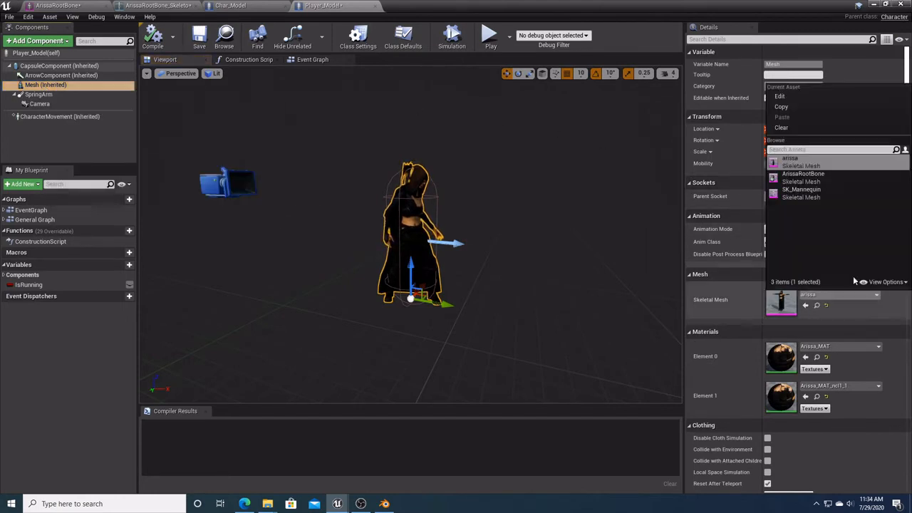
pyautogui.click(812, 178)
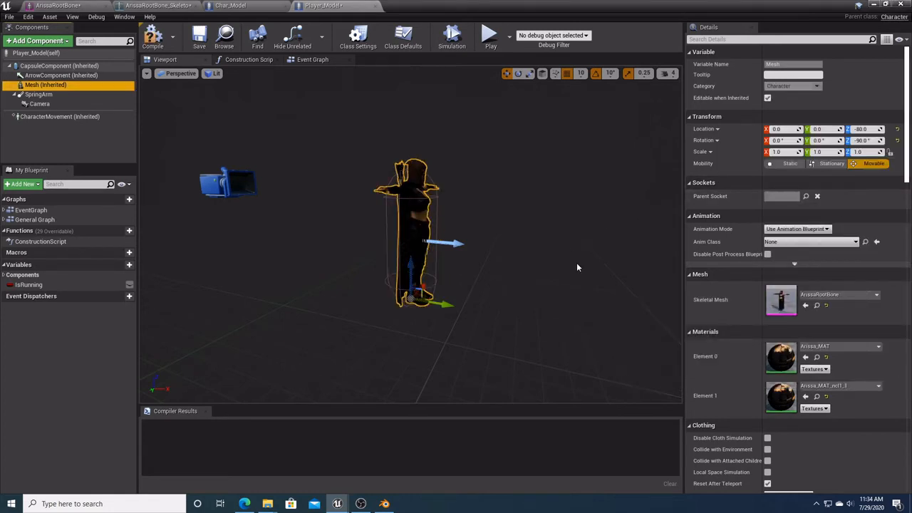
pyautogui.click(152, 36)
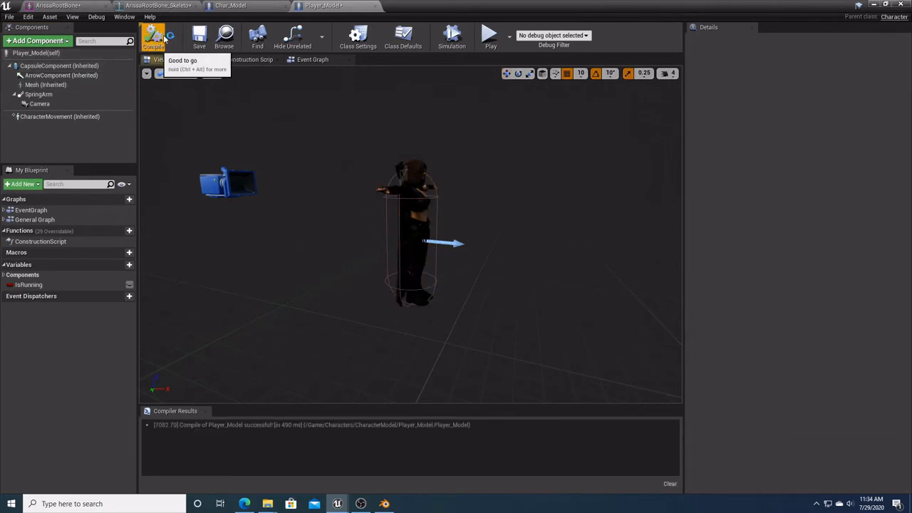
pyautogui.click(199, 35)
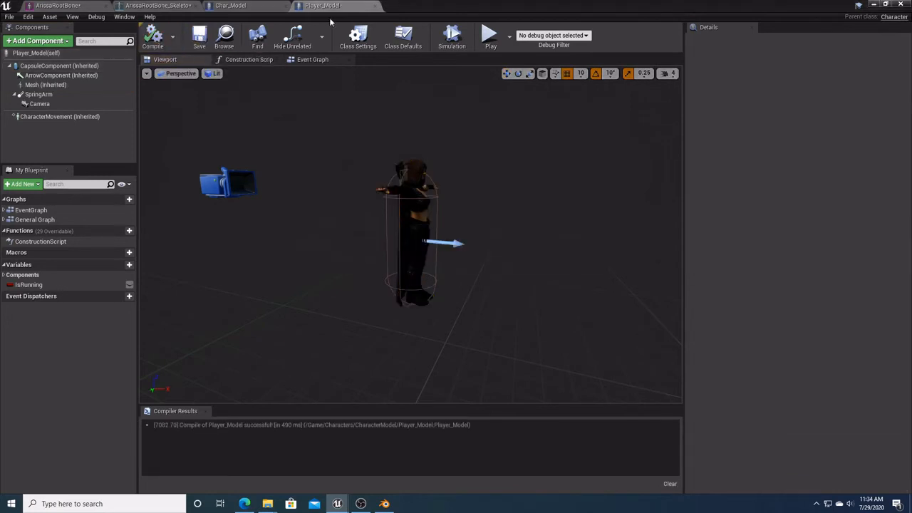
# Step: Move the Player_Model blueprint from the CharacterModel folder into Player/PlayerBP and open that folder
pyautogui.click(873, 5)
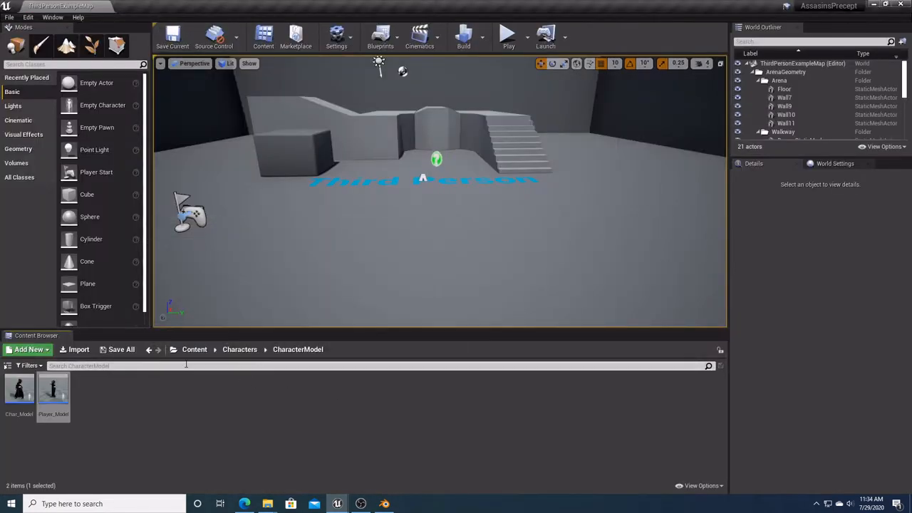
pyautogui.click(8, 368)
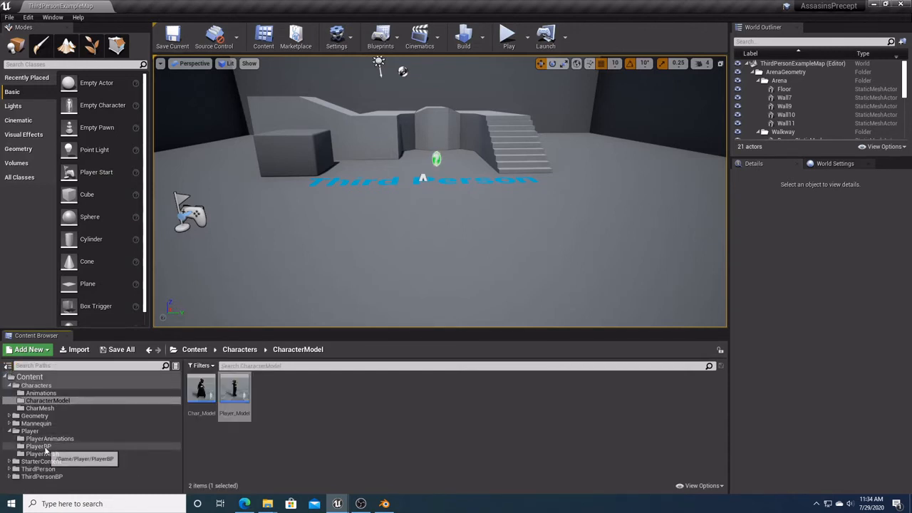
pyautogui.moveTo(235, 388); pyautogui.dragTo(48, 452)
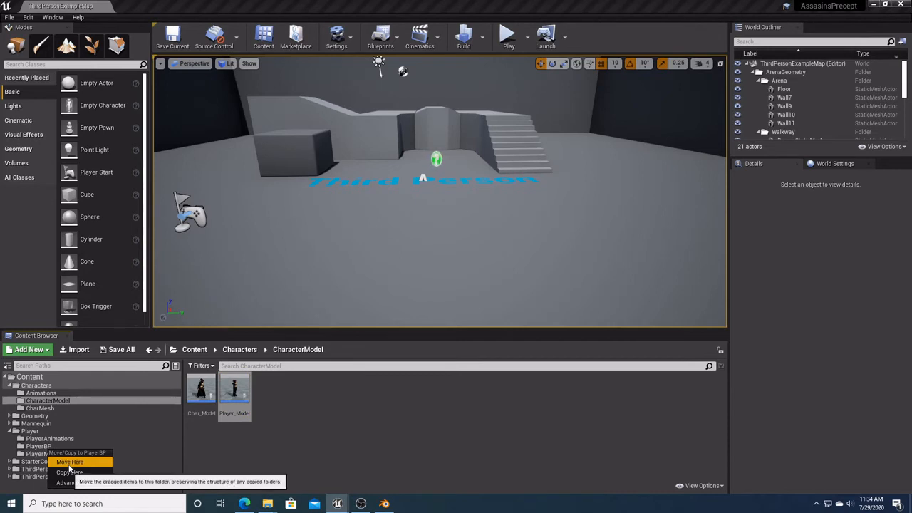
pyautogui.click(70, 461)
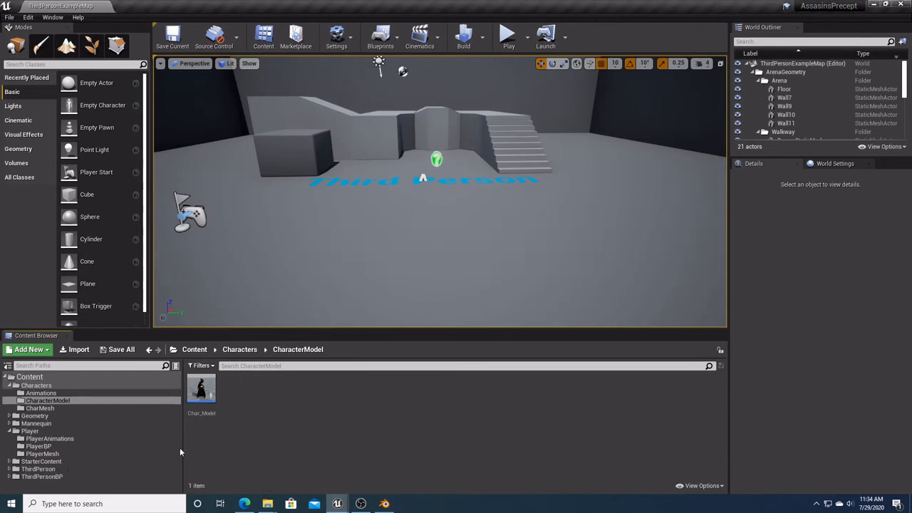
pyautogui.click(48, 446)
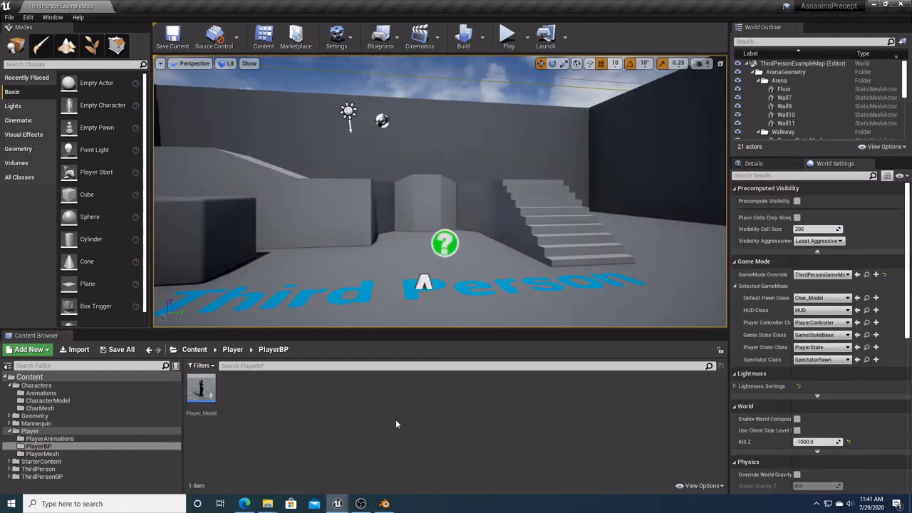
# Step: Open the Player_Model blueprint's General Graph at the ToggleRunWalk input action nodes
pyautogui.doubleClick(201, 389)
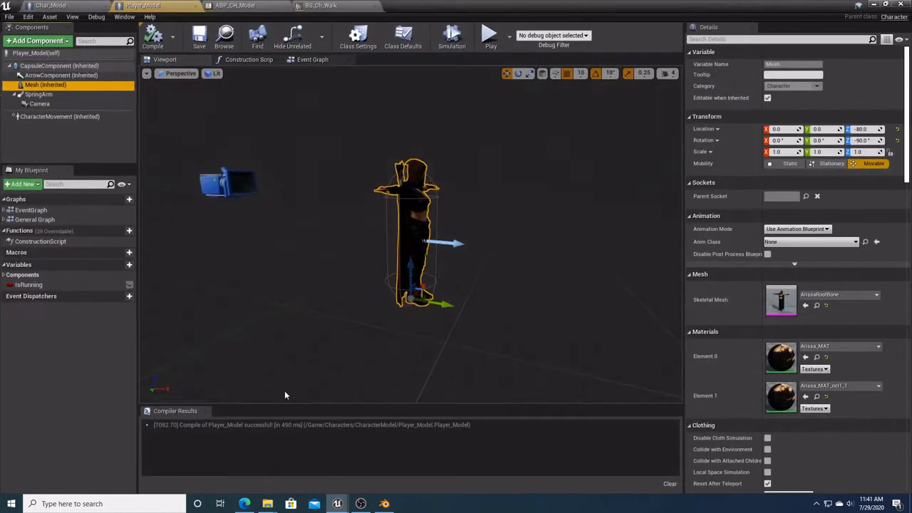
pyautogui.doubleClick(33, 220)
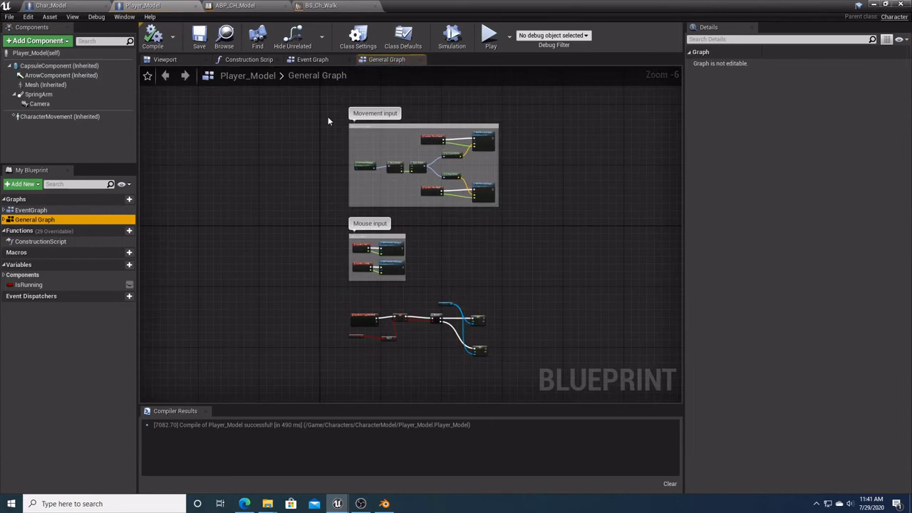
pyautogui.scroll(3, 373, 355)
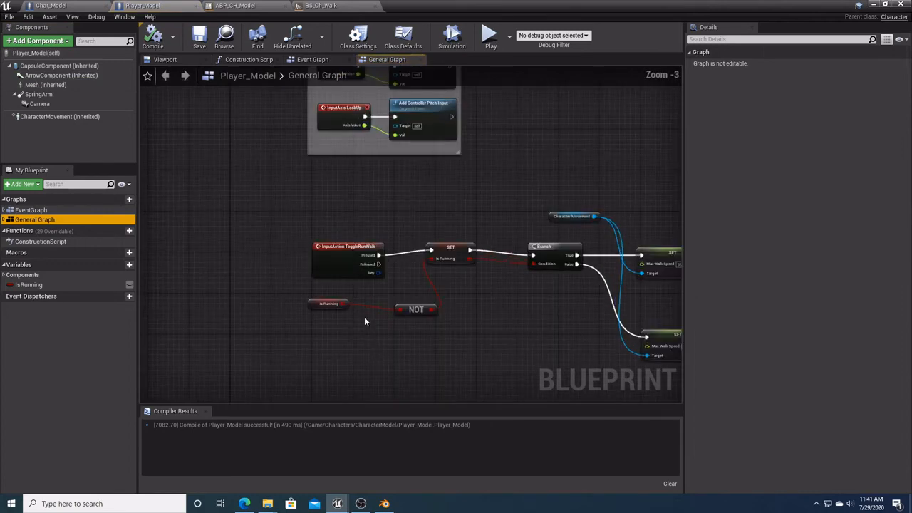
pyautogui.scroll(-1, 399, 349)
pyautogui.moveTo(465, 355); pyautogui.dragTo(394, 333, button='right')
# Step: Enclose the ToggleRunWalk nodes in a comment box titled "Toggle Run/Walk", then compile and save the blueprint
pyautogui.moveTo(248, 221); pyautogui.dragTo(504, 336)
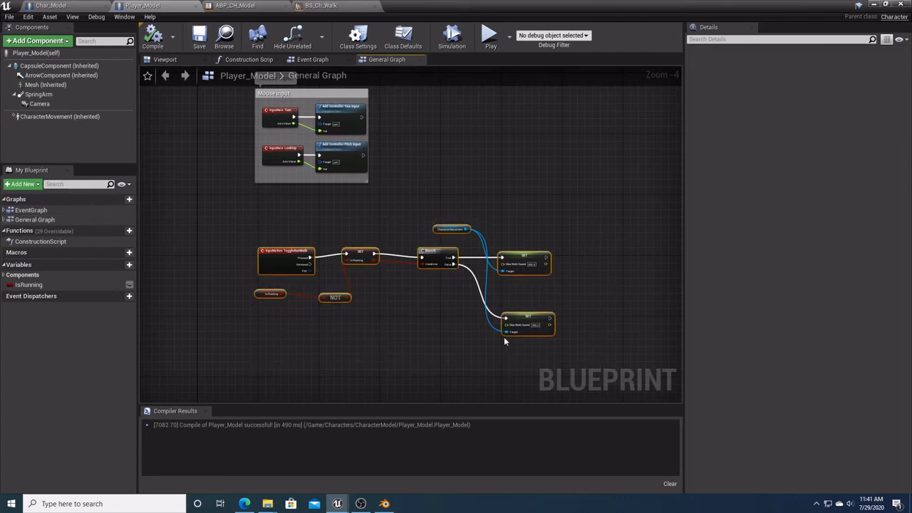
pyautogui.rightClick(295, 257)
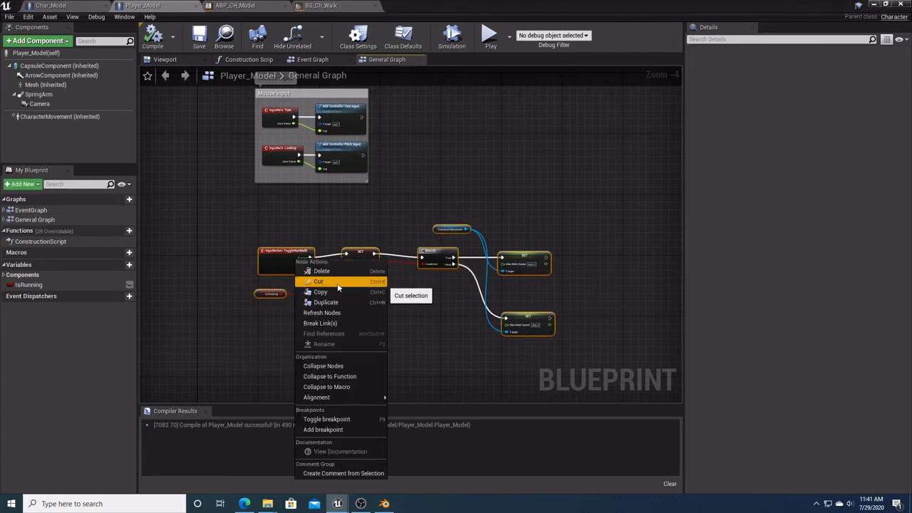
pyautogui.rightClick(271, 263)
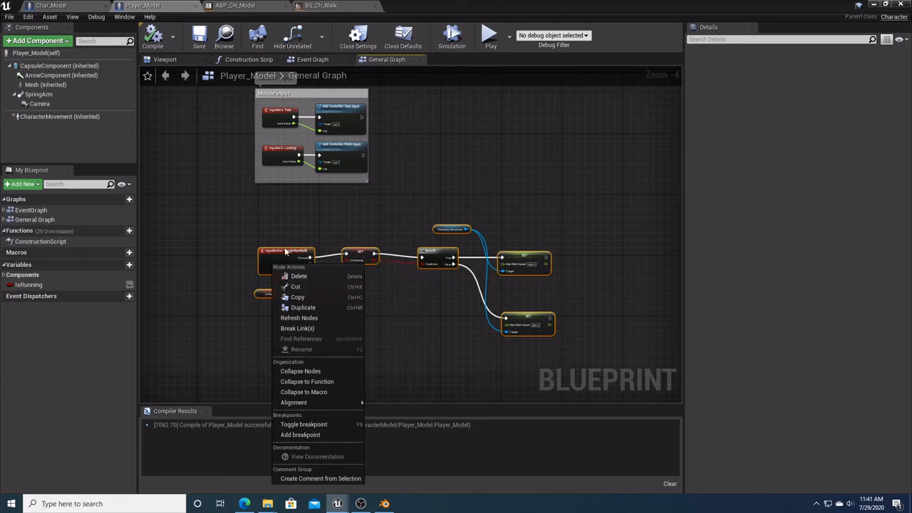
pyautogui.click(285, 251)
pyautogui.rightClick(285, 251)
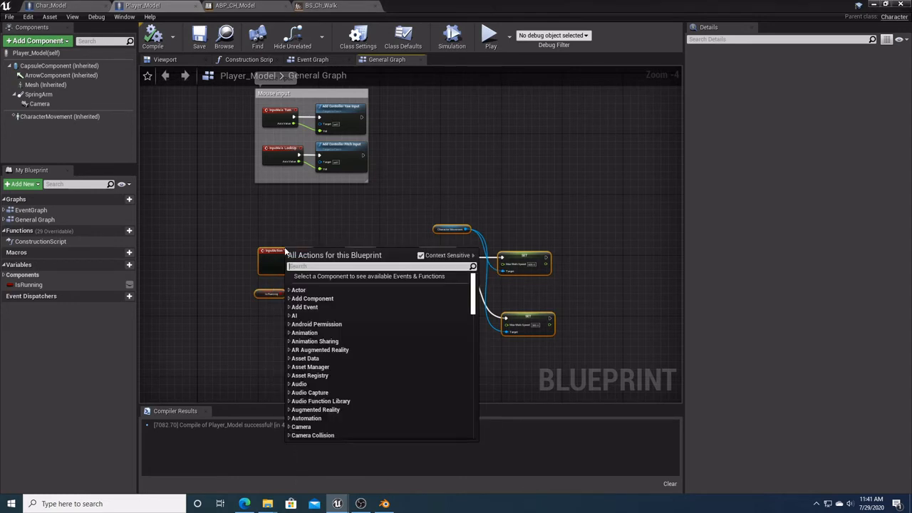
pyautogui.write('comment')
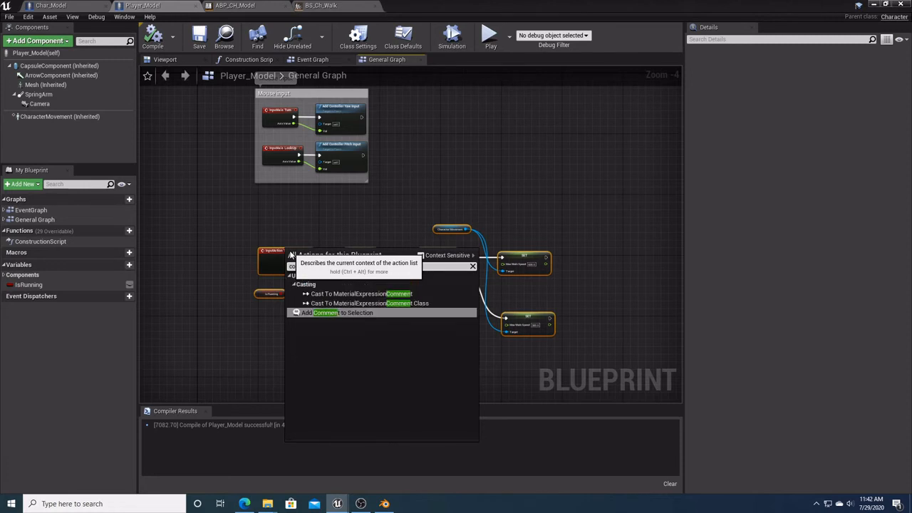
pyautogui.click(313, 312)
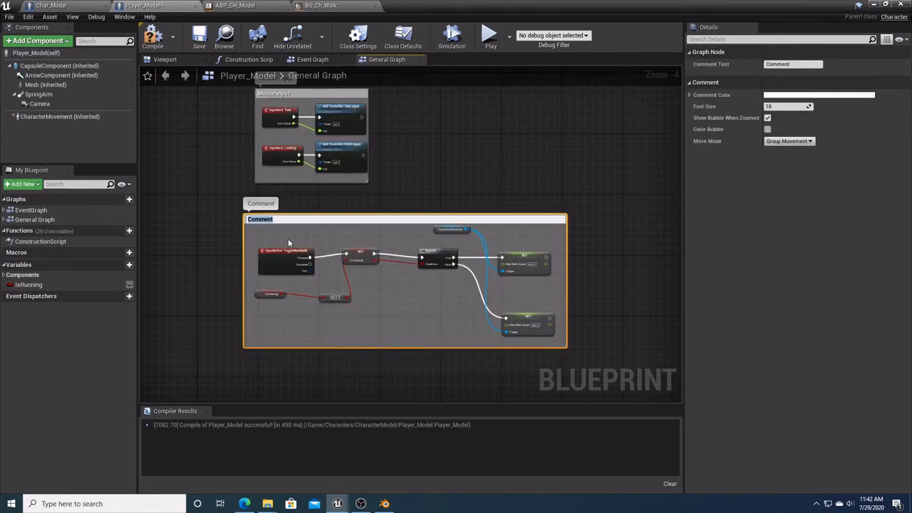
pyautogui.write('Toggle Run/Walk')
pyautogui.press('Return')
pyautogui.click(156, 39)
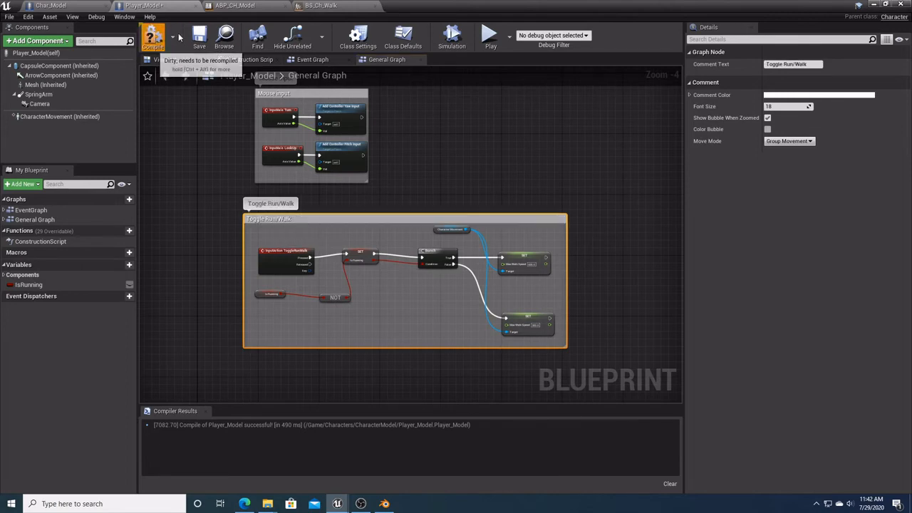
pyautogui.click(200, 37)
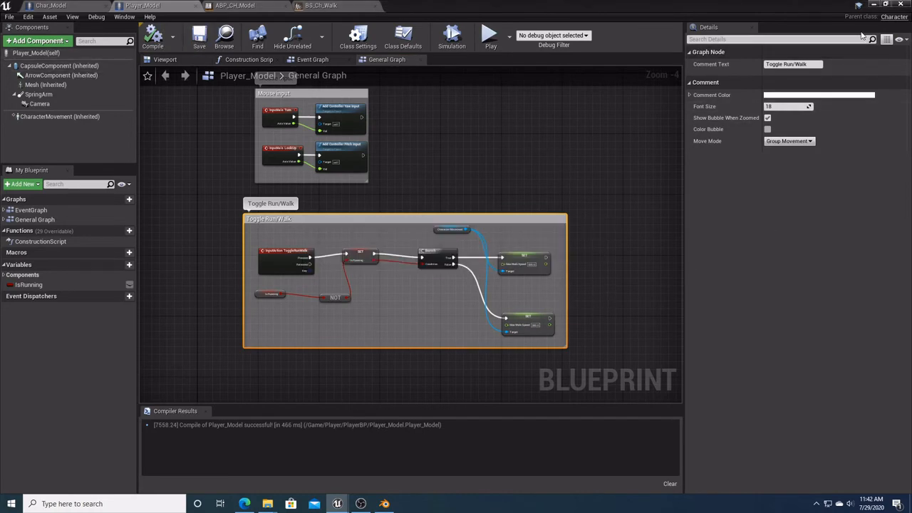
# Step: Set the level's Default Pawn Class to Player_Model in its World Settings and save the current map
pyautogui.click(873, 5)
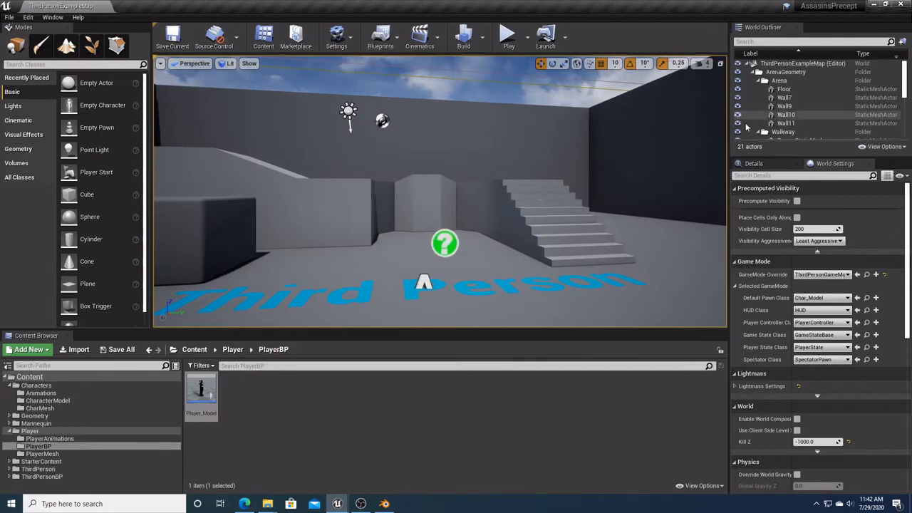
pyautogui.click(763, 166)
pyautogui.click(833, 164)
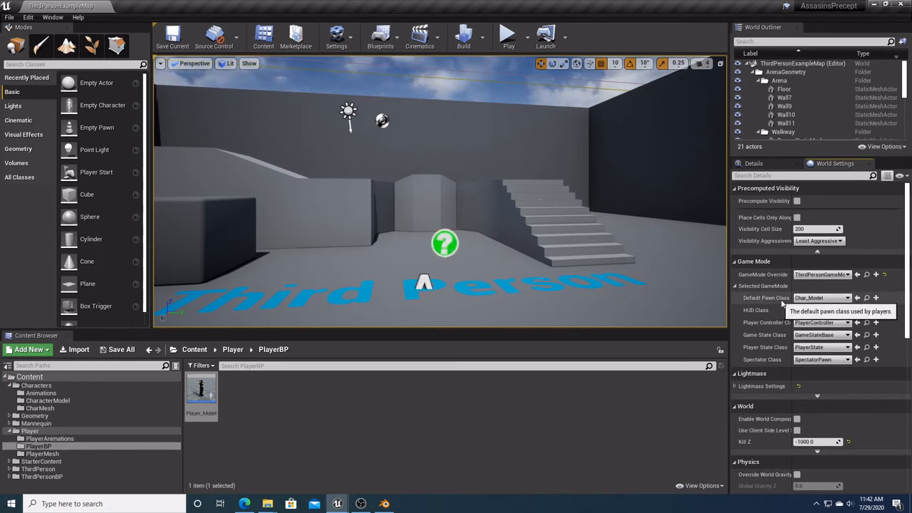
pyautogui.click(847, 298)
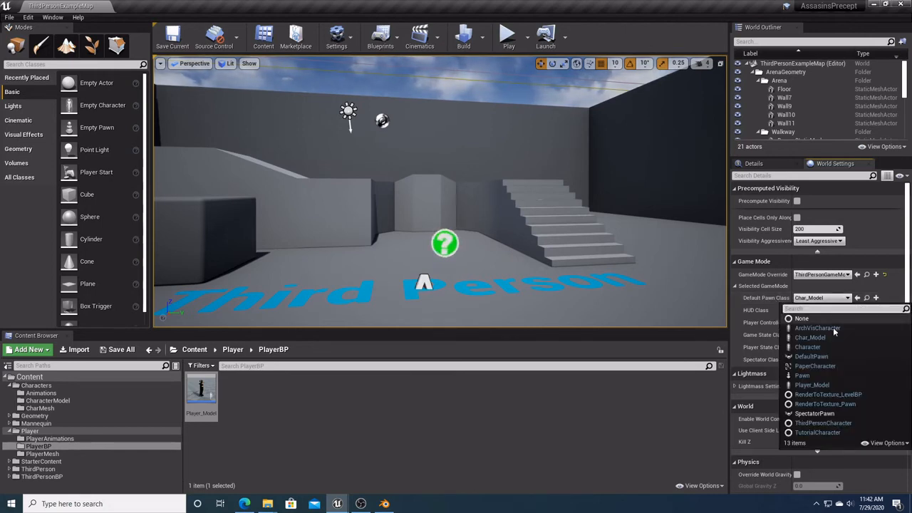
pyautogui.click(819, 384)
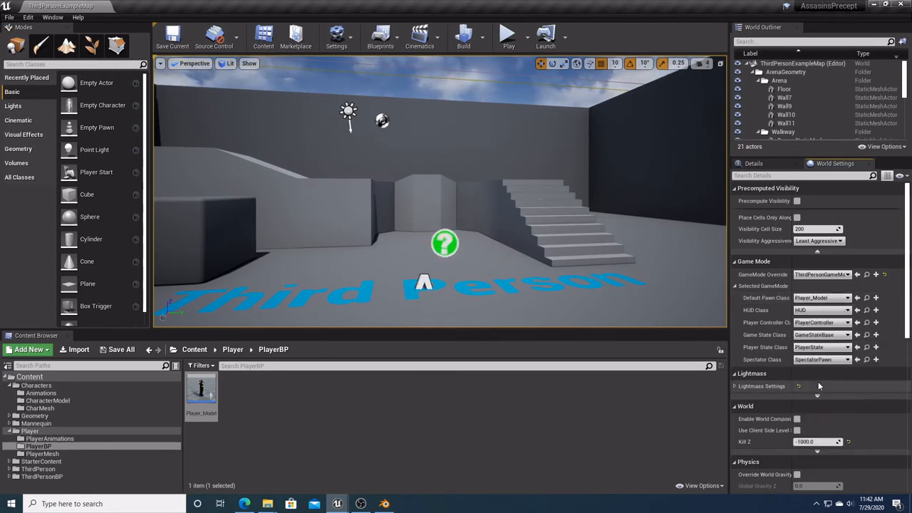
pyautogui.click(173, 39)
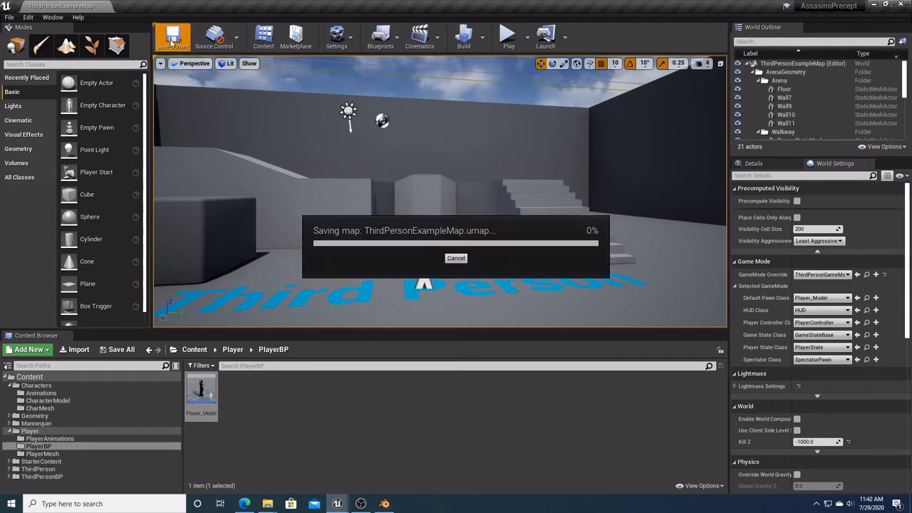
# Step: Play the level to test the Player_Model character's movement, and end the play session
pyautogui.click(508, 34)
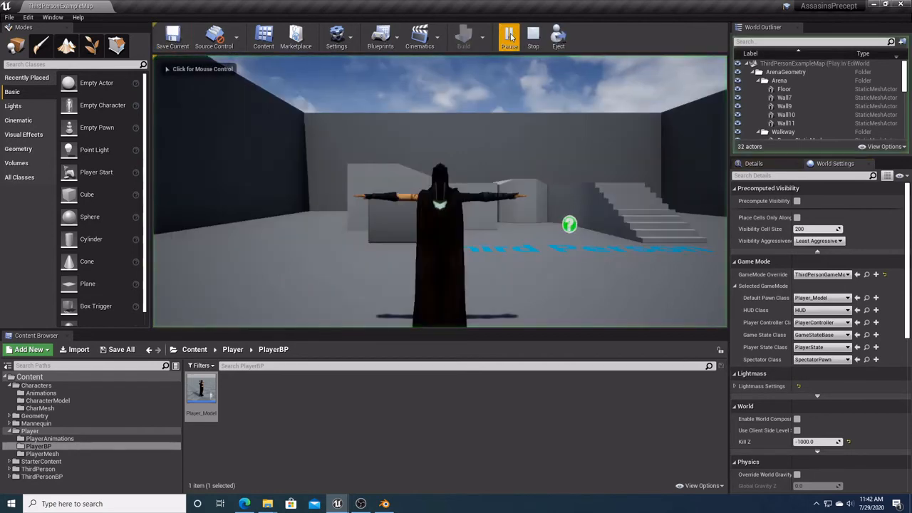
pyautogui.click(475, 252)
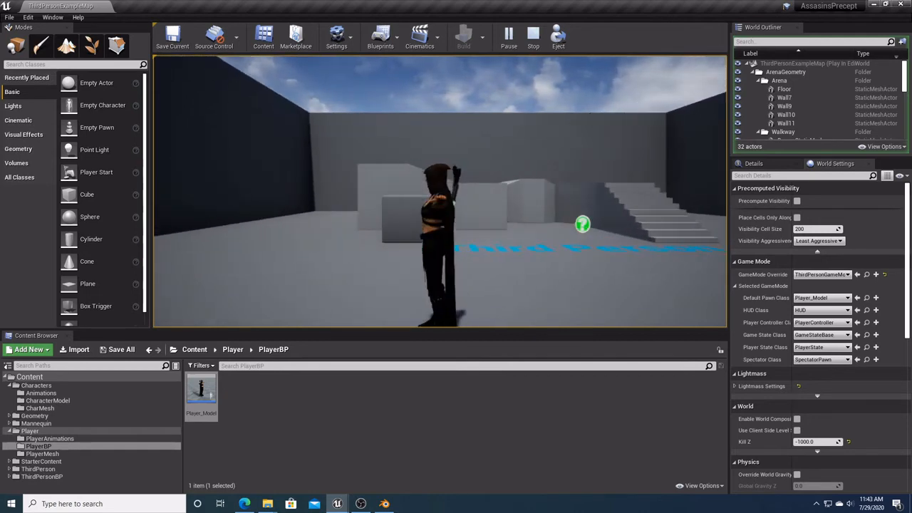
pyautogui.press('Escape')
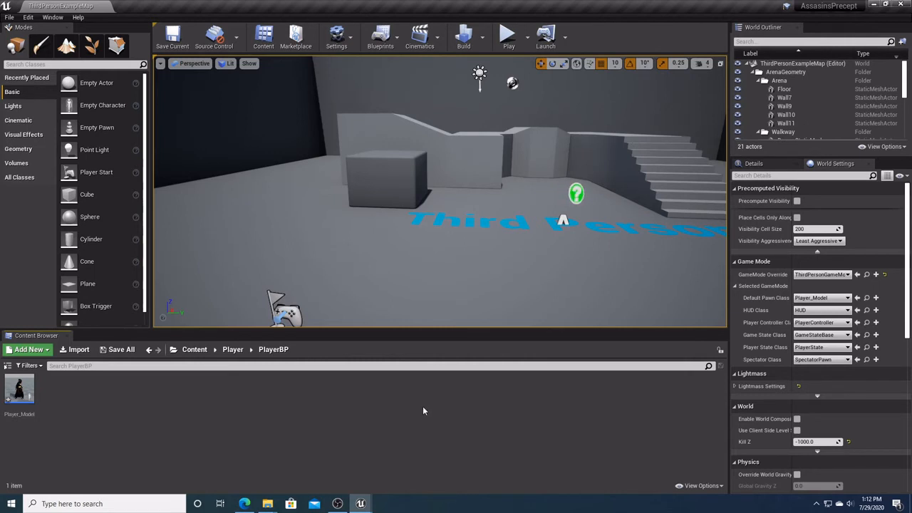
# Step: Create a Blend Space for ArissaRootBone_Skeleton in the Player/PlayerAnimations folder and name it Player_Walk_BS
pyautogui.click(234, 350)
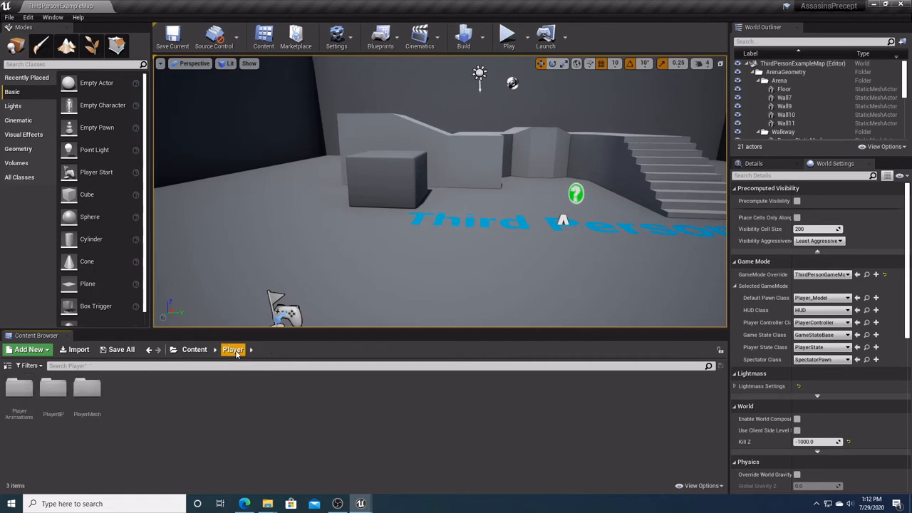
pyautogui.doubleClick(19, 388)
pyautogui.rightClick(259, 403)
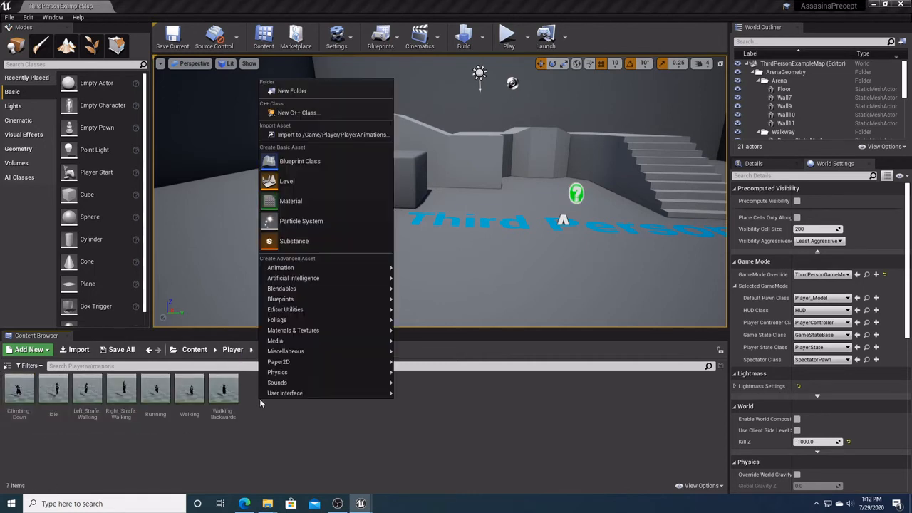
pyautogui.moveTo(370, 270)
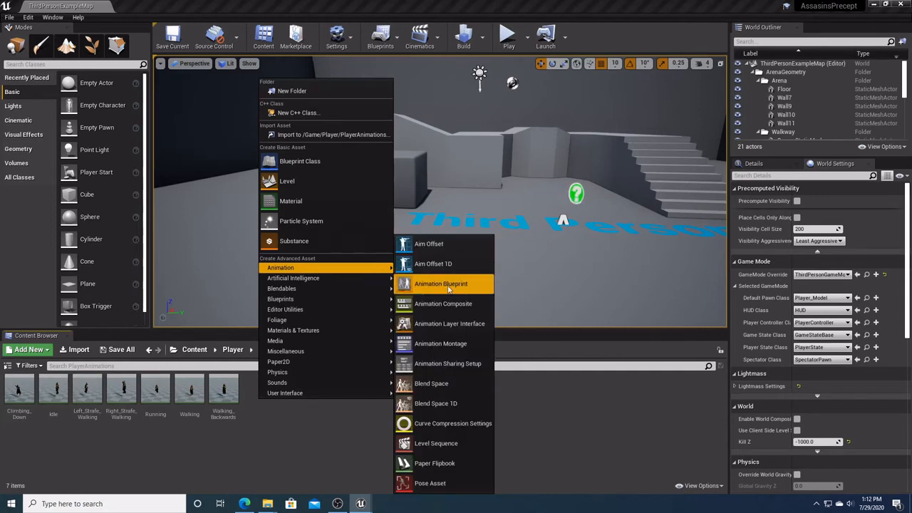
pyautogui.click(451, 387)
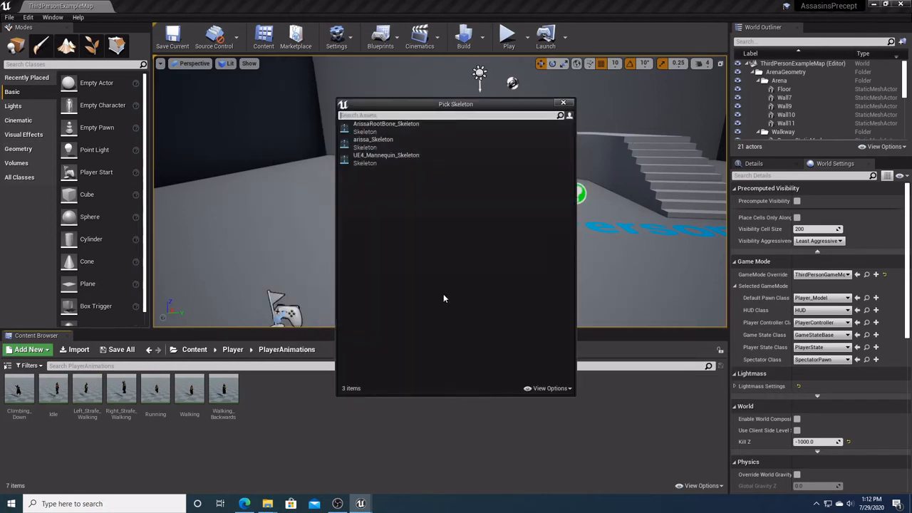
pyautogui.click(433, 129)
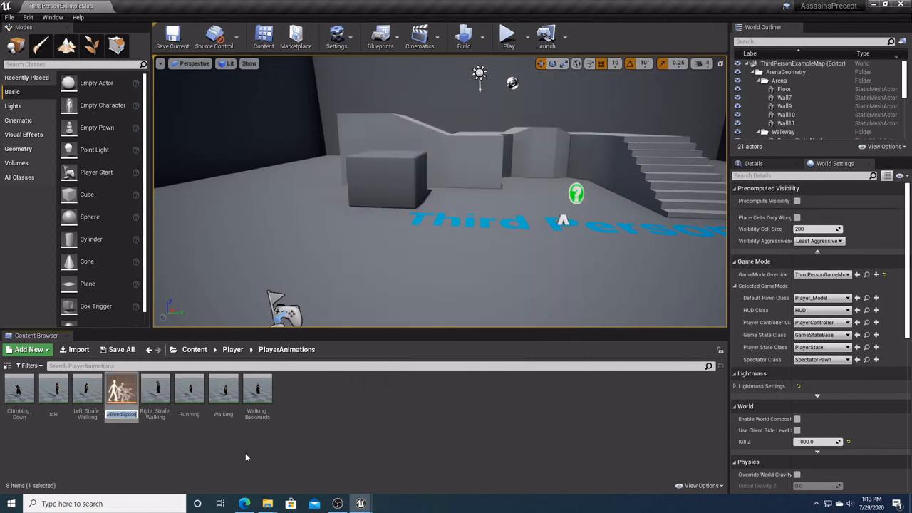
pyautogui.write('Player')
pyautogui.write('_Walk')
pyautogui.write('_BS')
pyautogui.press('Return')
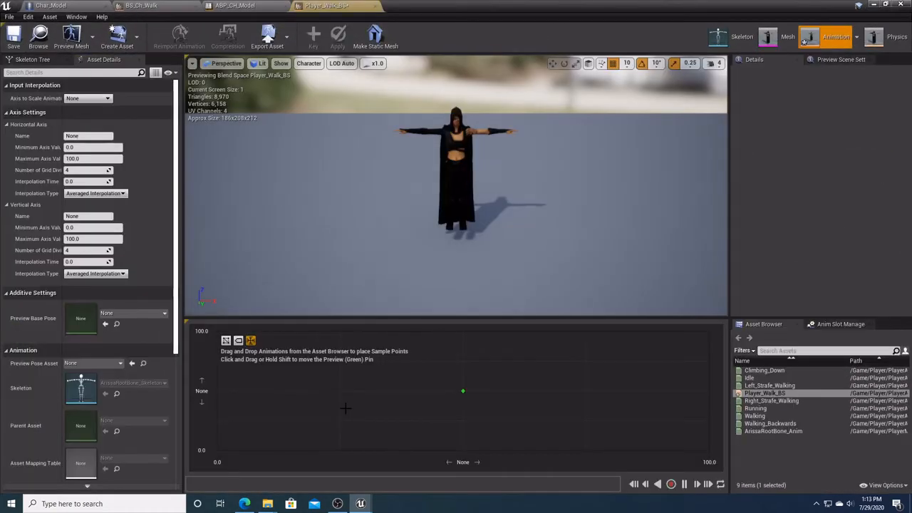
# Step: Name the Player_Walk_BS horizontal axis Lat_Speed and the vertical axis For_Speed, each ranging from -600 to 600
pyautogui.moveTo(168, 8); pyautogui.dragTo(243, 8)
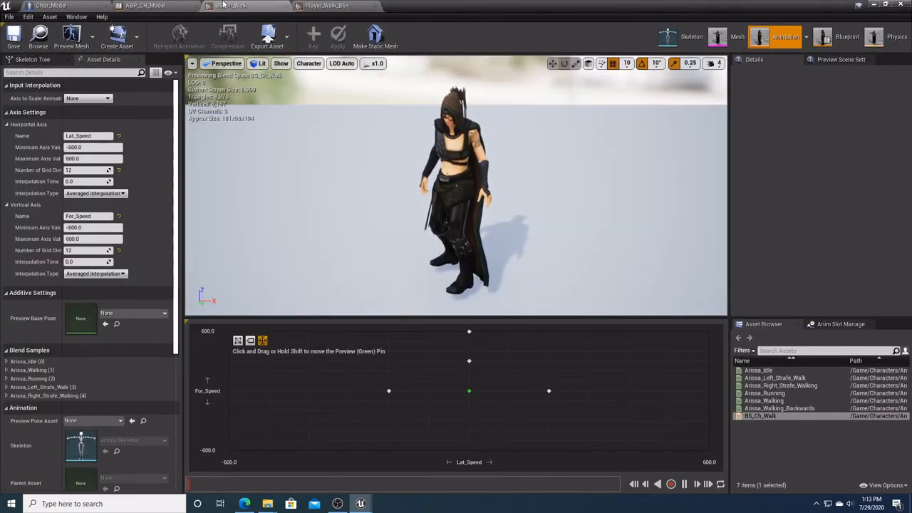
pyautogui.click(332, 5)
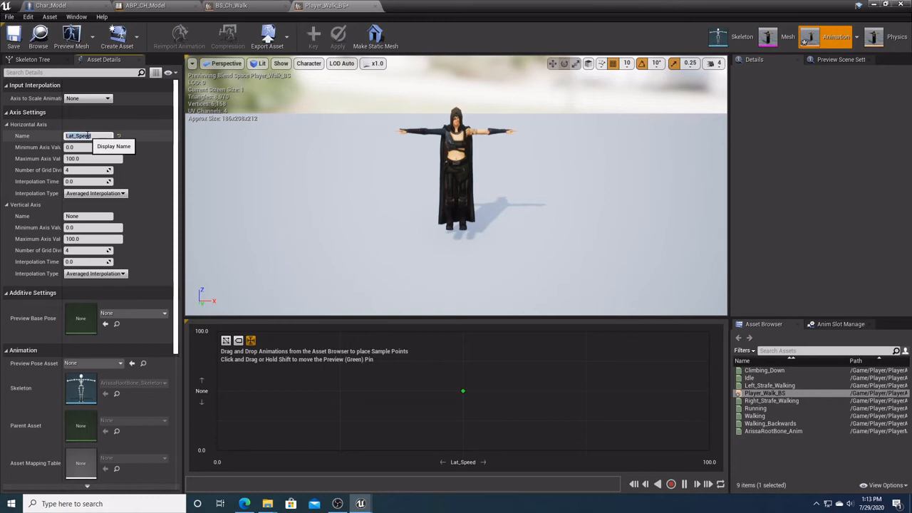
pyautogui.click(80, 148)
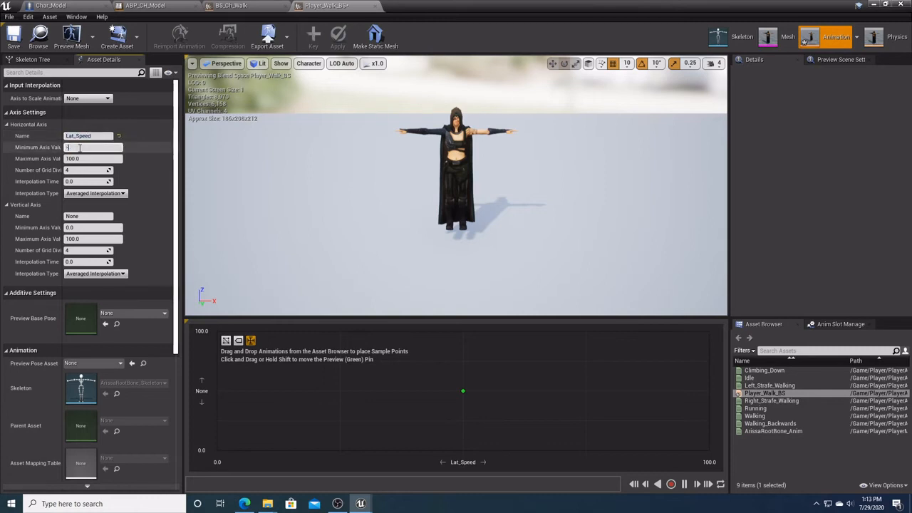
pyautogui.press('Tab')
pyautogui.click(90, 216)
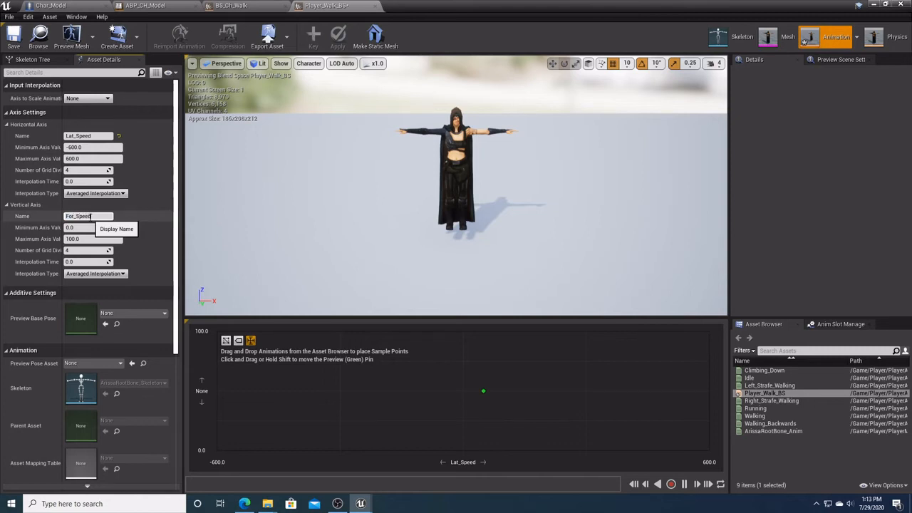
pyautogui.click(82, 227)
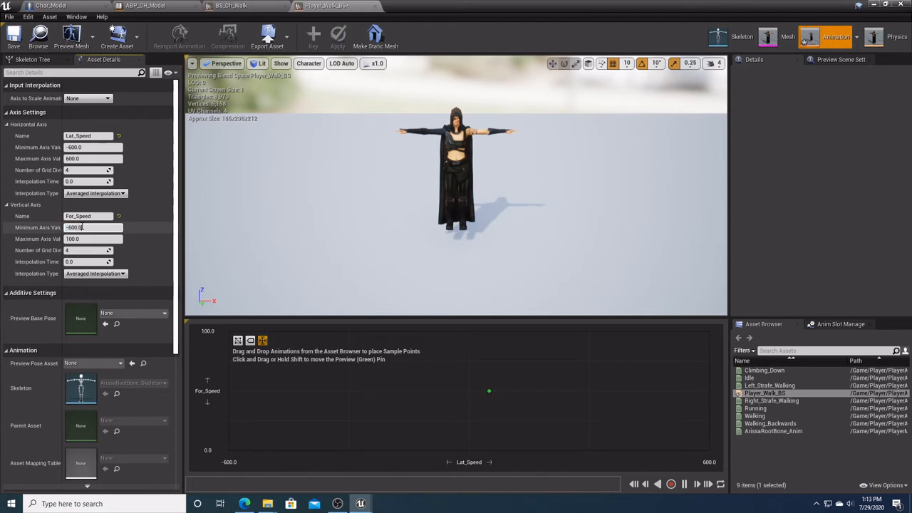
pyautogui.press('Tab')
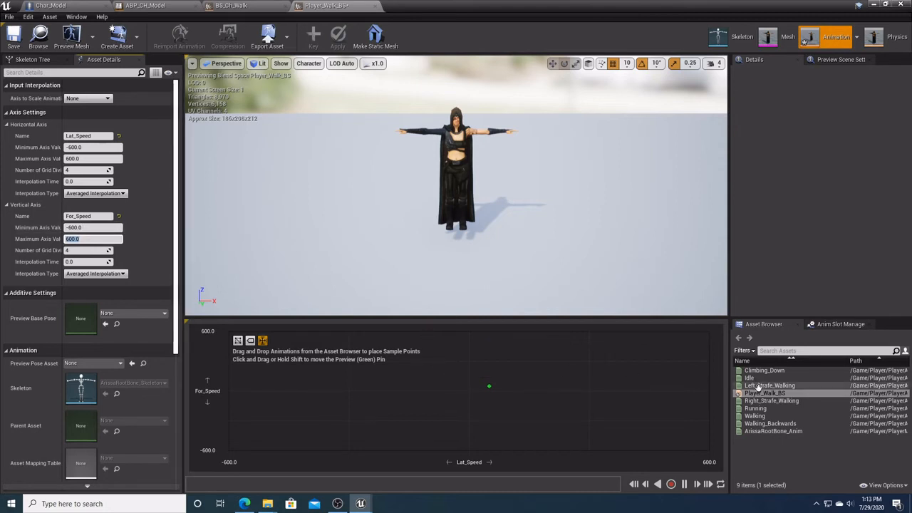
# Step: Place Idle at the blend space's origin, Walking at For_Speed 300 and Running at For_Speed 600 with zero Lat_Speed, and save the asset
pyautogui.moveTo(760, 380); pyautogui.dragTo(468, 391)
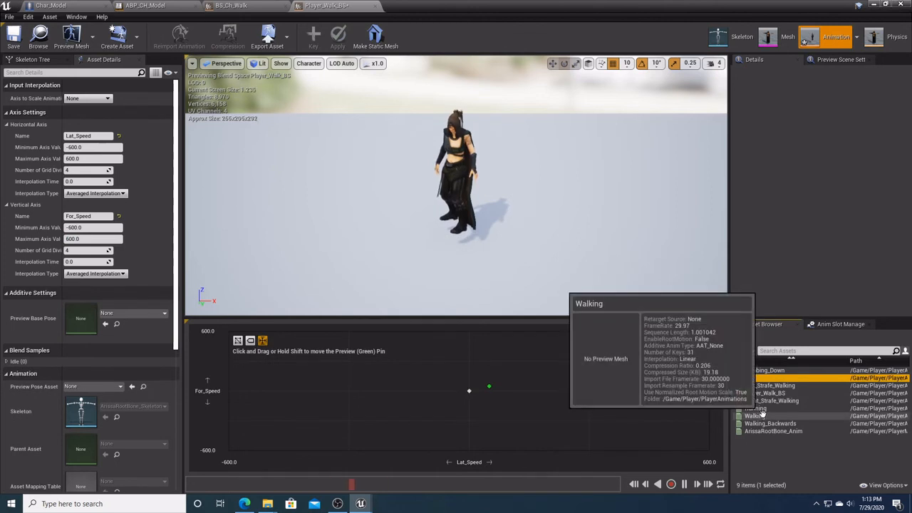
pyautogui.moveTo(755, 416); pyautogui.dragTo(470, 370)
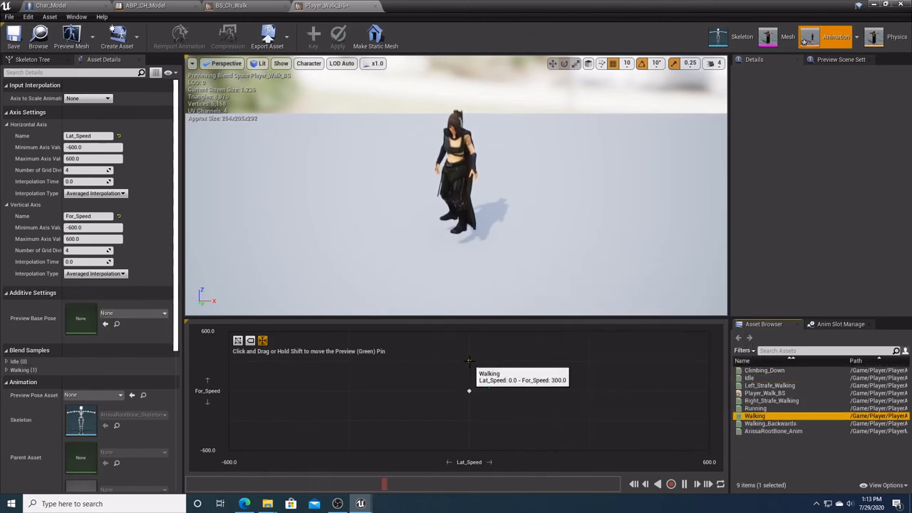
pyautogui.moveTo(759, 411); pyautogui.dragTo(470, 332)
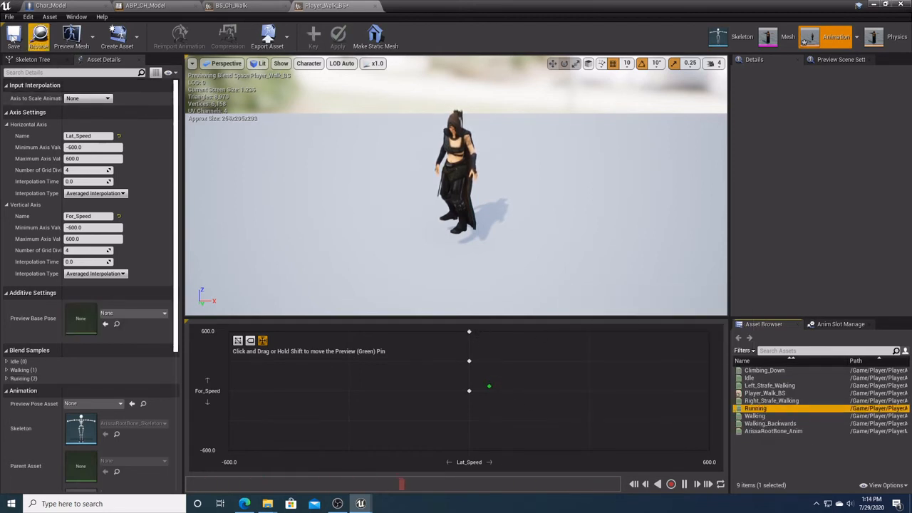
pyautogui.click(12, 34)
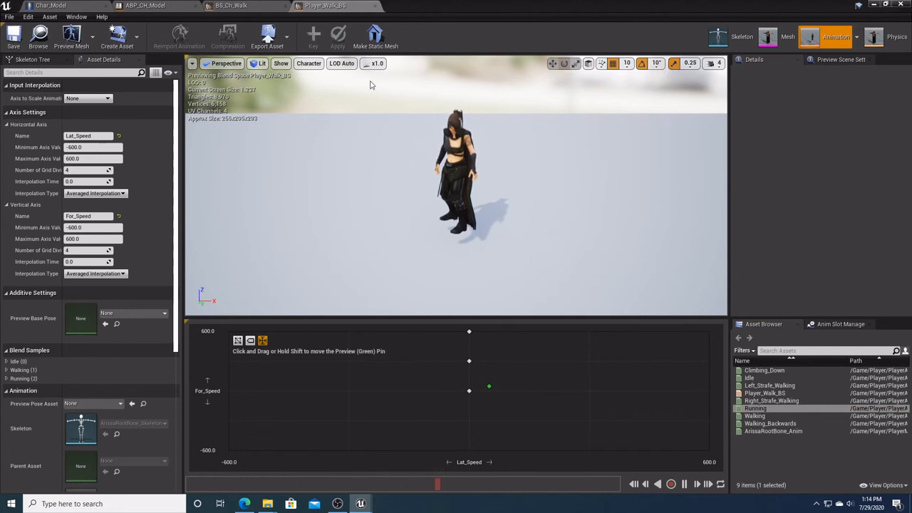
pyautogui.click(237, 5)
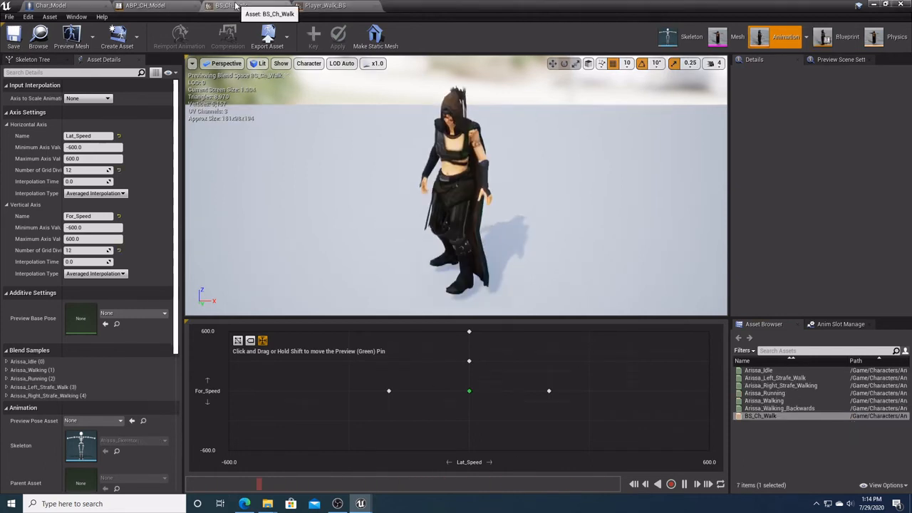
pyautogui.click(325, 5)
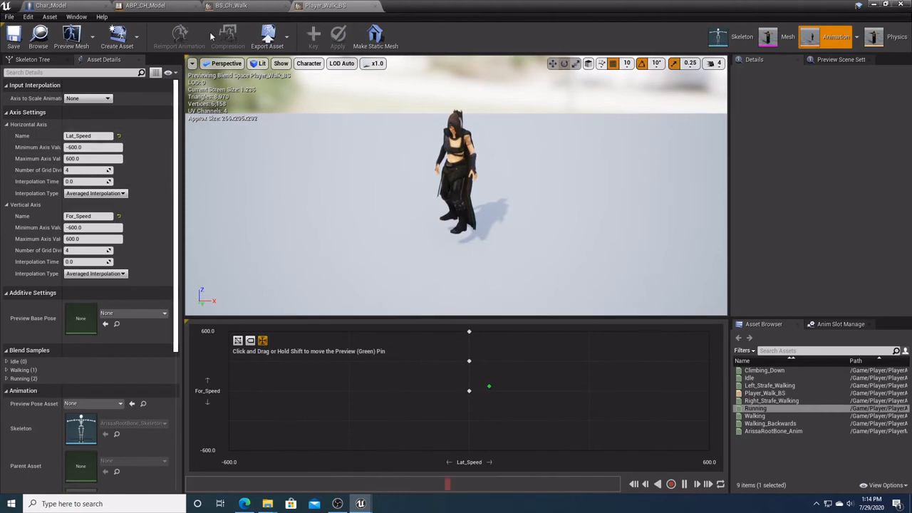
# Step: Create an AnimInstance-based Animation Blueprint for ArissaRootBone_Skeleton in the PlayerAnimations folder and name it Player_ABP
pyautogui.click(874, 5)
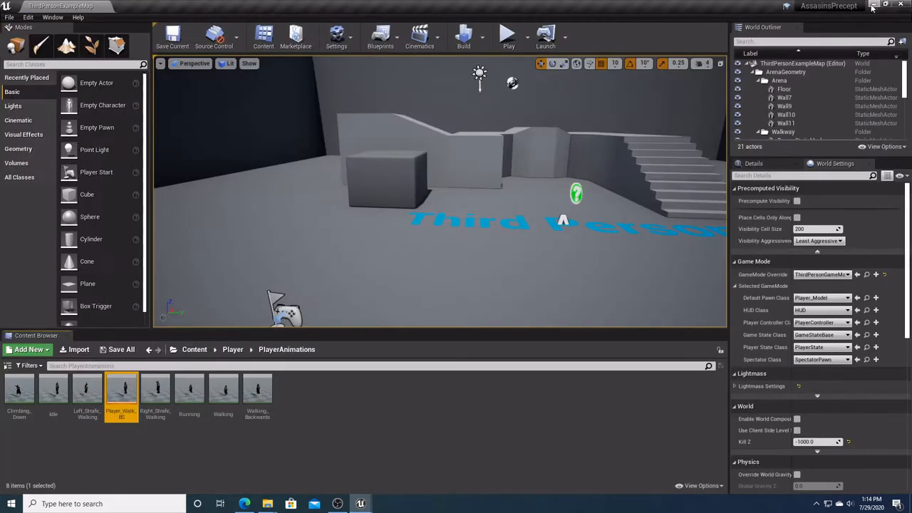
pyautogui.rightClick(310, 419)
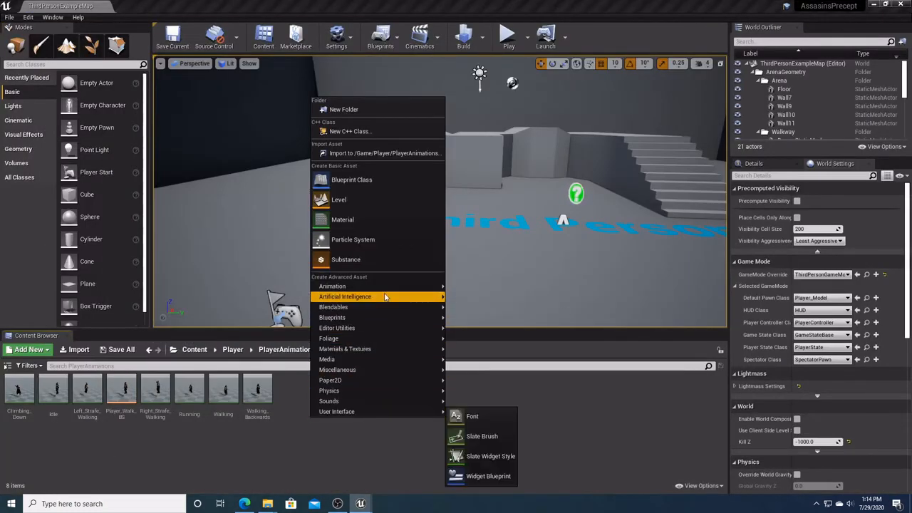
pyautogui.moveTo(396, 288)
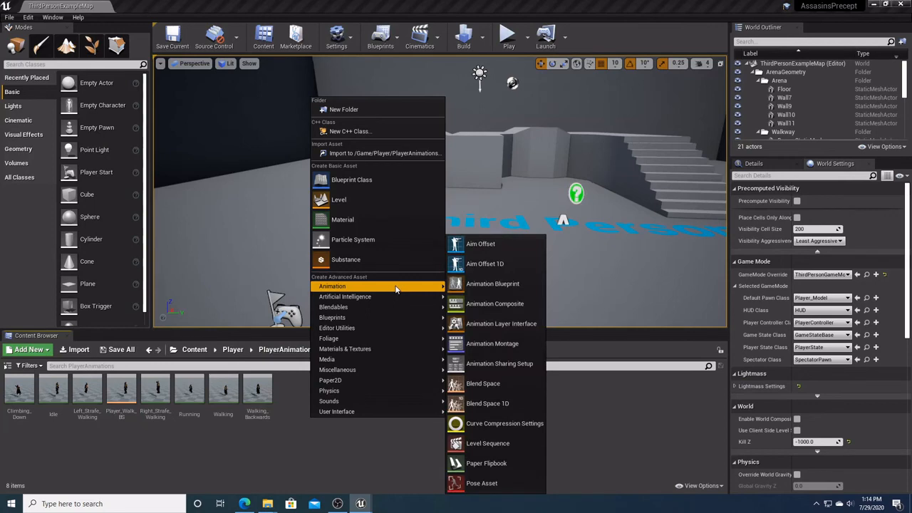
pyautogui.click(499, 286)
pyautogui.click(396, 121)
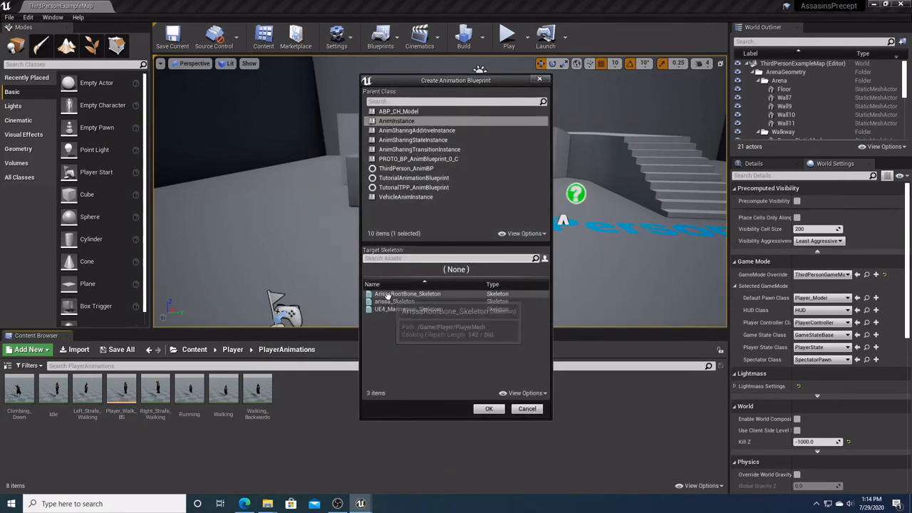
pyautogui.click(416, 294)
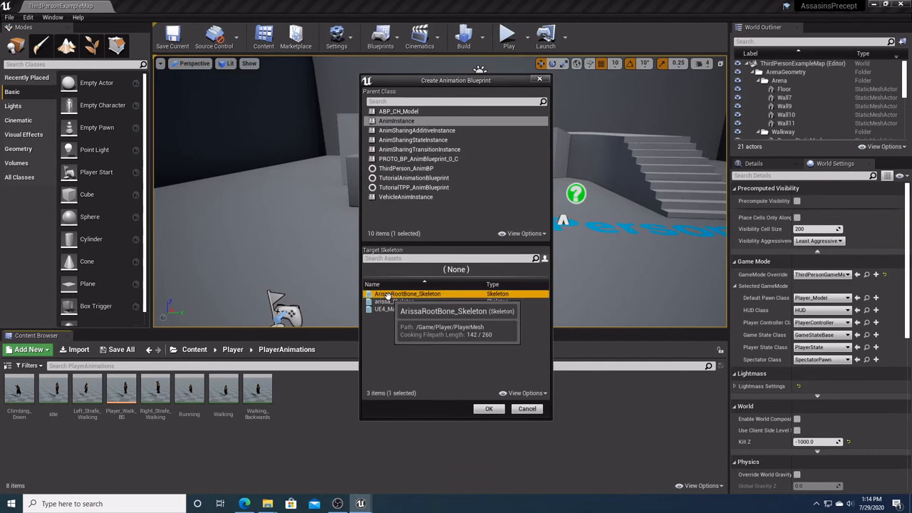
pyautogui.click(488, 409)
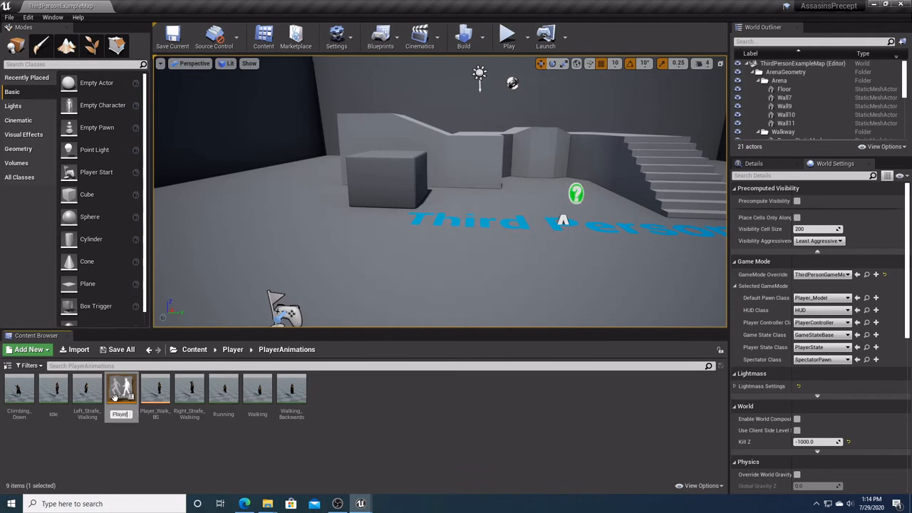
pyautogui.write('Player_ABP')
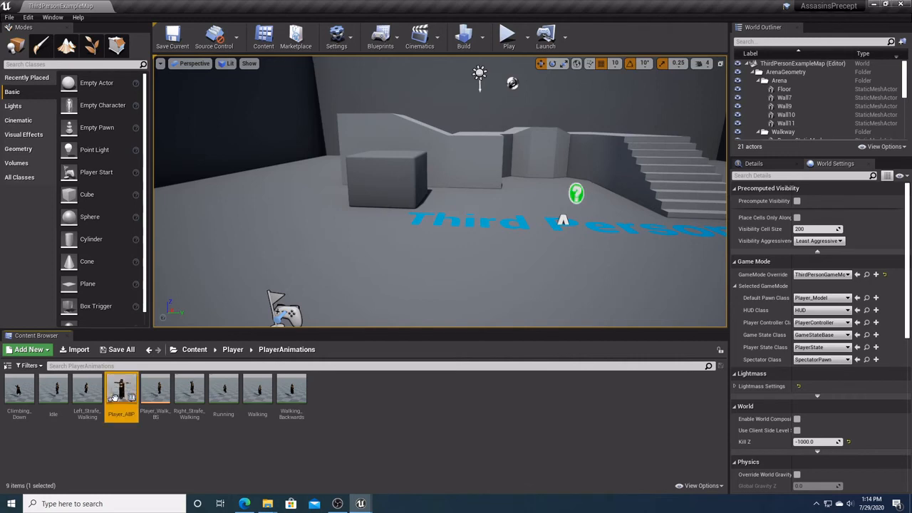
# Step: Open Player_ABP, add the Player_Walk_BS blend space to its AnimGraph and connect it to the Output Pose result
pyautogui.doubleClick(114, 397)
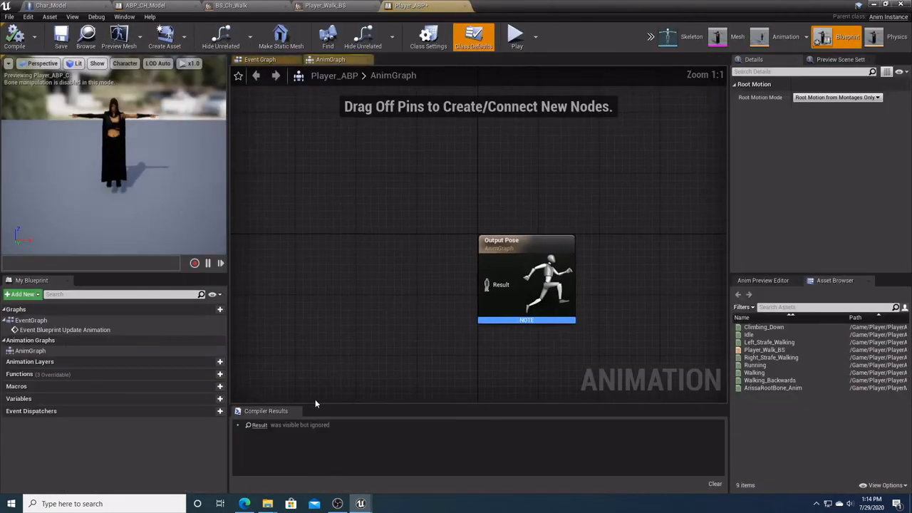
pyautogui.moveTo(434, 290); pyautogui.dragTo(472, 277, button='right')
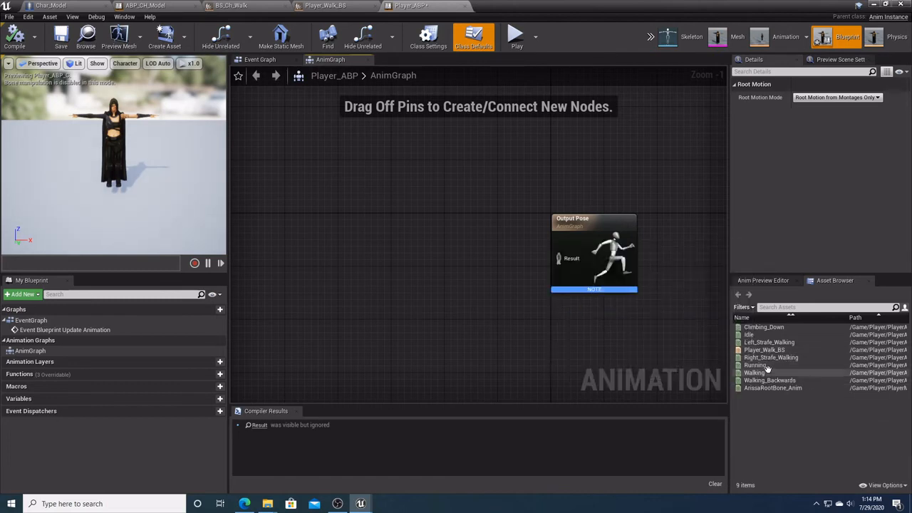
pyautogui.moveTo(762, 350); pyautogui.dragTo(359, 227)
pyautogui.moveTo(424, 253); pyautogui.dragTo(559, 258)
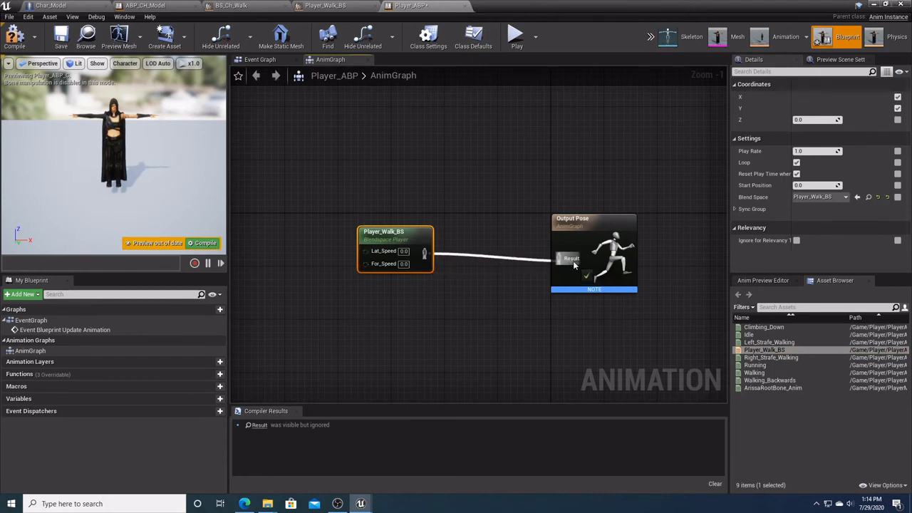
# Step: Promote the Lat_Speed and For_Speed inputs of the Player_Walk_BS node to variables and place the second variable node below the first
pyautogui.rightClick(380, 252)
pyautogui.click(399, 262)
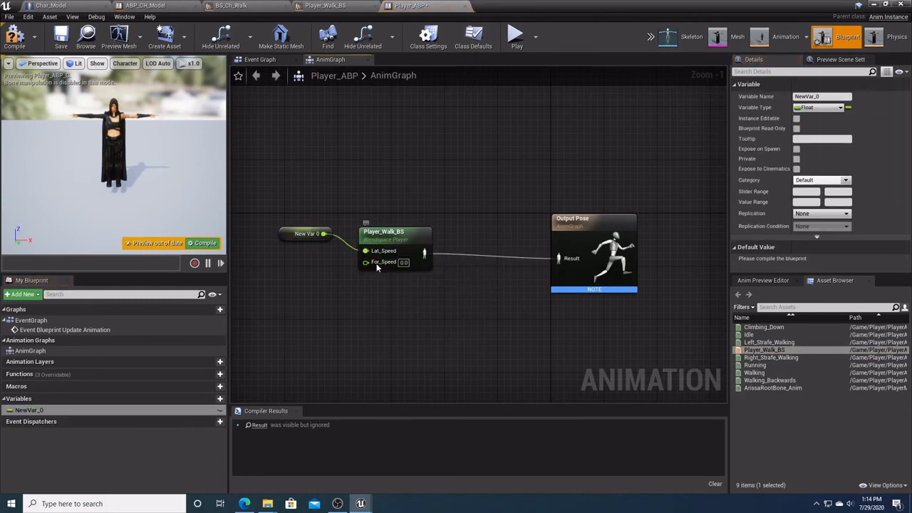
pyautogui.rightClick(376, 263)
pyautogui.click(396, 278)
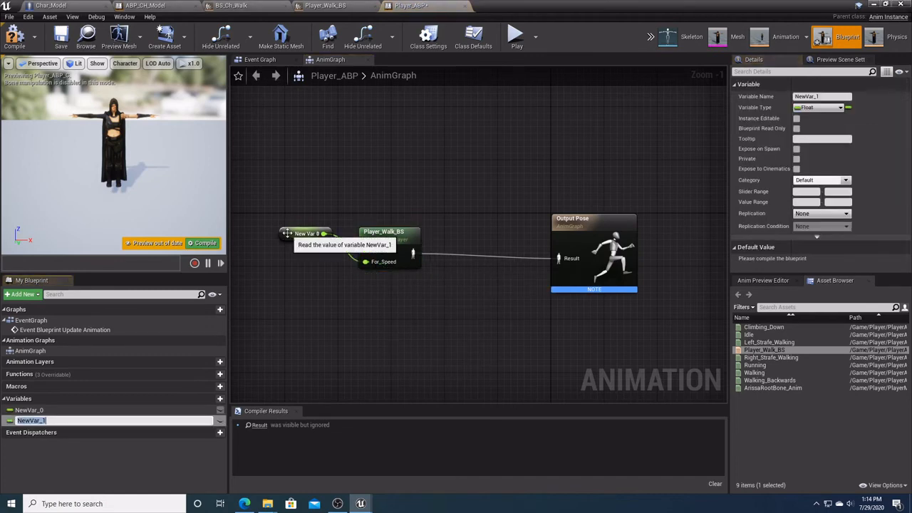
pyautogui.moveTo(286, 233); pyautogui.dragTo(287, 267)
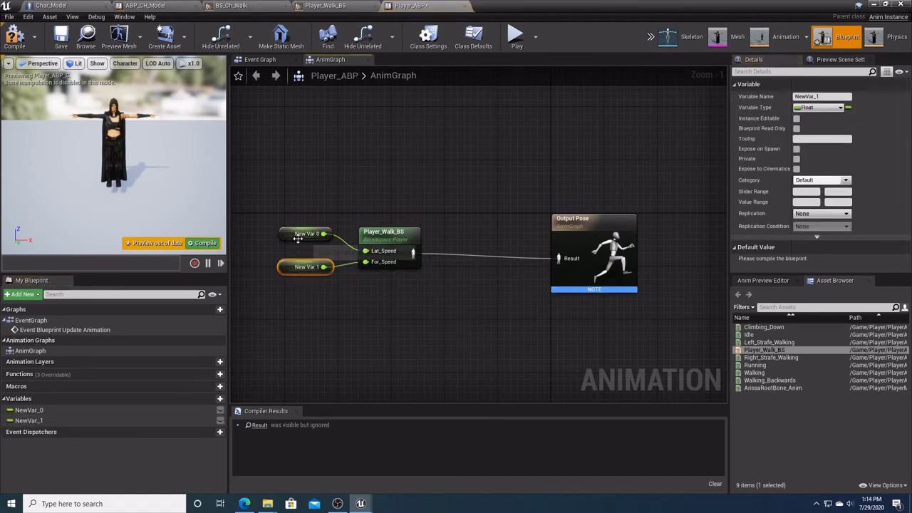
# Step: Rename the variable feeding the first blend space input Lat_Speed and the one feeding the second input For_Speed
pyautogui.click(298, 236)
pyautogui.click(69, 408)
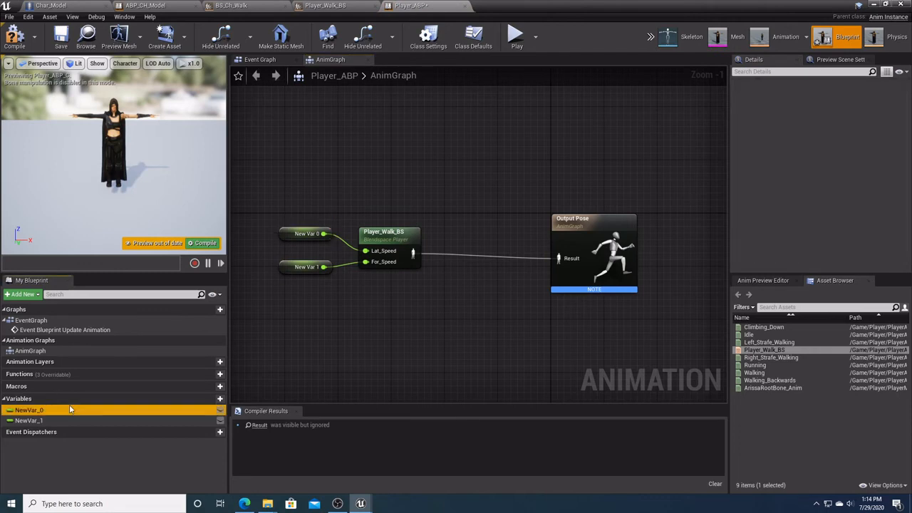
pyautogui.click(819, 97)
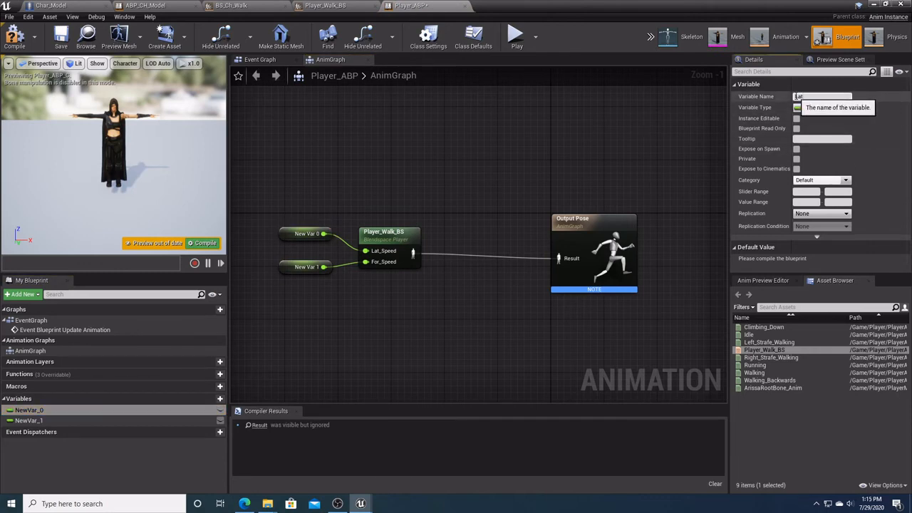
pyautogui.press('Return')
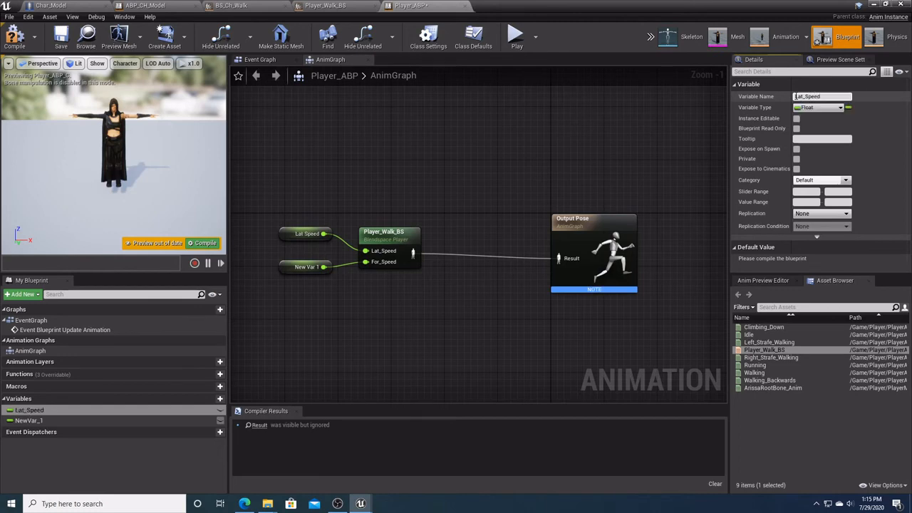
pyautogui.click(302, 268)
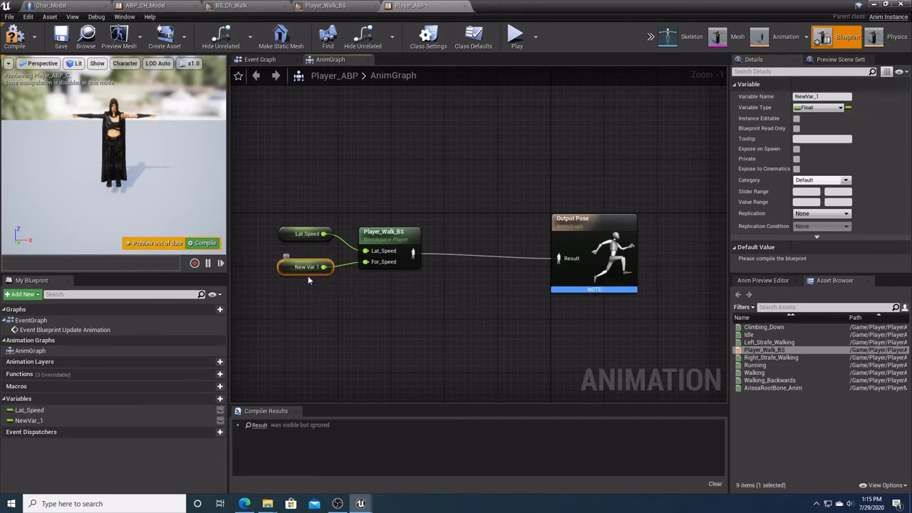
pyautogui.click(819, 96)
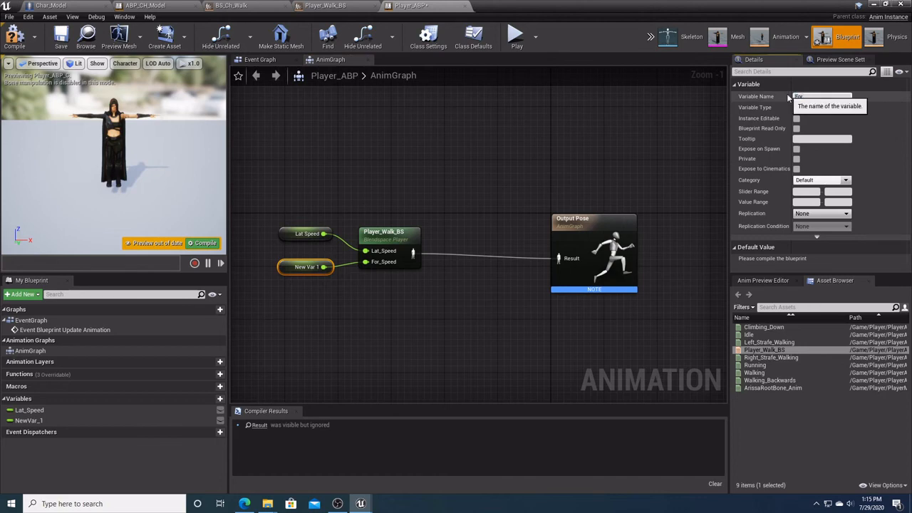
pyautogui.write('For_Speed')
pyautogui.press('Return')
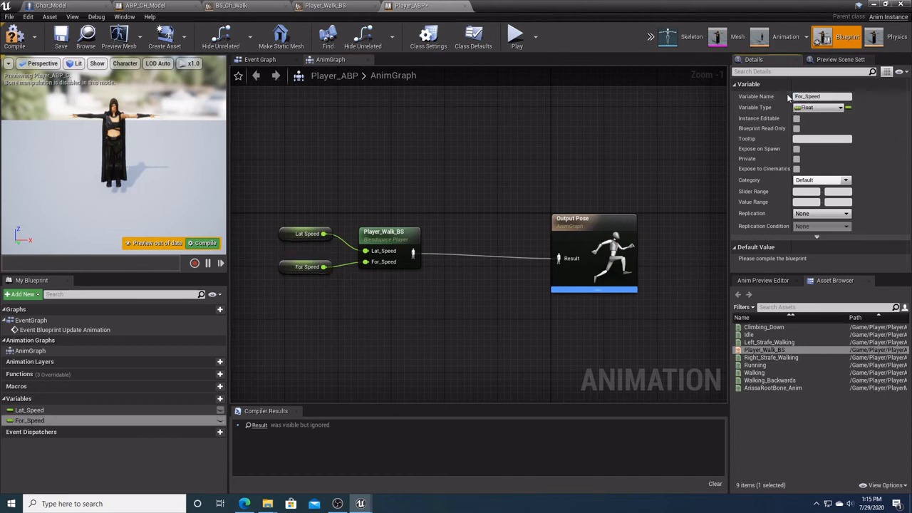
# Step: Compile and save the Player_ABP animation blueprint
pyautogui.click(260, 60)
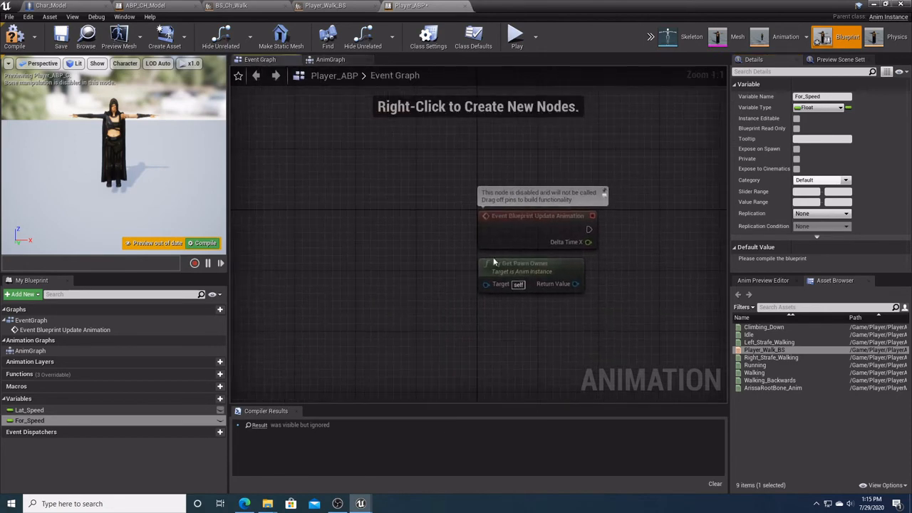
pyautogui.click(330, 60)
pyautogui.click(14, 37)
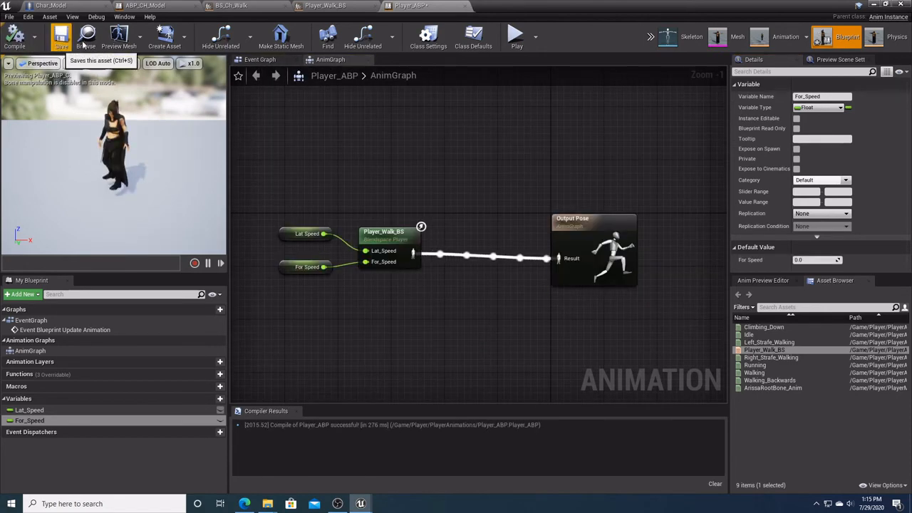
pyautogui.click(63, 39)
# Step: Open Player_ABP's Event Graph and add an Event Blueprint Begin Play node above the Event Blueprint Update Animation node
pyautogui.click(327, 6)
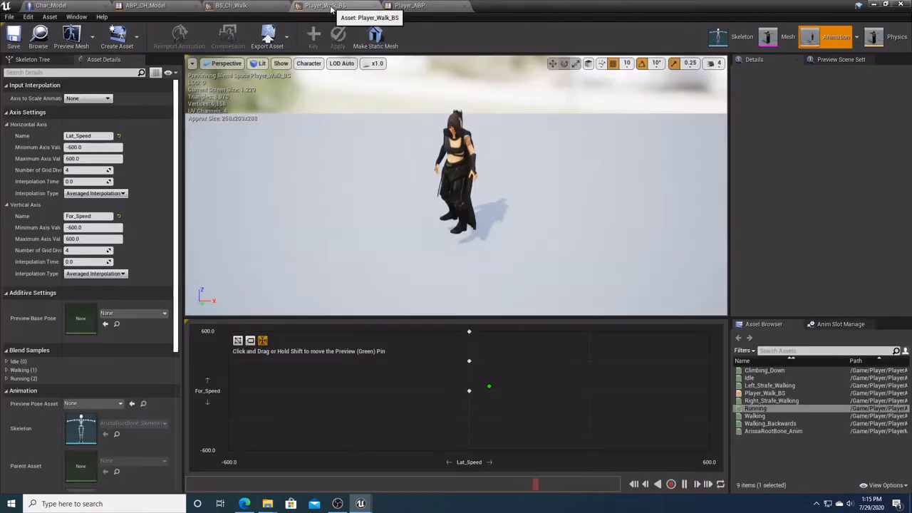
pyautogui.click(409, 6)
pyautogui.click(261, 60)
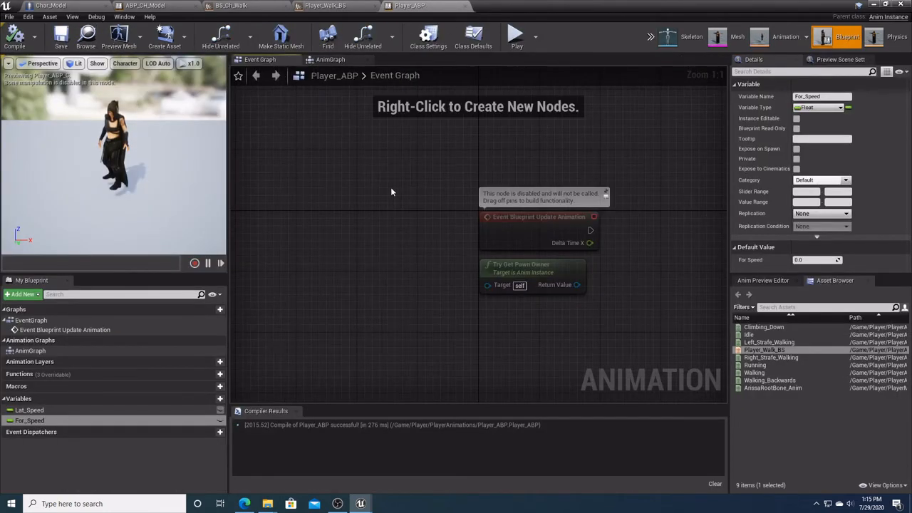
pyautogui.scroll(-1, 406, 223)
pyautogui.moveTo(405, 224); pyautogui.dragTo(284, 285, button='right')
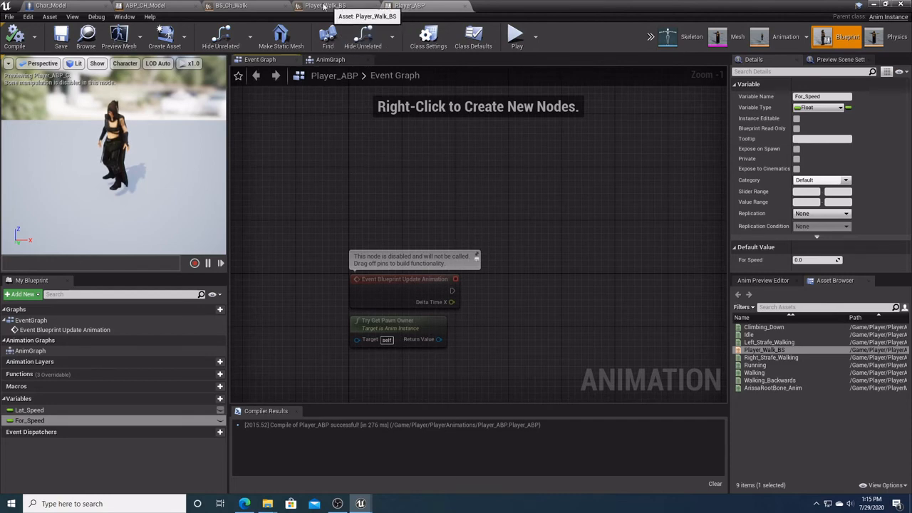
pyautogui.rightClick(348, 169)
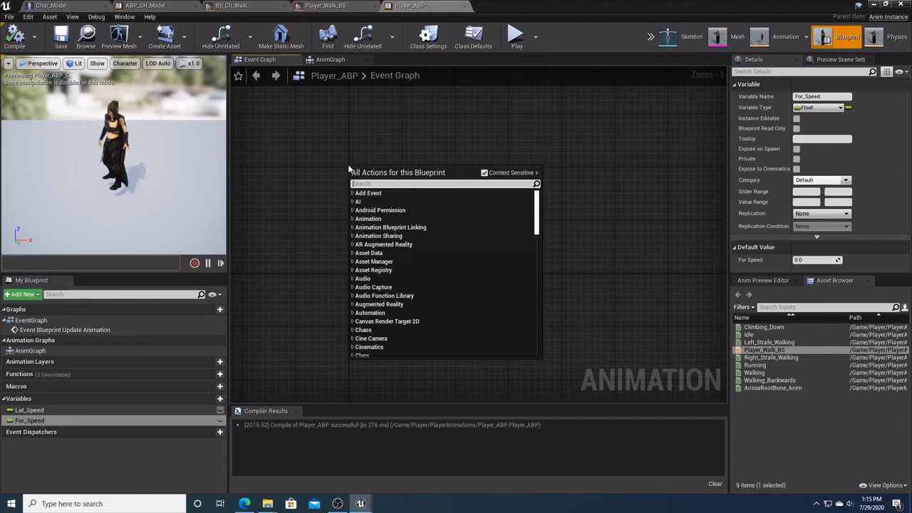
pyautogui.write('begio')
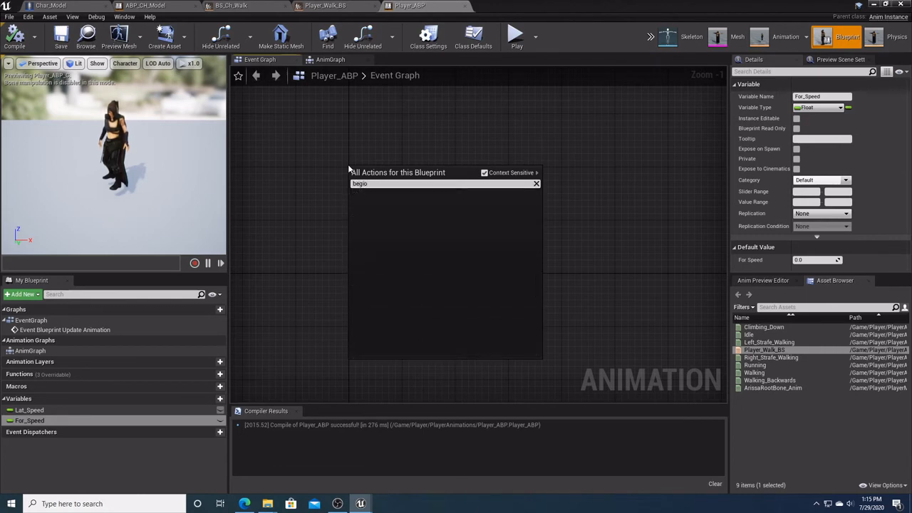
pyautogui.press('BackSpace')
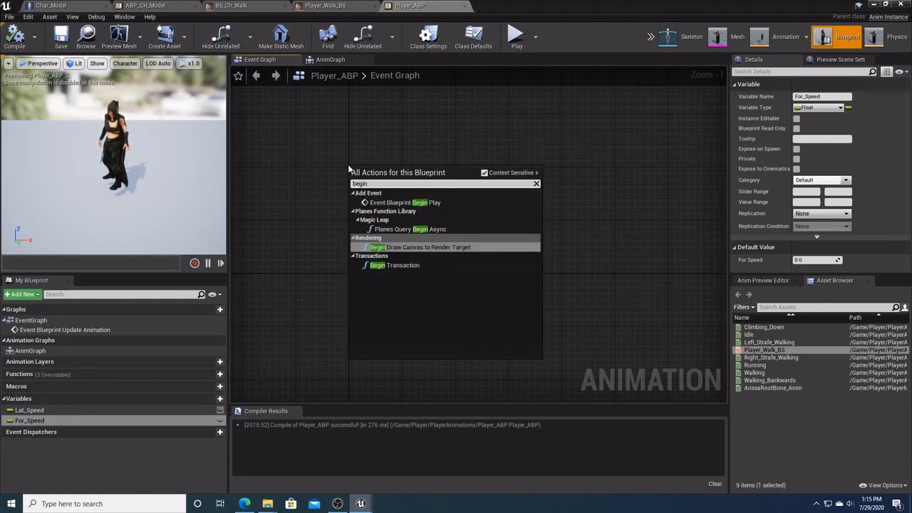
pyautogui.click(393, 202)
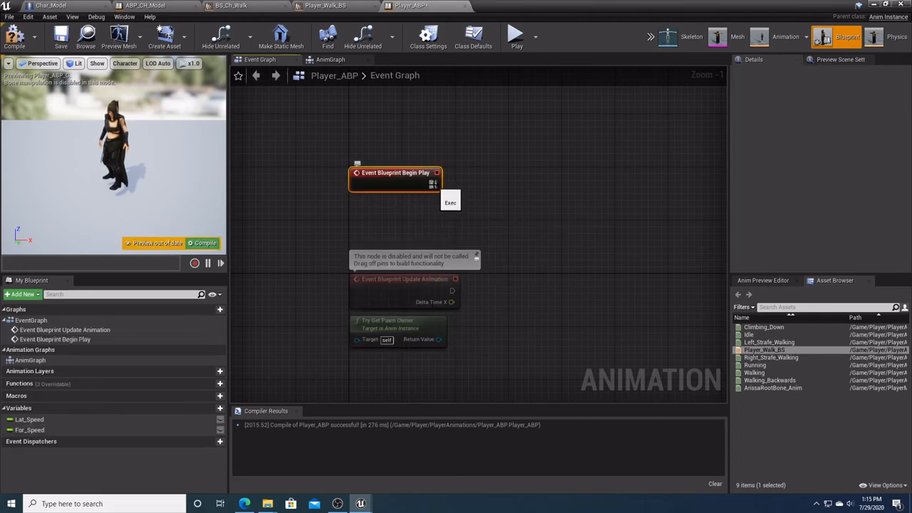
# Step: Add a Cast To Character node driven by the Event Blueprint Begin Play execution output
pyautogui.click(139, 5)
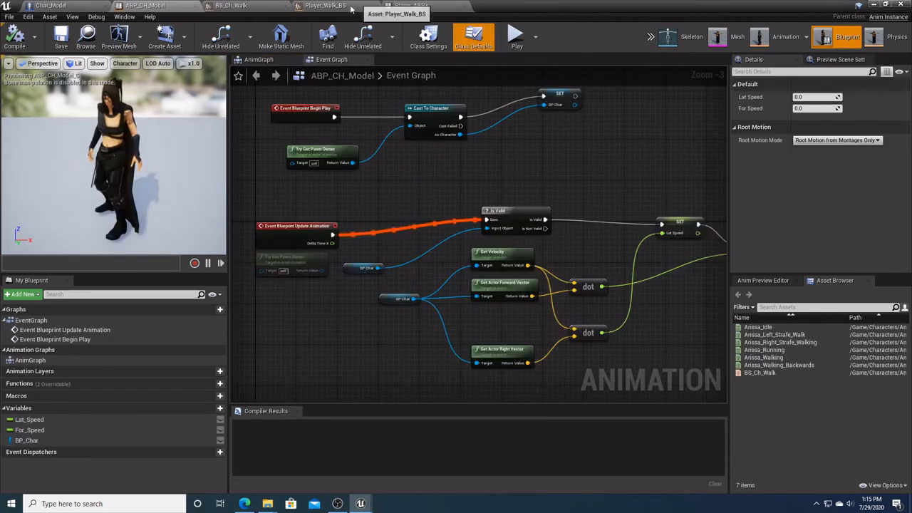
pyautogui.click(411, 5)
pyautogui.moveTo(432, 183); pyautogui.dragTo(521, 162)
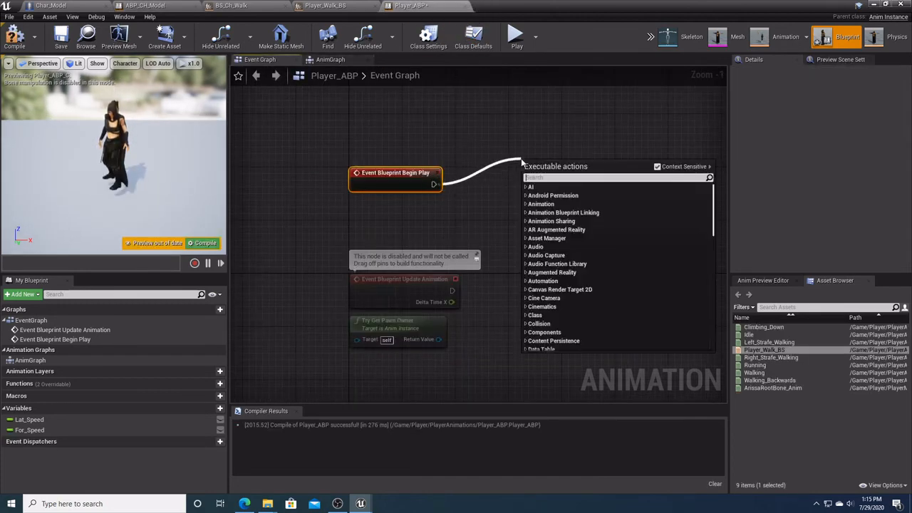
pyautogui.write('cast')
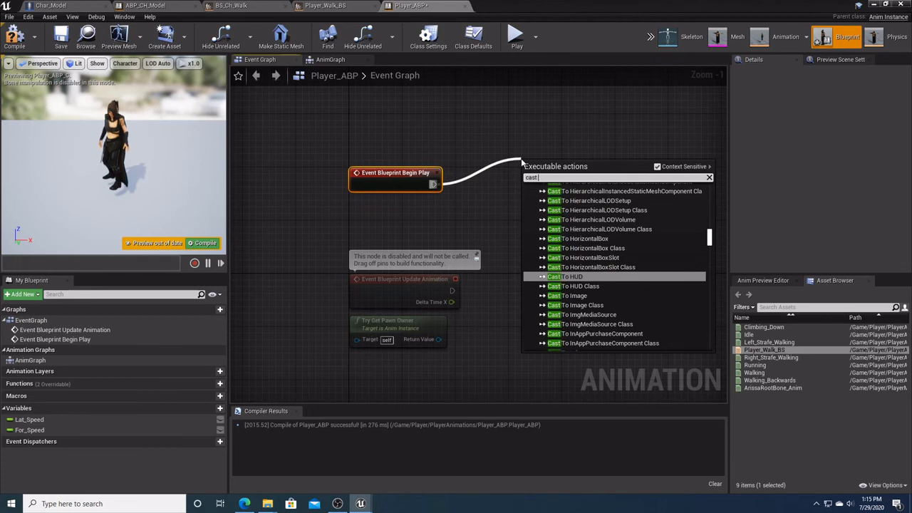
pyautogui.write(' to cha')
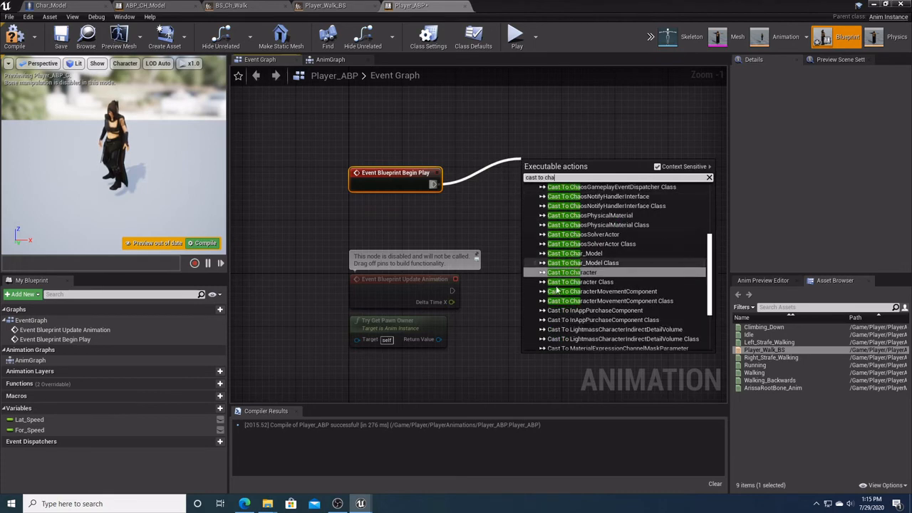
pyautogui.click(597, 273)
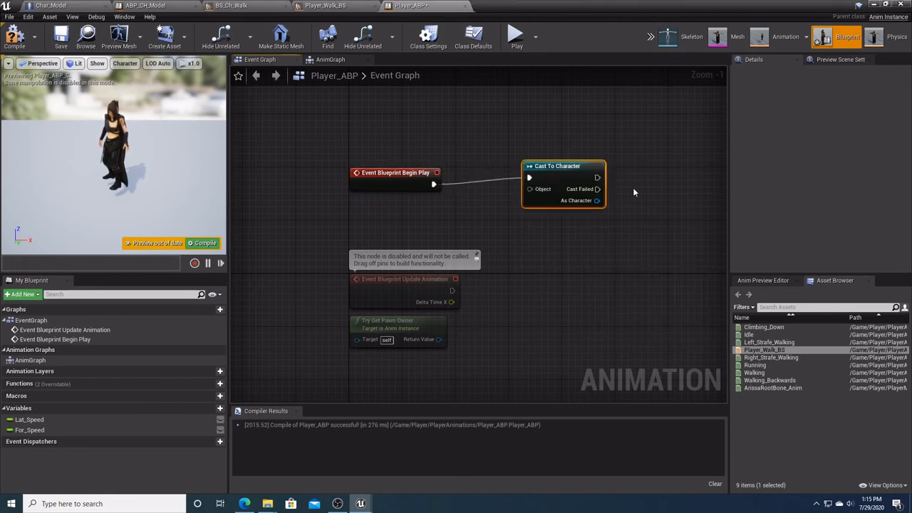
# Step: Promote the As Character output of the Cast To Character node to a variable named Player_BP
pyautogui.scroll(-1, 633, 200)
pyautogui.moveTo(632, 200); pyautogui.dragTo(514, 203, button='right')
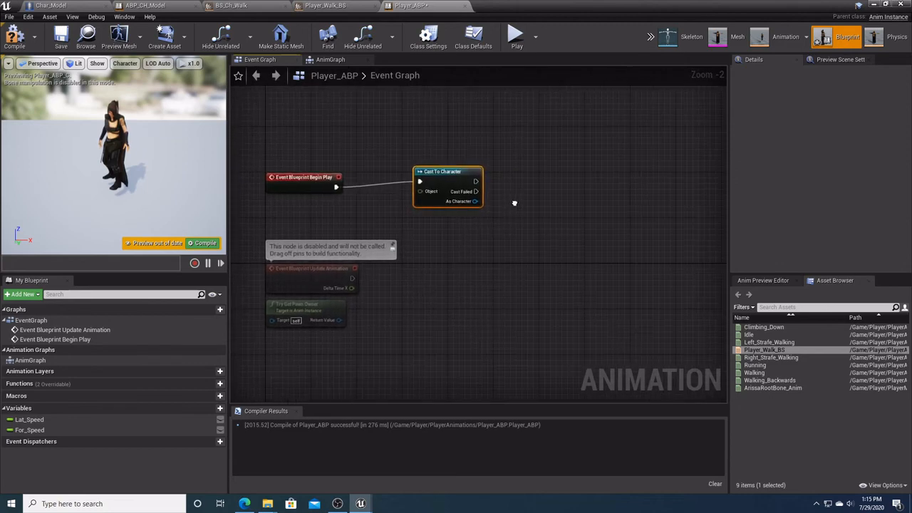
pyautogui.rightClick(475, 202)
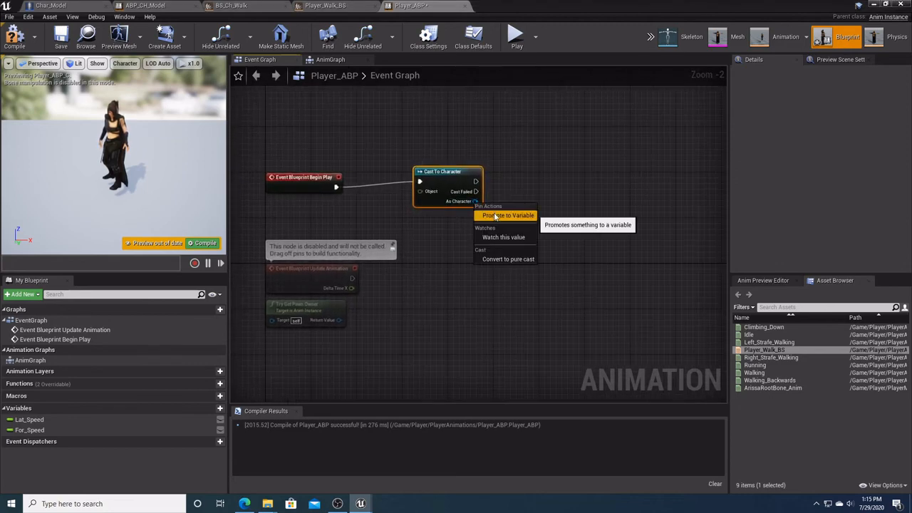
pyautogui.click(508, 215)
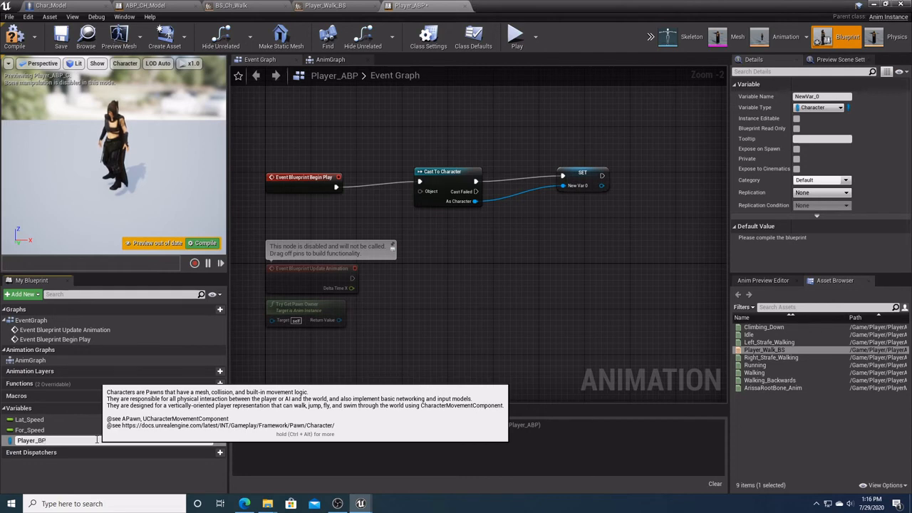
pyautogui.press('Return')
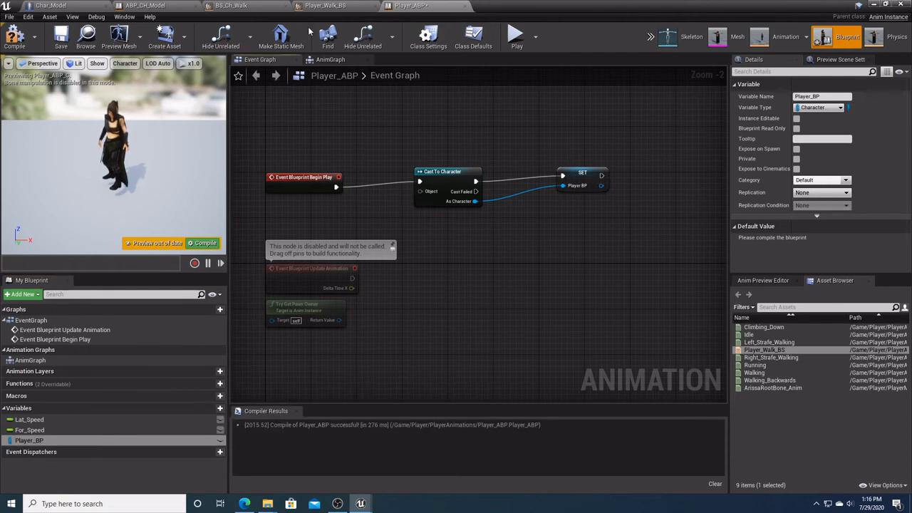
# Step: Move the Begin Play, Cast To Character and SET Player BP nodes up together to make room beneath them
pyautogui.click(181, 5)
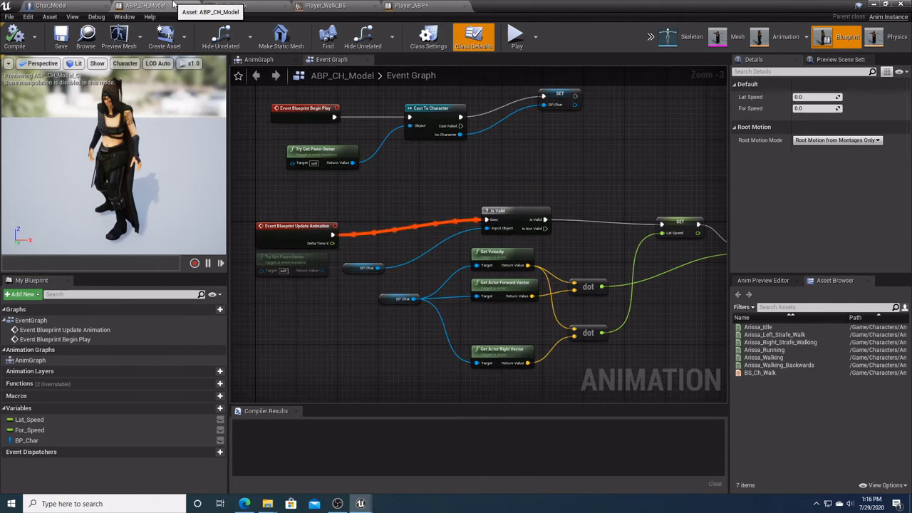
pyautogui.click(432, 7)
pyautogui.moveTo(282, 142); pyautogui.dragTo(691, 251)
pyautogui.moveTo(453, 176); pyautogui.dragTo(470, 125)
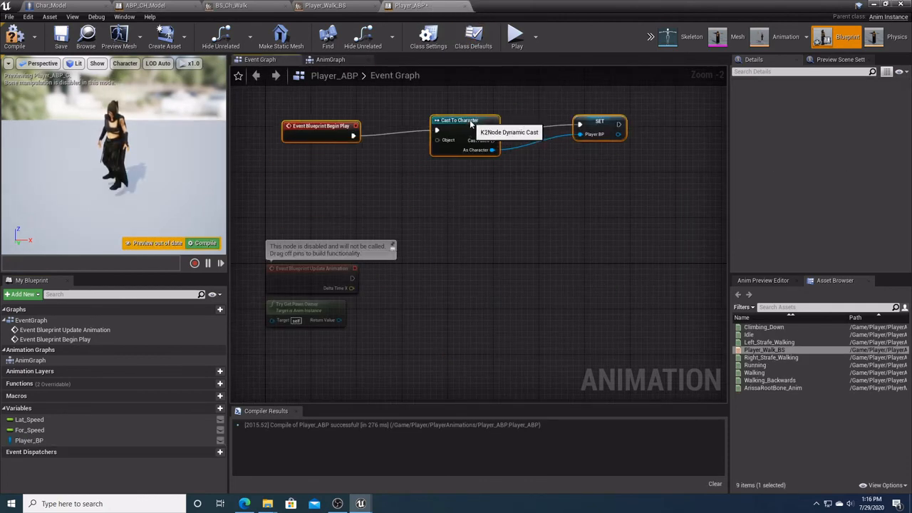
# Step: Add a Try Get Pawn Owner node, connect its Return Value to the Object input of Cast To Character and compile the blueprint
pyautogui.rightClick(324, 191)
pyautogui.write('try to ')
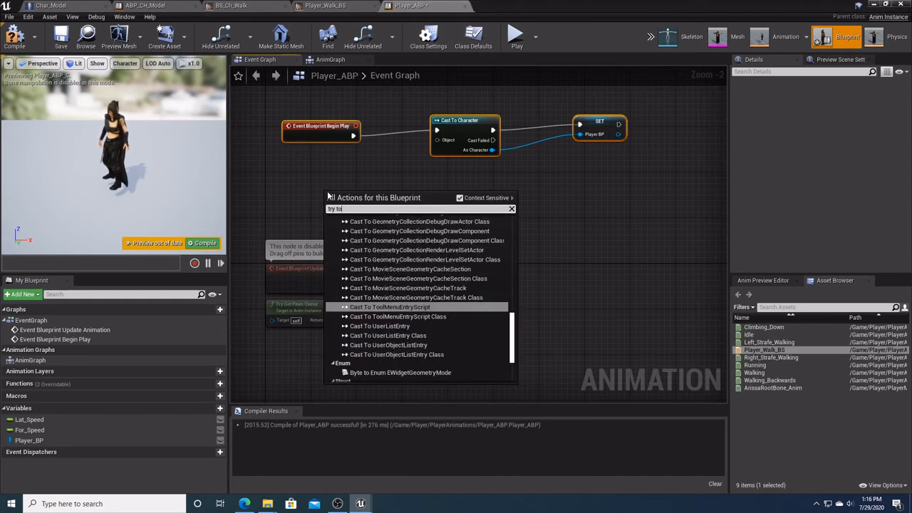
pyautogui.write('get')
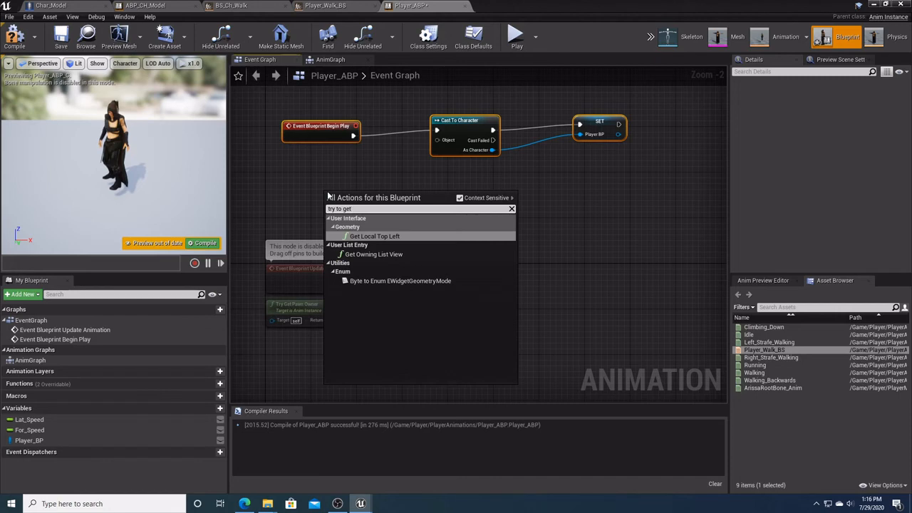
pyautogui.press('BackSpace')
pyautogui.press('BackSpace')
pyautogui.press('BackSpace')
pyautogui.press('BackSpace')
pyautogui.press('BackSpace')
pyautogui.press('BackSpace')
pyautogui.press('BackSpace')
pyautogui.press('BackSpace')
pyautogui.press('BackSpace')
pyautogui.press('BackSpace')
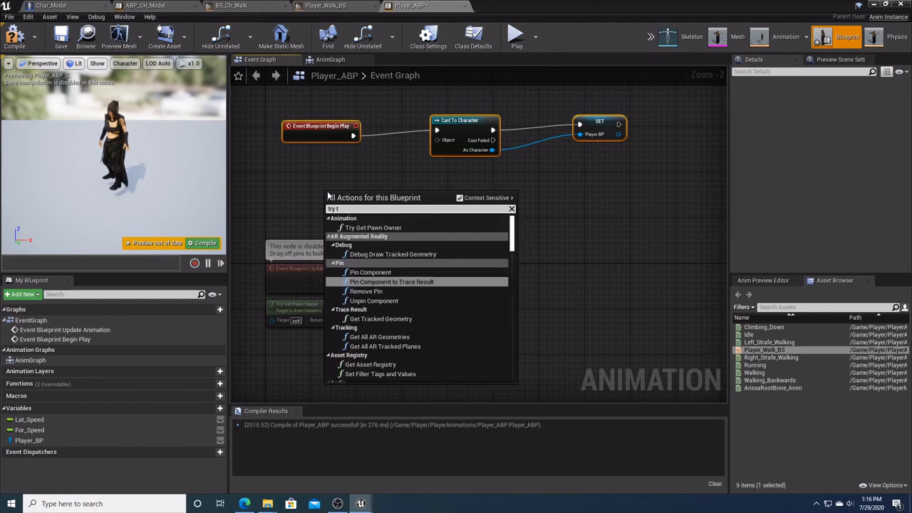
pyautogui.write('get pawn')
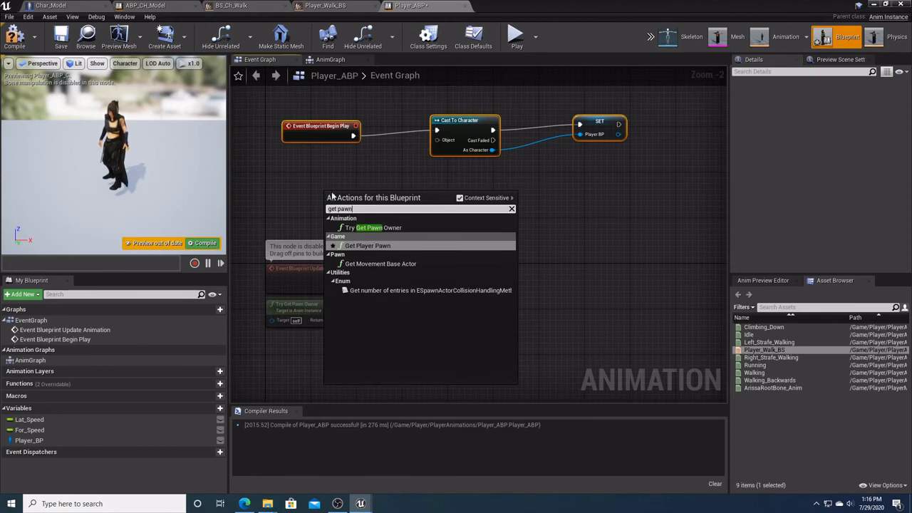
pyautogui.click(367, 227)
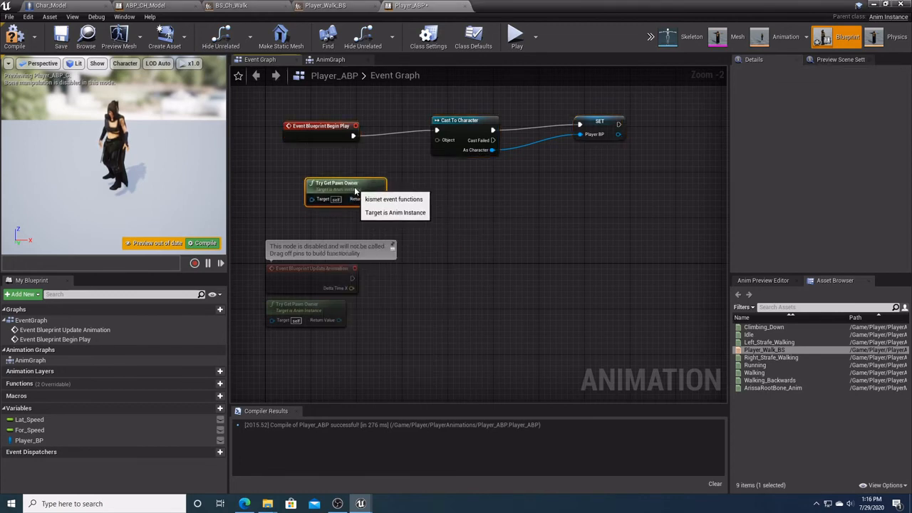
pyautogui.moveTo(355, 191); pyautogui.dragTo(437, 139)
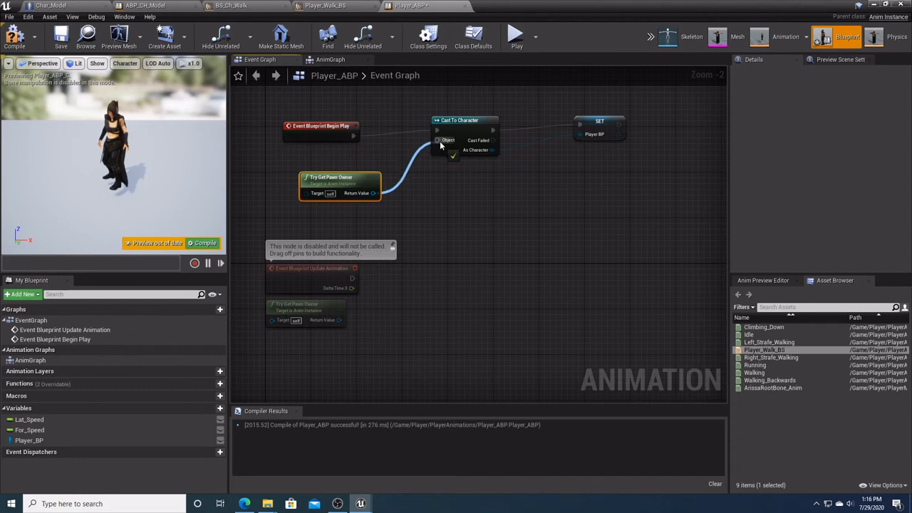
pyautogui.click(14, 36)
# Step: Add an Is Valid node driven by the Event Blueprint Update Animation execution output and place it beside the event
pyautogui.scroll(-1, 429, 306)
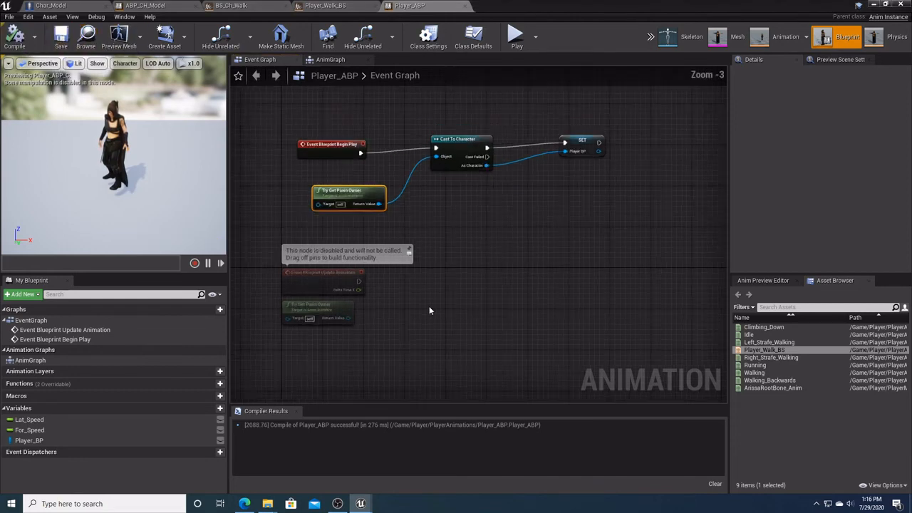
pyautogui.moveTo(359, 281); pyautogui.dragTo(450, 266)
pyautogui.write('is')
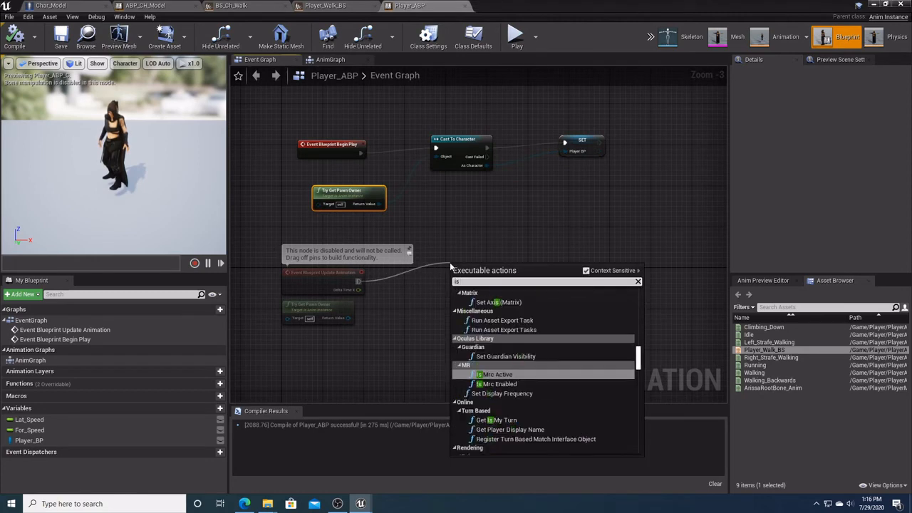
pyautogui.write(' valid')
pyautogui.press('Return')
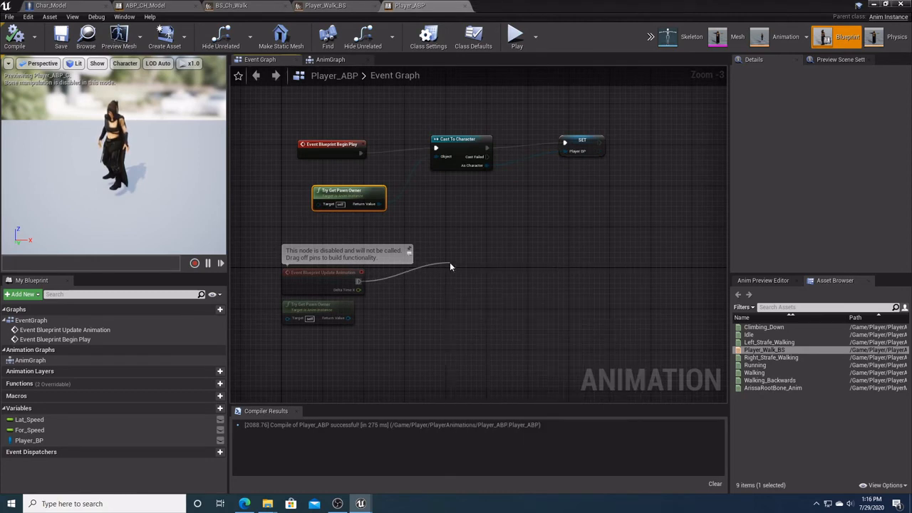
pyautogui.moveTo(503, 268); pyautogui.dragTo(491, 254)
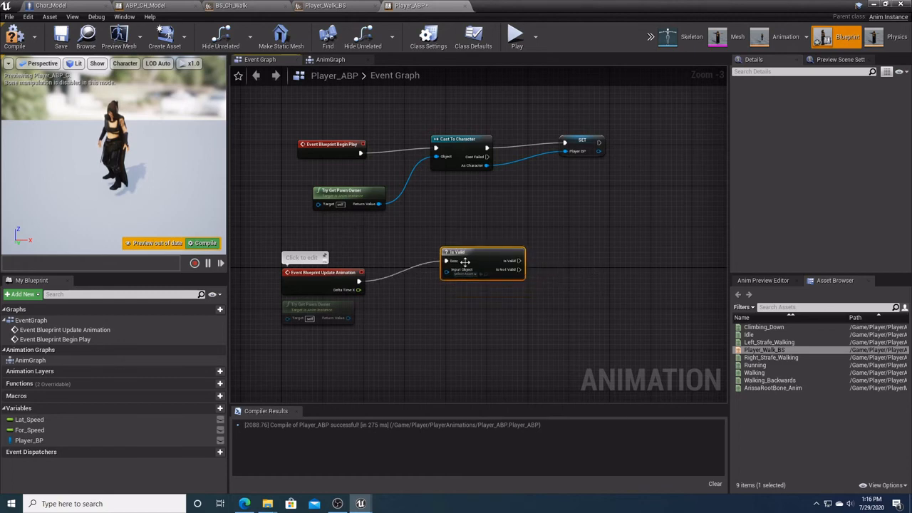
# Step: Add SET nodes for Lat_Speed and For_Speed and chain them in that order from the Is Valid execution output
pyautogui.moveTo(32, 420); pyautogui.dragTo(433, 356)
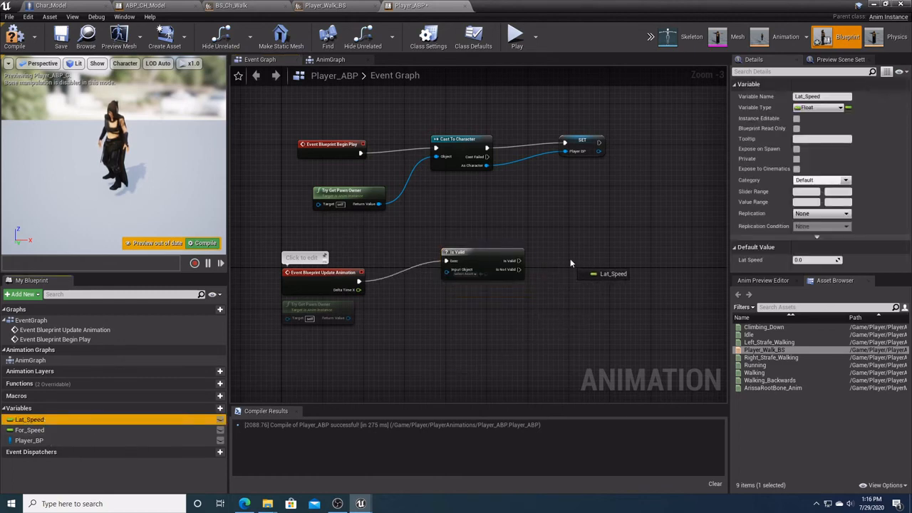
pyautogui.moveTo(569, 263); pyautogui.dragTo(573, 240)
pyautogui.click(605, 269)
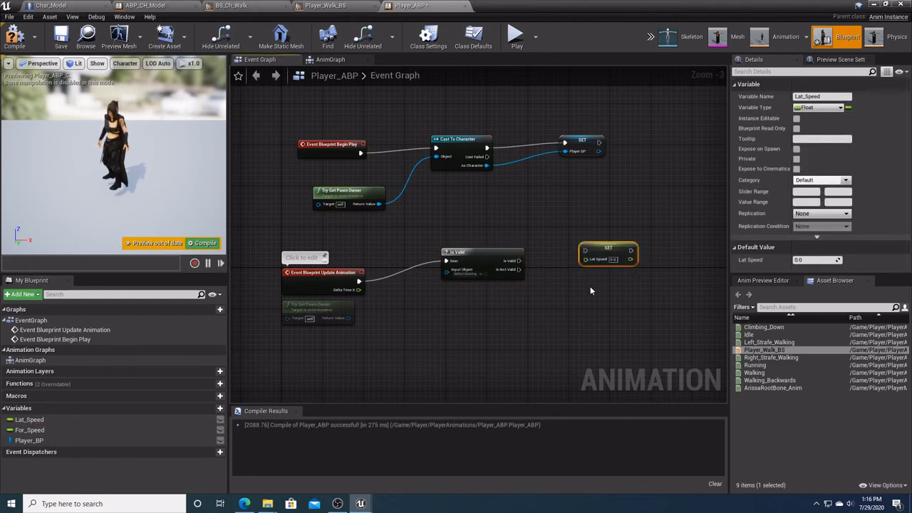
pyautogui.moveTo(585, 306); pyautogui.dragTo(465, 312, button='right')
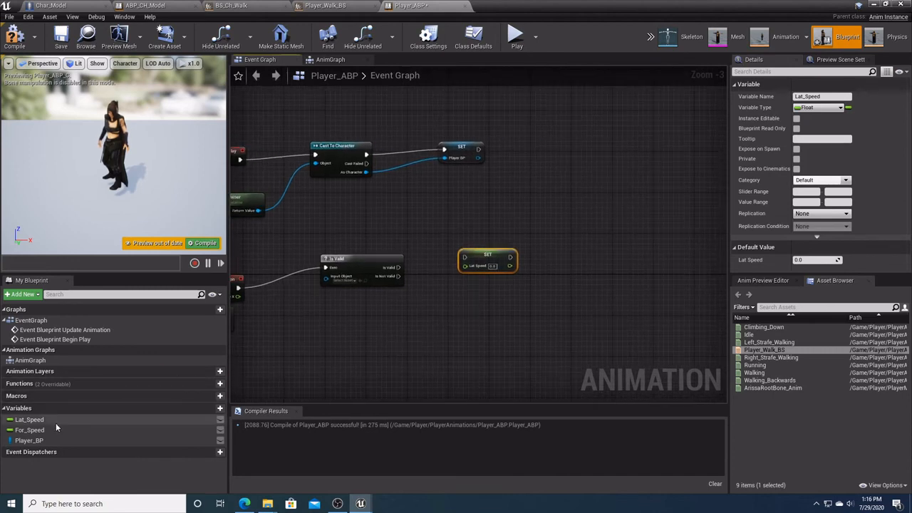
pyautogui.moveTo(56, 427); pyautogui.dragTo(598, 255)
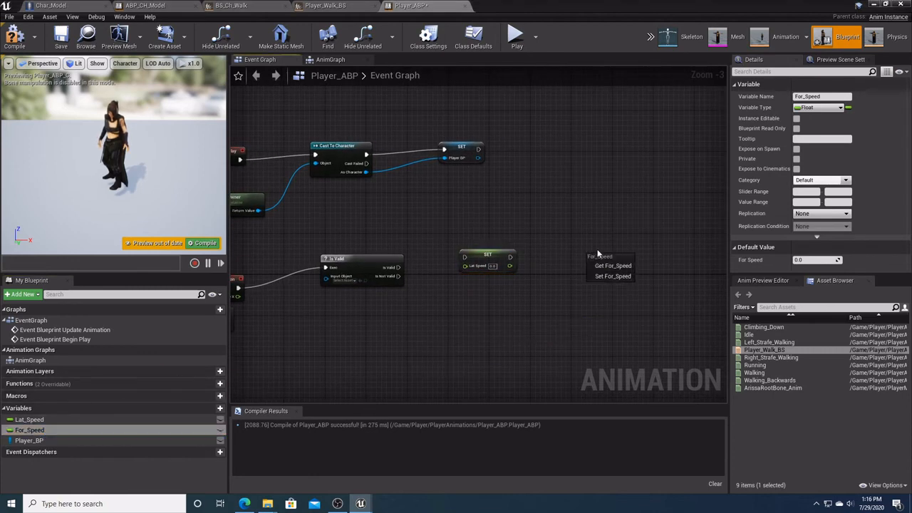
pyautogui.click(611, 277)
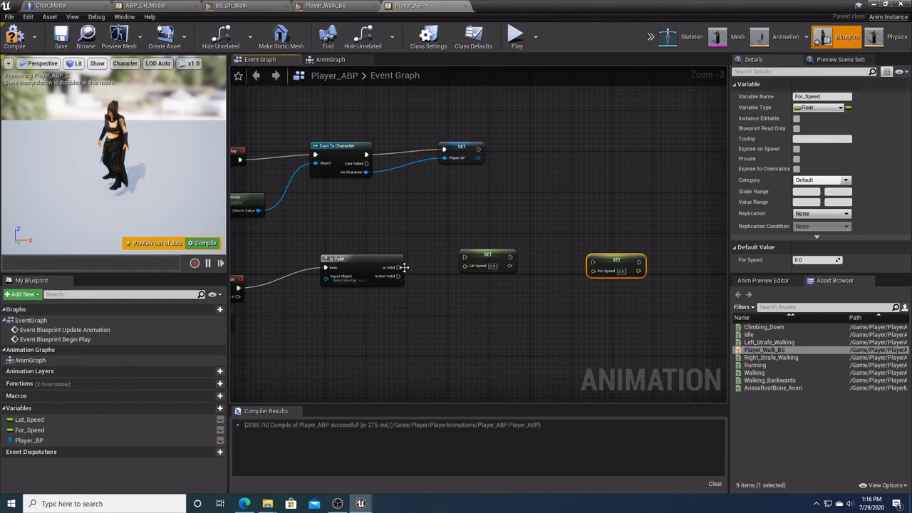
pyautogui.moveTo(403, 267); pyautogui.dragTo(592, 263)
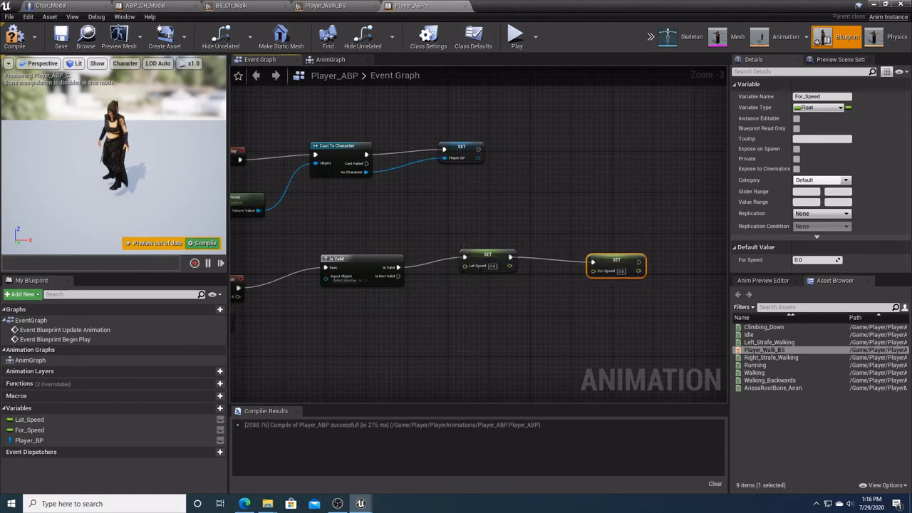
# Step: Add a Get Player_BP node below the Update Animation event and connect it to the Input Object of Is Valid
pyautogui.moveTo(446, 344); pyautogui.dragTo(567, 310, button='right')
pyautogui.moveTo(24, 441); pyautogui.dragTo(217, 408)
pyautogui.moveTo(365, 293); pyautogui.dragTo(447, 241)
pyautogui.click(378, 303)
pyautogui.click(417, 315)
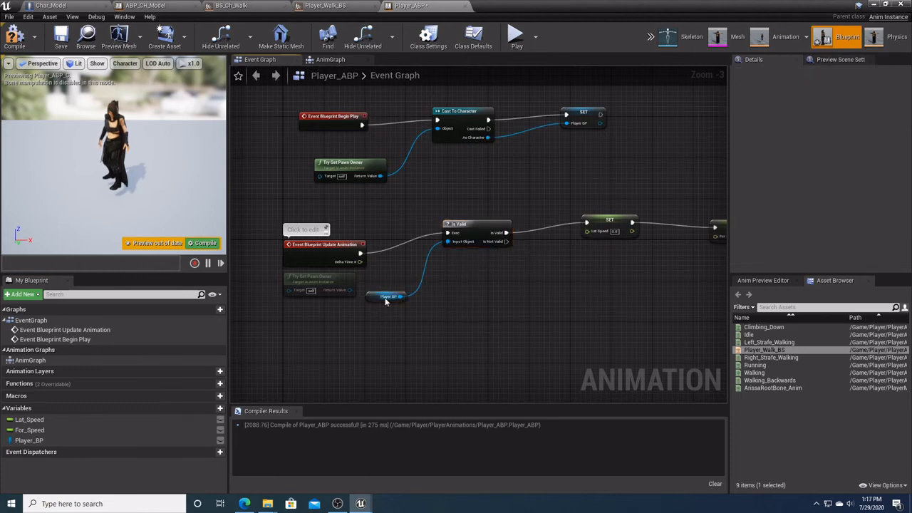
# Step: Duplicate the Get Player_BP node and place the copy beside the original, below the Is Valid node
pyautogui.rightClick(385, 298)
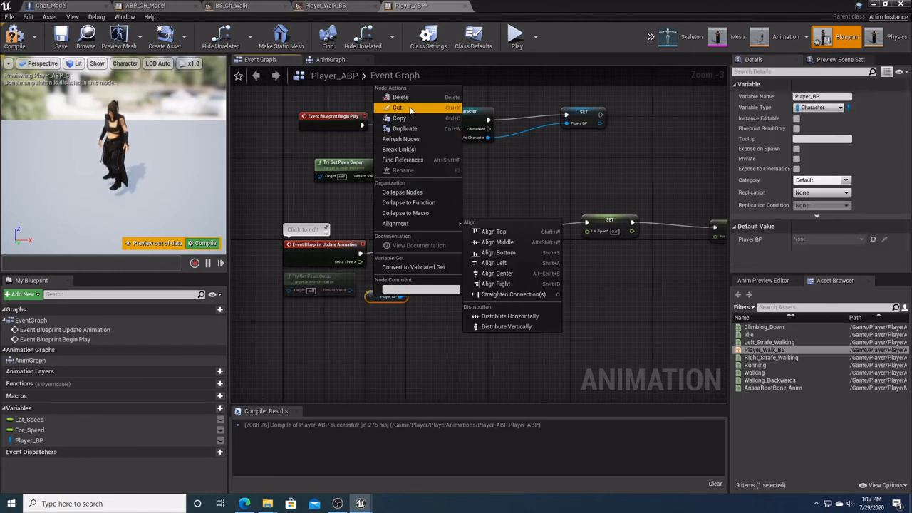
pyautogui.click(411, 130)
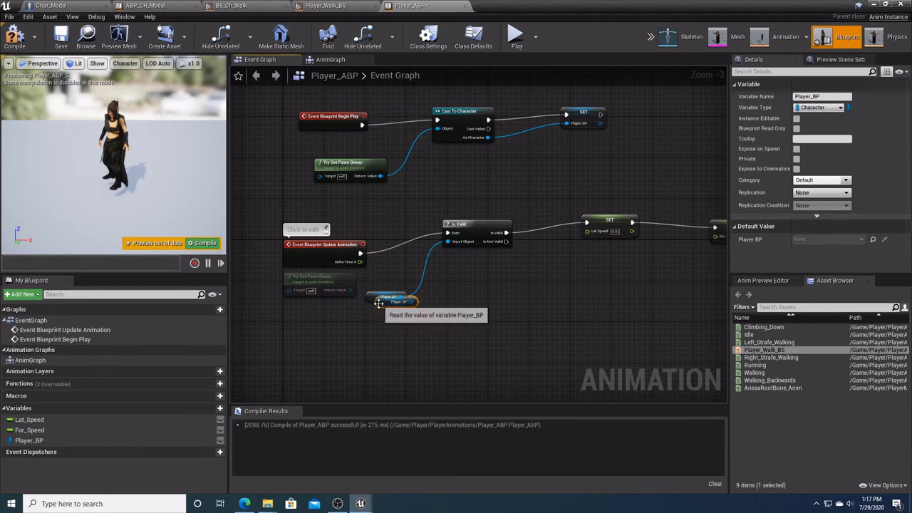
pyautogui.moveTo(379, 303); pyautogui.dragTo(459, 304)
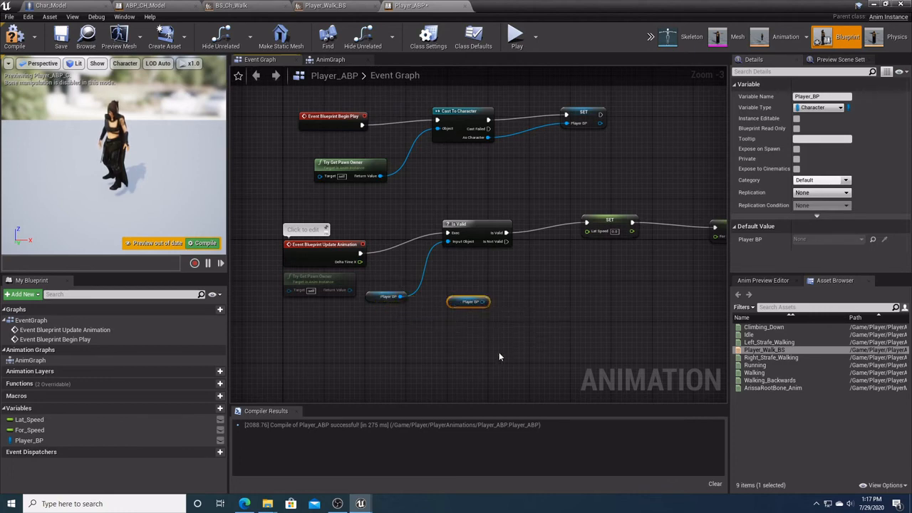
# Step: Add a Get Velocity node driven by the duplicated Player_BP getter
pyautogui.scroll(-1, 499, 352)
pyautogui.scroll(3, 429, 310)
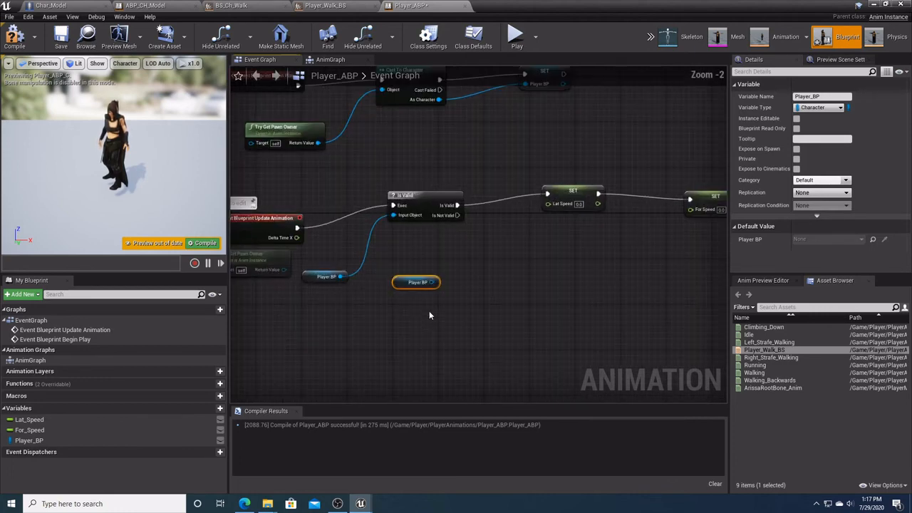
pyautogui.moveTo(436, 281); pyautogui.dragTo(488, 241)
pyautogui.write('ge')
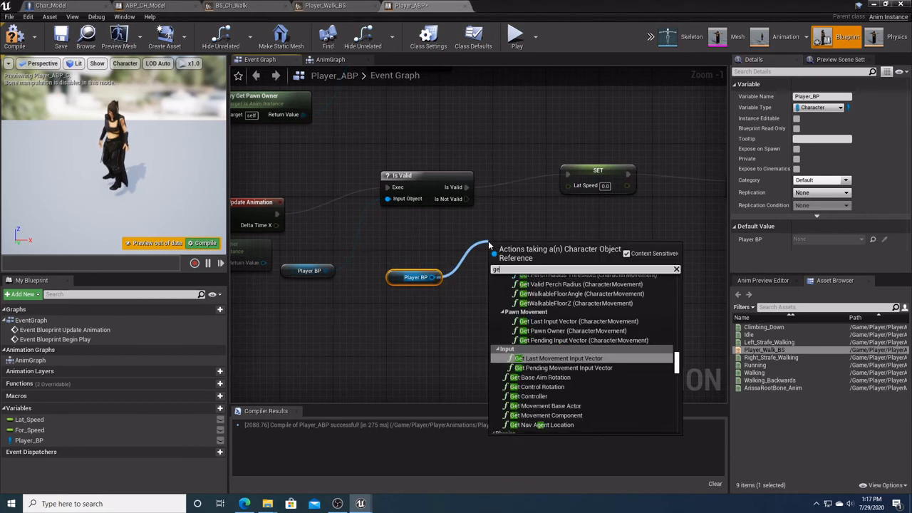
pyautogui.write('t velo')
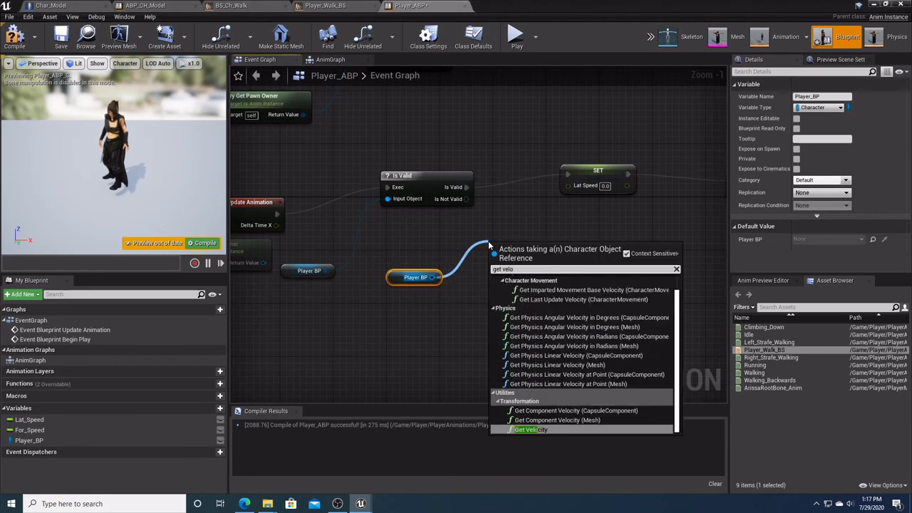
pyautogui.press('Return')
# Step: Add a Get Actor Forward Vector node from the same Player_BP getter, below Get Velocity
pyautogui.moveTo(432, 277); pyautogui.dragTo(482, 317)
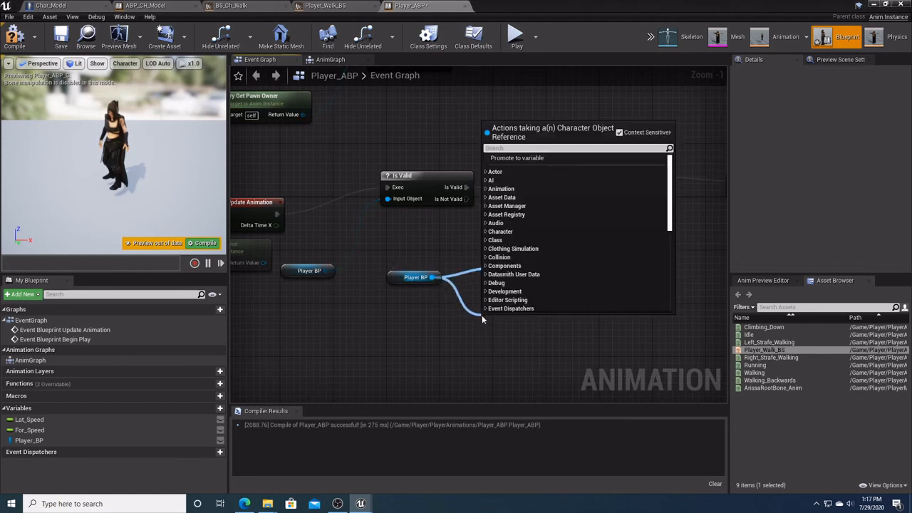
pyautogui.write('get')
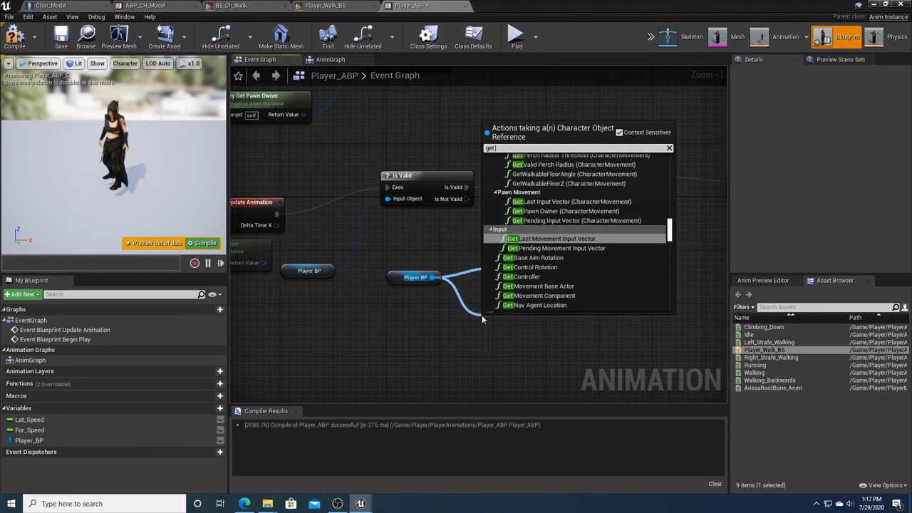
pyautogui.write(' actor')
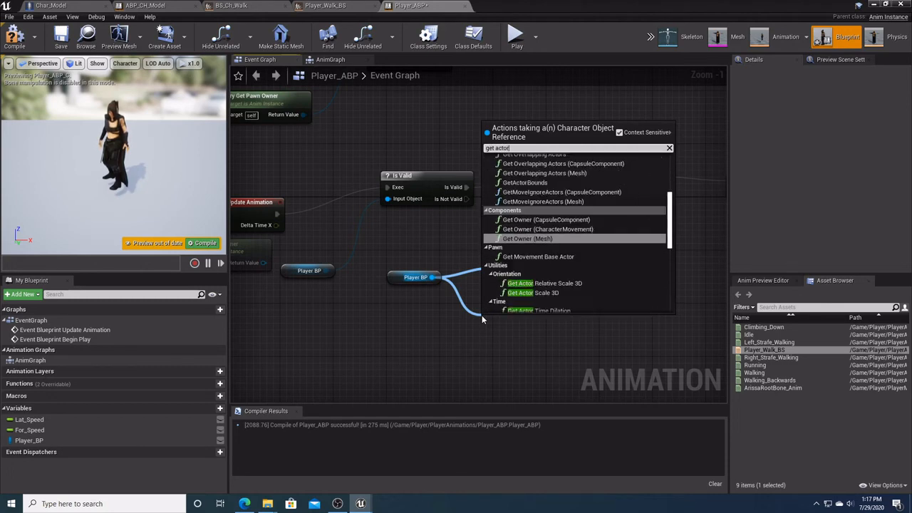
pyautogui.write(' fo')
pyautogui.press('Return')
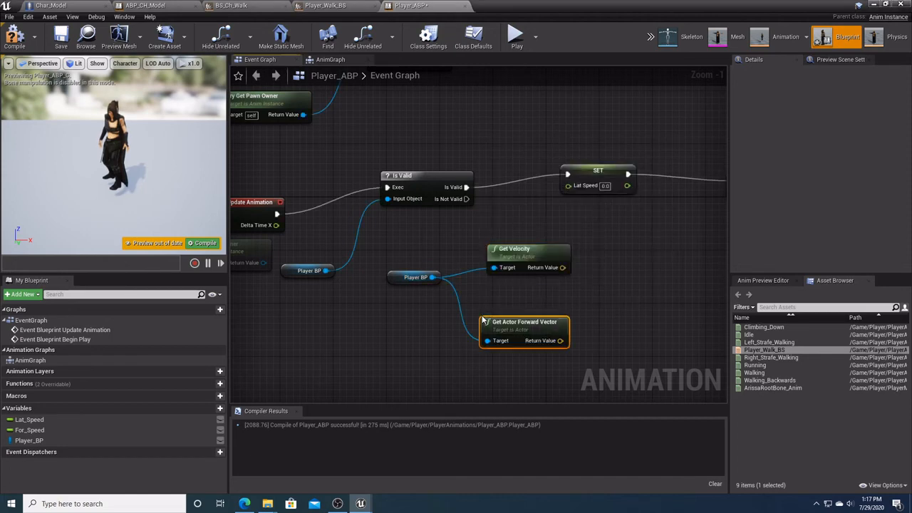
# Step: Add a Get Actor Right Vector node from the same Player_BP getter and place it under Get Actor Forward Vector
pyautogui.moveTo(428, 347); pyautogui.dragTo(432, 220, button='right')
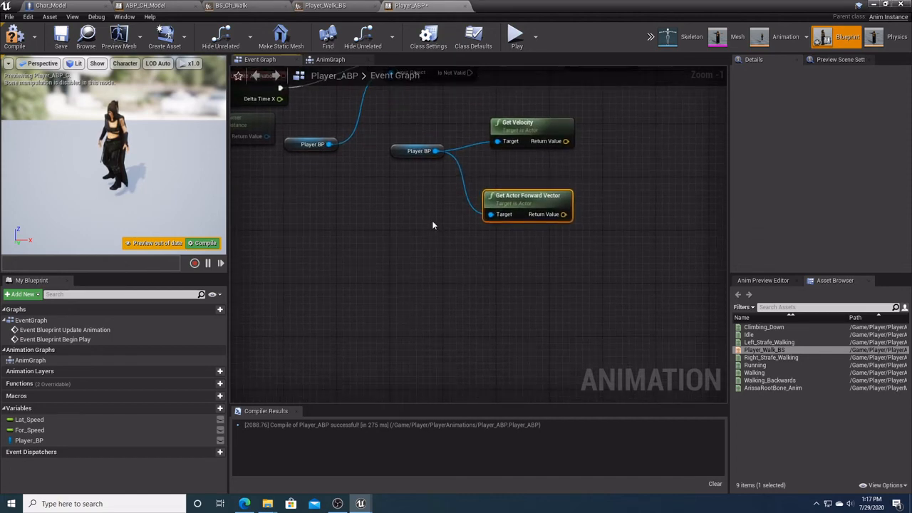
pyautogui.moveTo(435, 151); pyautogui.dragTo(480, 285)
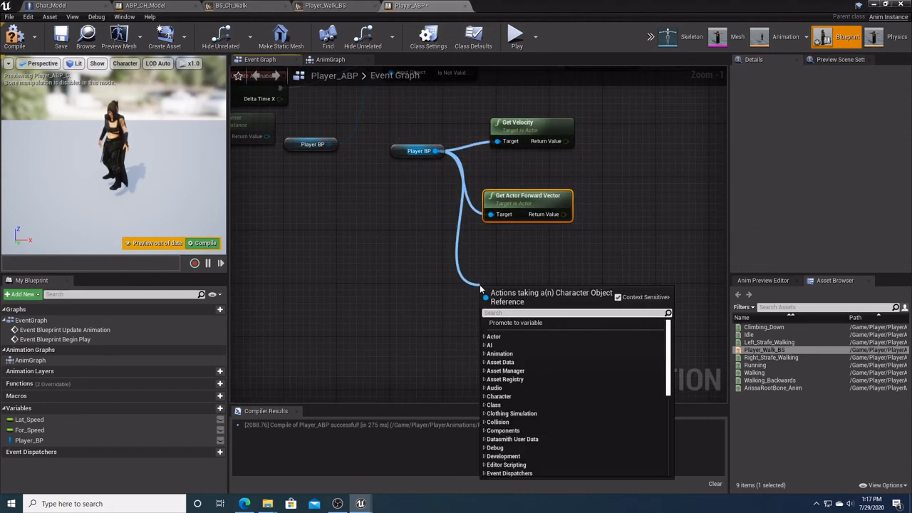
pyautogui.write('get acto')
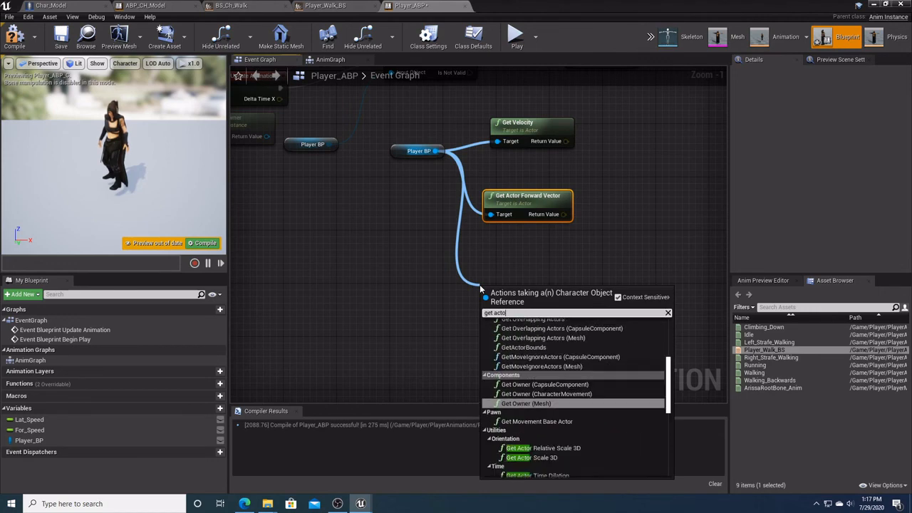
pyautogui.write('r right')
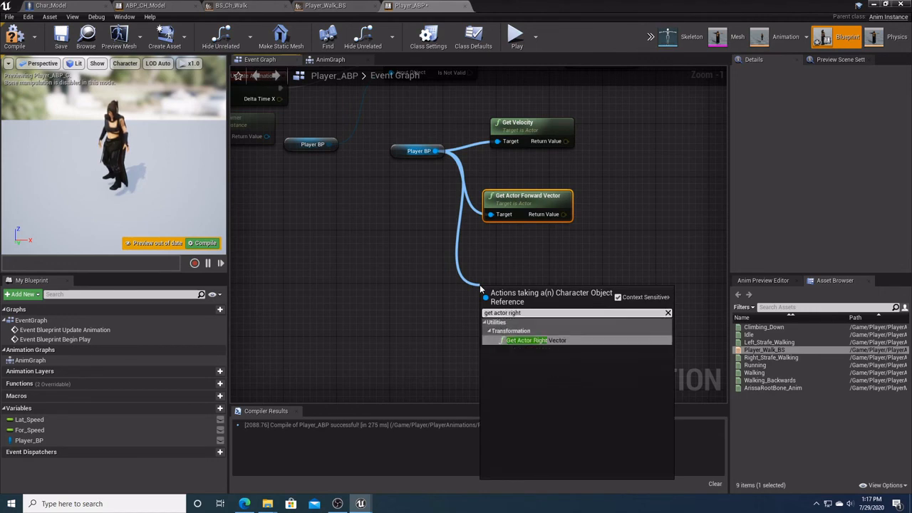
pyautogui.press('Return')
pyautogui.moveTo(540, 286); pyautogui.dragTo(554, 260)
# Step: Add a vector Dot Product node beside Get Velocity and place a duplicate of it below
pyautogui.moveTo(656, 232); pyautogui.dragTo(516, 278, button='right')
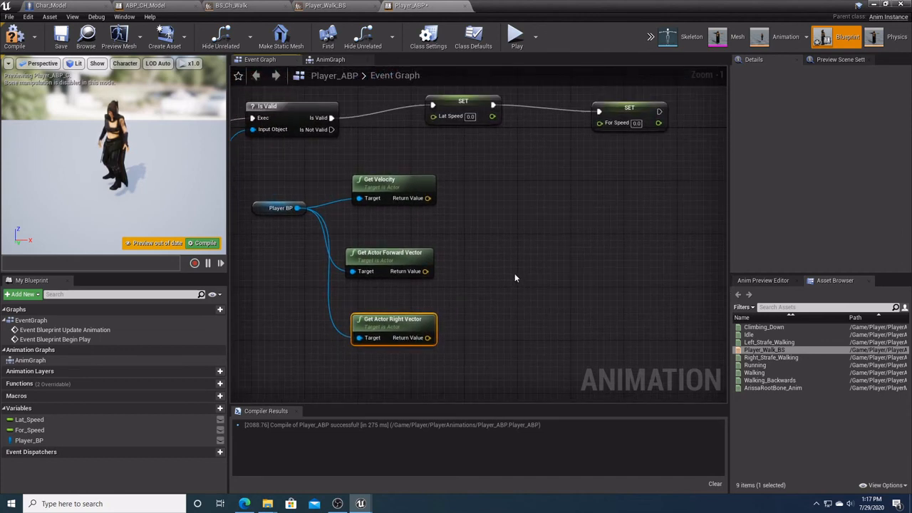
pyautogui.rightClick(483, 192)
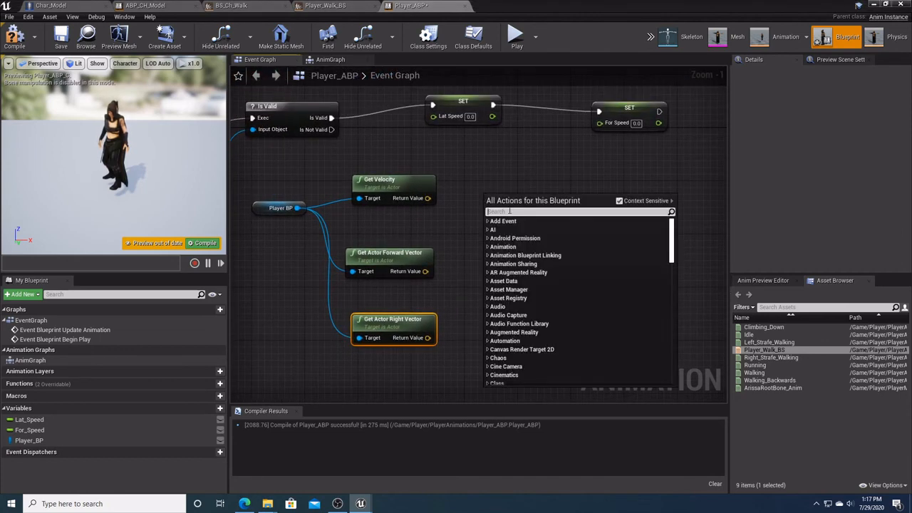
pyautogui.write('dot')
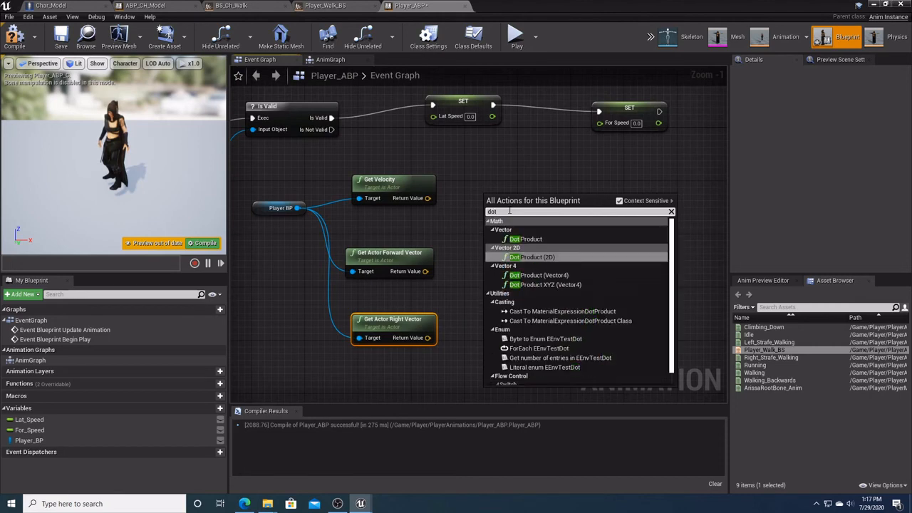
pyautogui.press('Up')
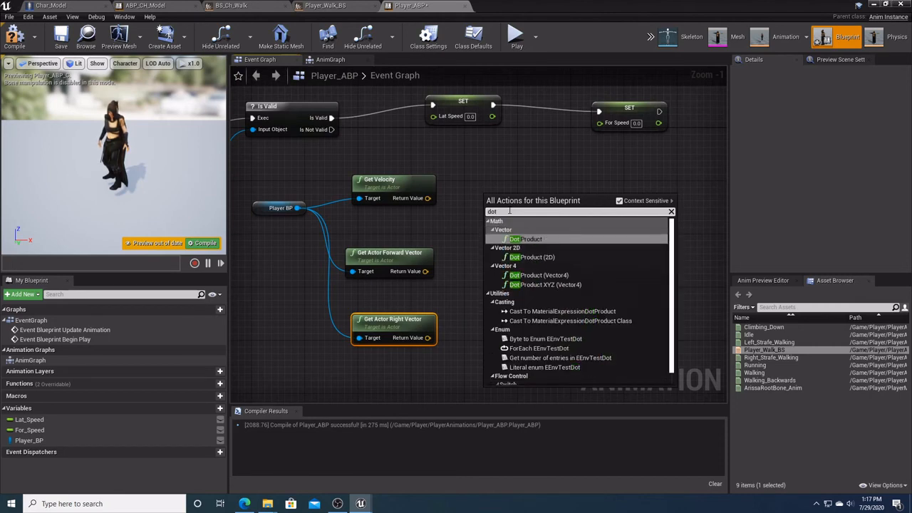
pyautogui.press('Return')
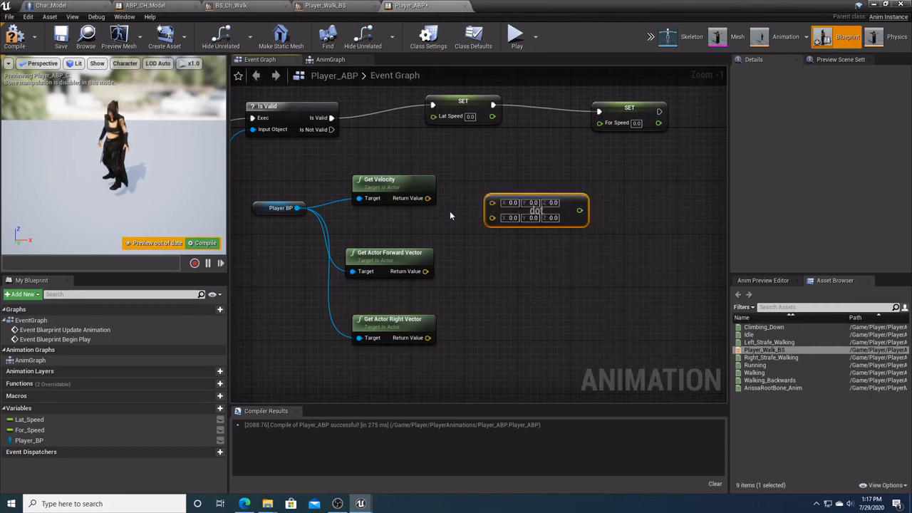
pyautogui.rightClick(564, 205)
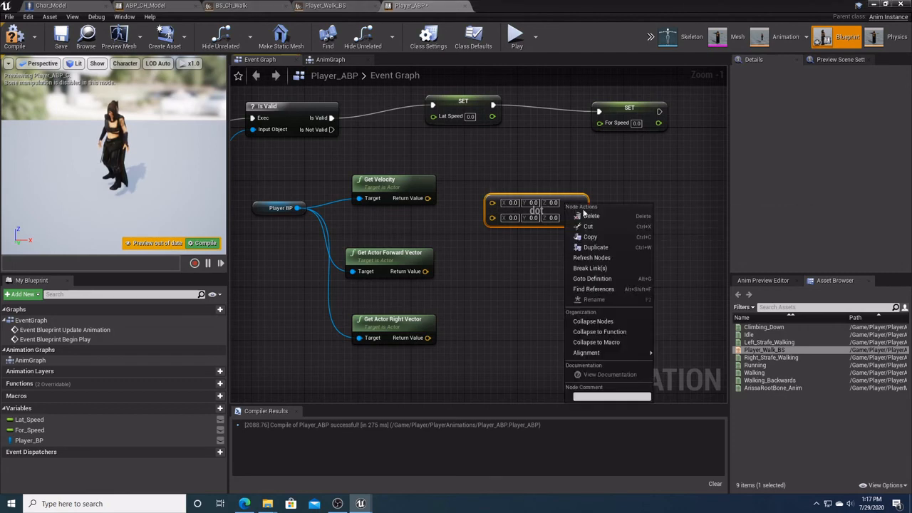
pyautogui.click(597, 247)
pyautogui.moveTo(648, 213); pyautogui.dragTo(574, 305)
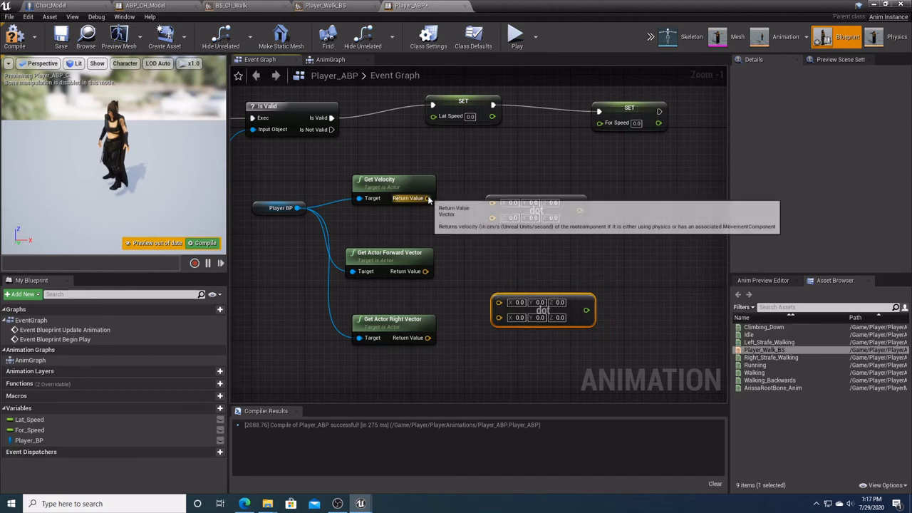
# Step: Feed Get Velocity and Get Actor Forward Vector through the upper dot node into SET For_Speed, and move both SET nodes further along the graph
pyautogui.moveTo(427, 198); pyautogui.dragTo(492, 201)
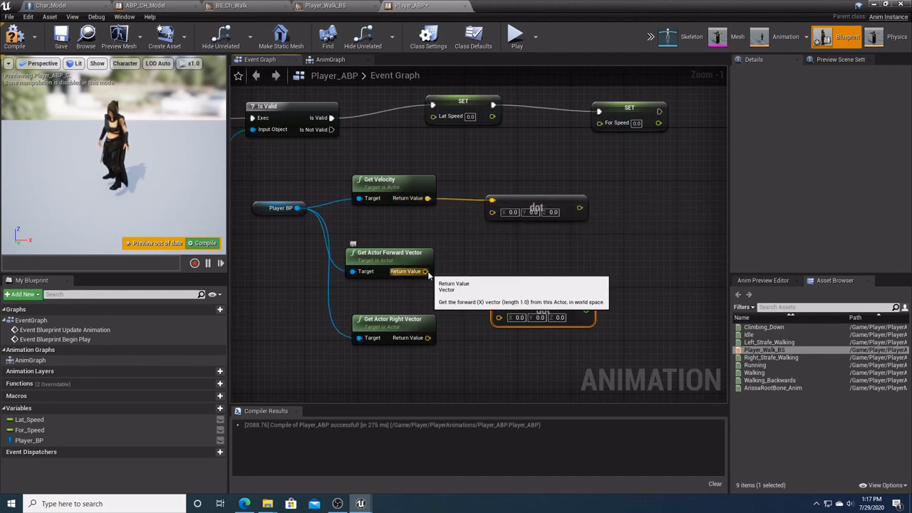
pyautogui.moveTo(425, 271); pyautogui.dragTo(599, 122)
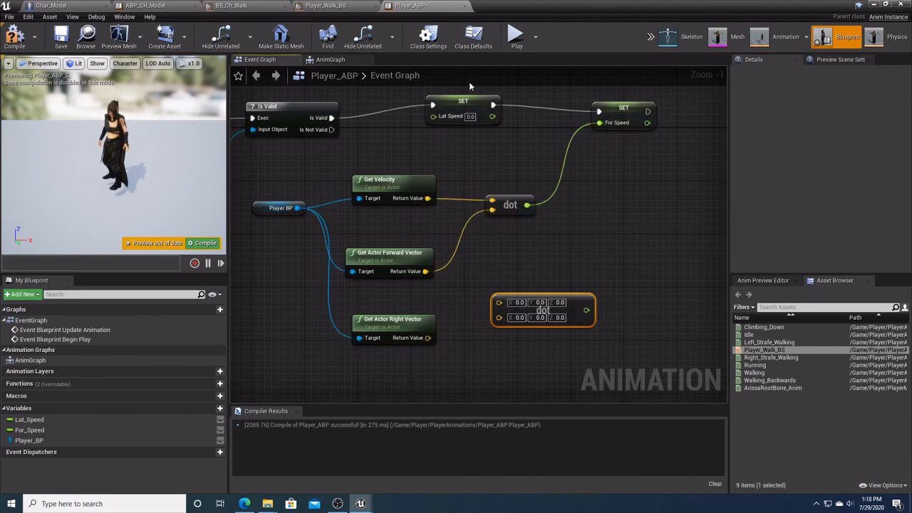
pyautogui.scroll(-3, 484, 166)
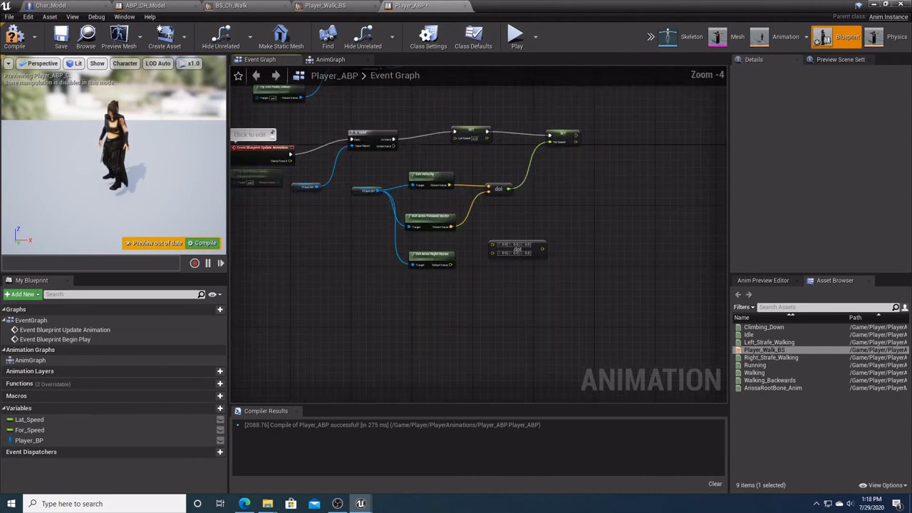
pyautogui.moveTo(432, 127); pyautogui.dragTo(659, 155)
pyautogui.click(540, 232)
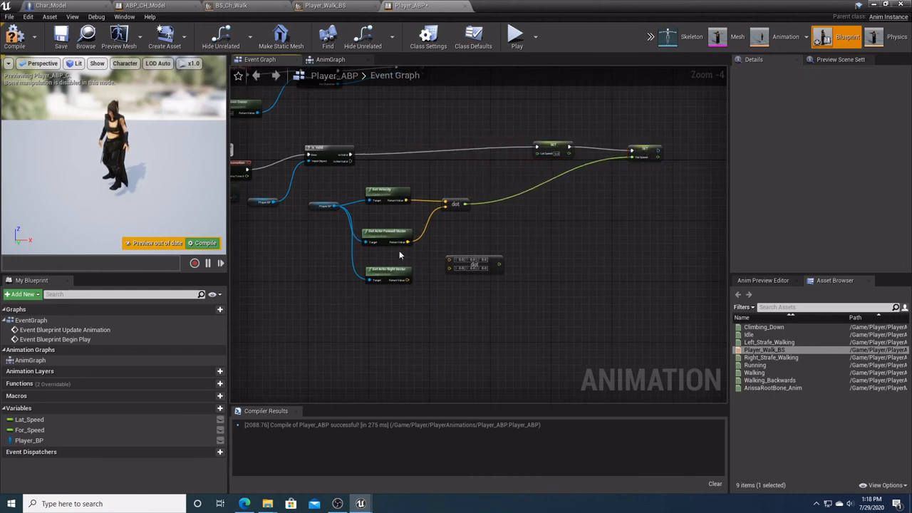
# Step: Feed Get Velocity and Get Actor Right Vector through the lower dot node into SET Lat_Speed, and compile and save the blueprint
pyautogui.moveTo(407, 200); pyautogui.dragTo(537, 154)
pyautogui.click(14, 37)
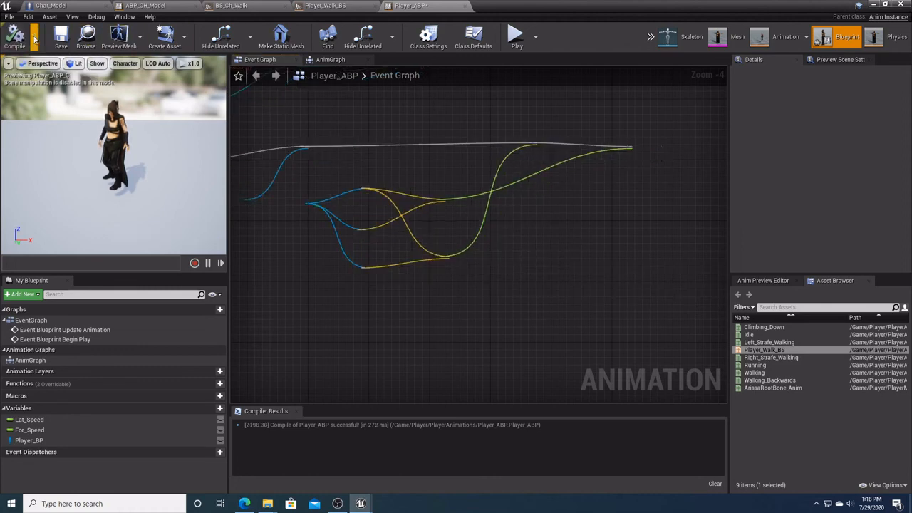
pyautogui.click(61, 37)
pyautogui.scroll(-1, 276, 274)
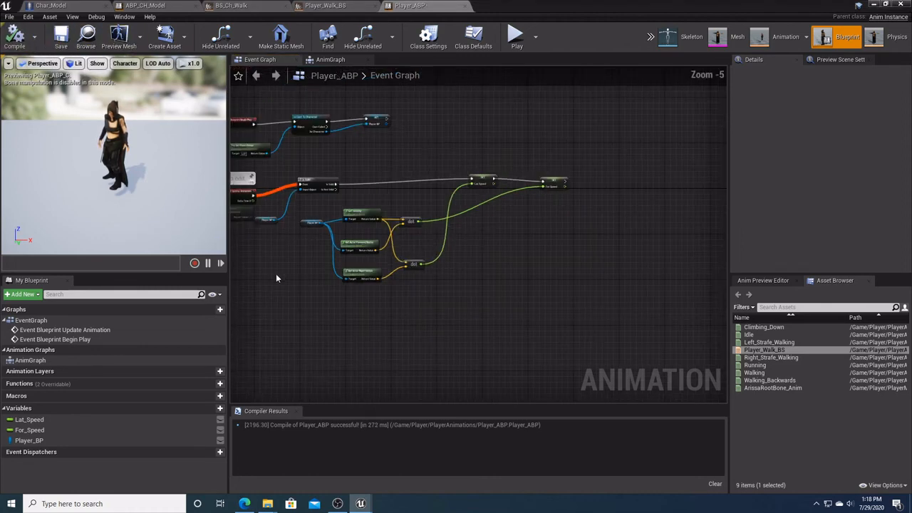
pyautogui.moveTo(276, 274); pyautogui.dragTo(368, 304, button='right')
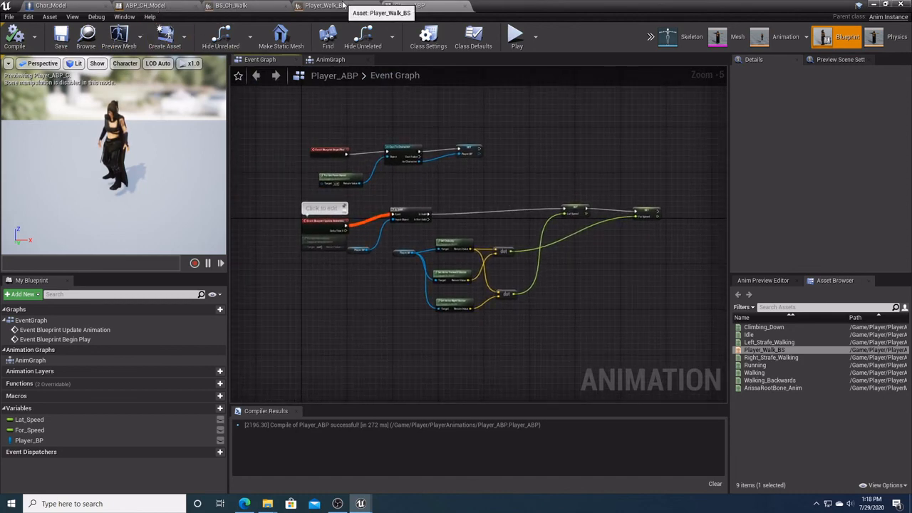
# Step: Show the AnimGraph and open the Player_Model blueprint from the Content > Player > PlayerBP folder
pyautogui.click(330, 60)
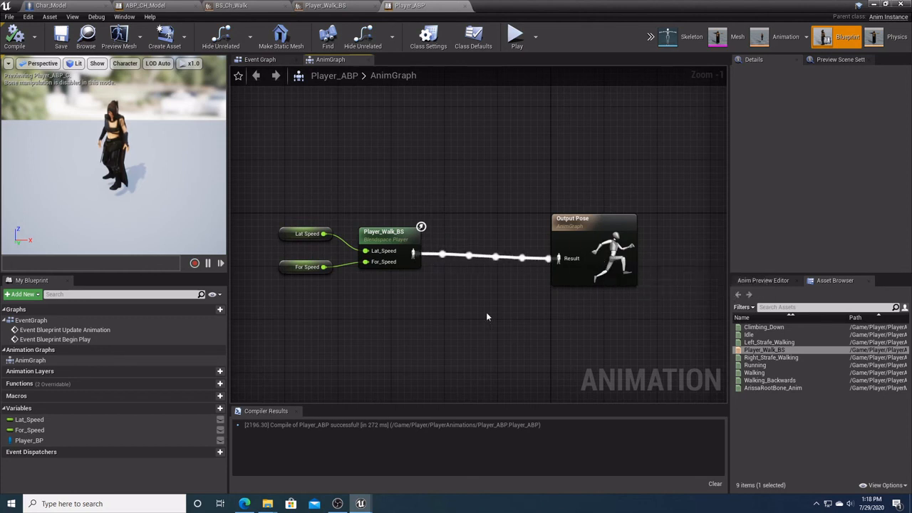
pyautogui.click(874, 6)
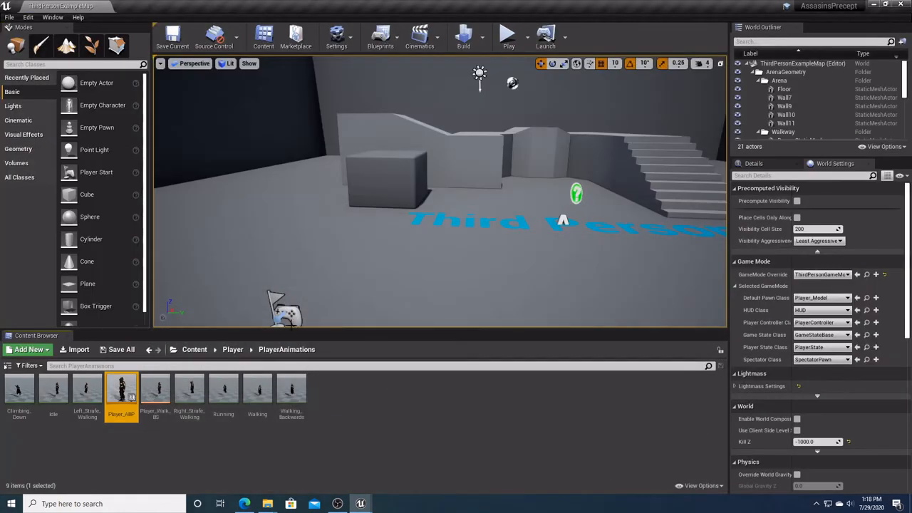
pyautogui.click(232, 349)
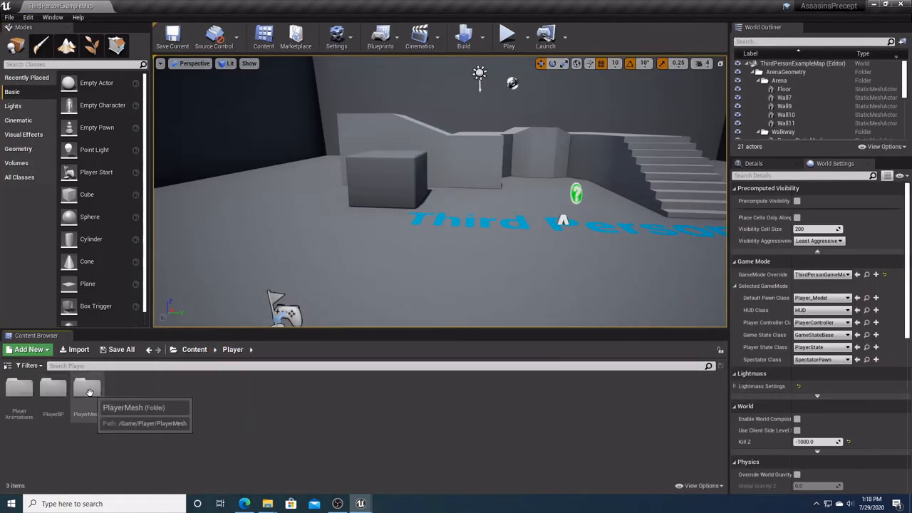
pyautogui.doubleClick(55, 388)
pyautogui.doubleClick(26, 391)
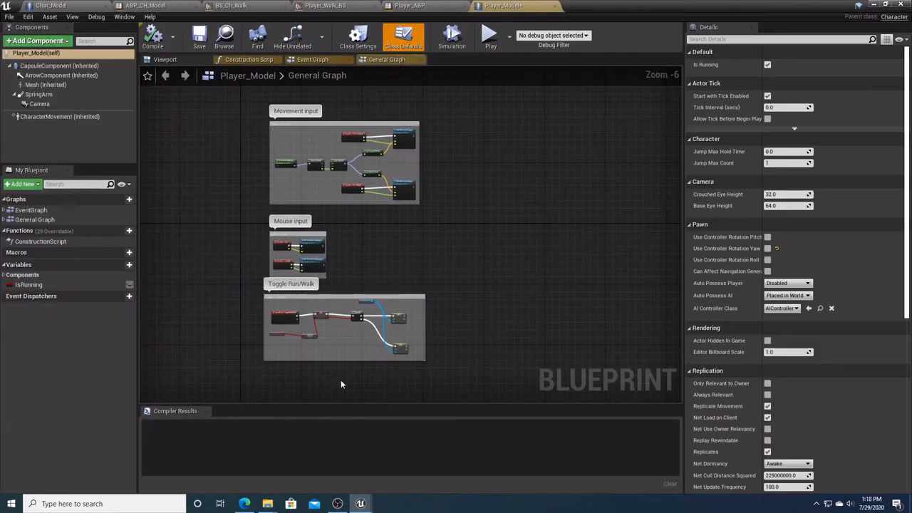
# Step: Set the Mesh component's Animation Mode to Use Animation Blueprint with Player_ABP as the Anim Class, and compile and save Player_Model
pyautogui.click(44, 85)
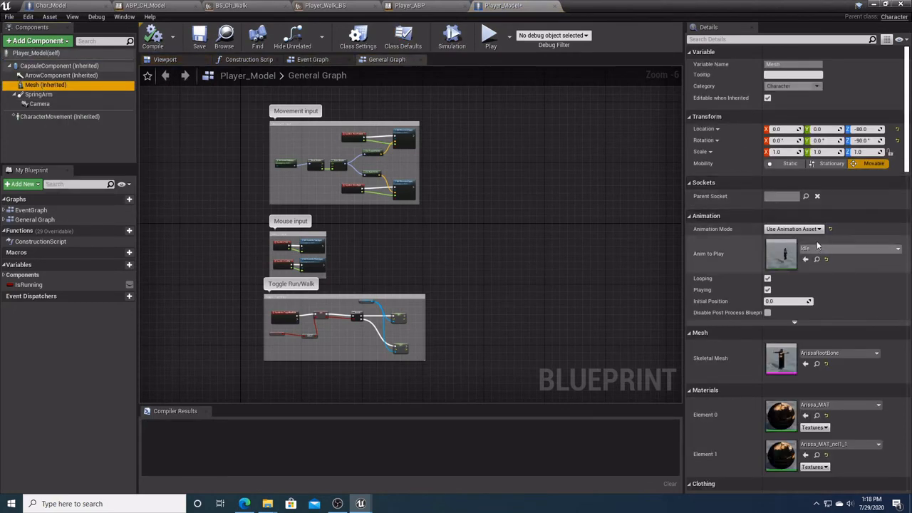
pyautogui.click(812, 229)
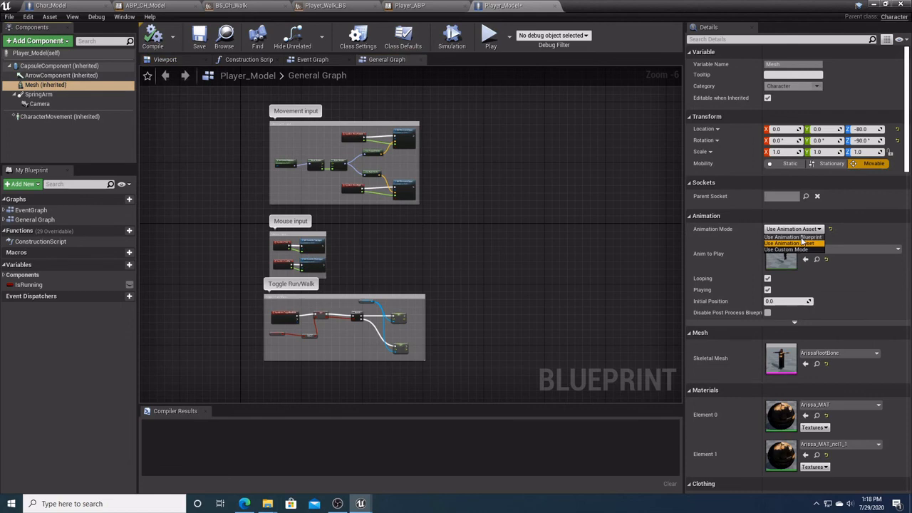
pyautogui.click(798, 236)
pyautogui.click(855, 242)
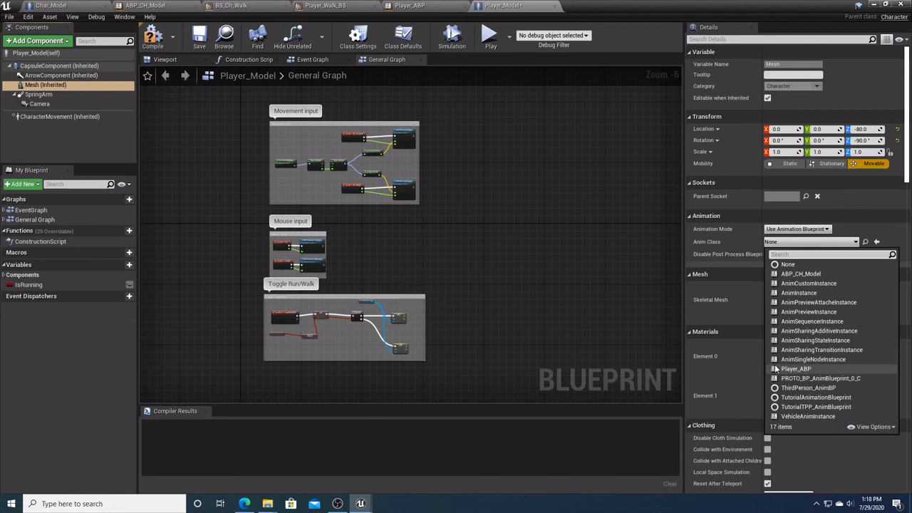
pyautogui.click(799, 369)
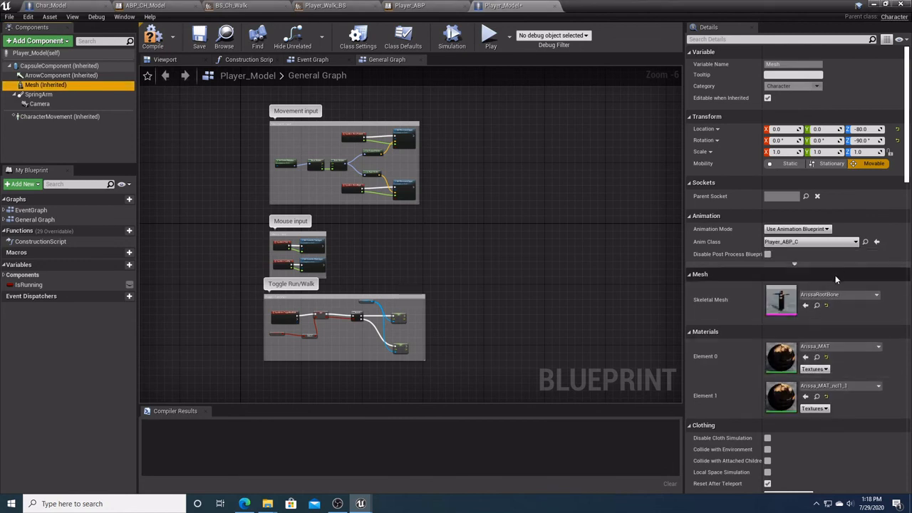
pyautogui.click(152, 36)
pyautogui.click(200, 37)
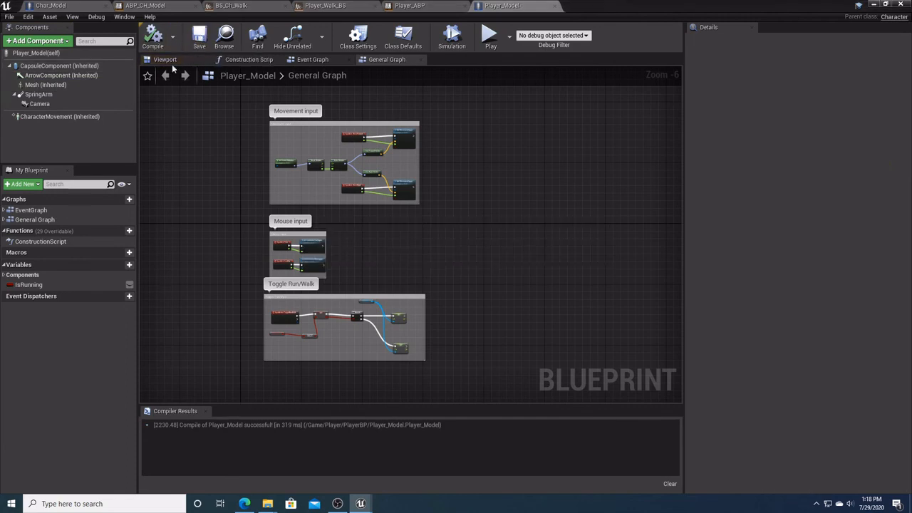
# Step: Check the CharacterMovement component's orient rotation setting by filtering its details for "orient", clear the filter, and save the blueprint
pyautogui.click(94, 116)
pyautogui.click(704, 41)
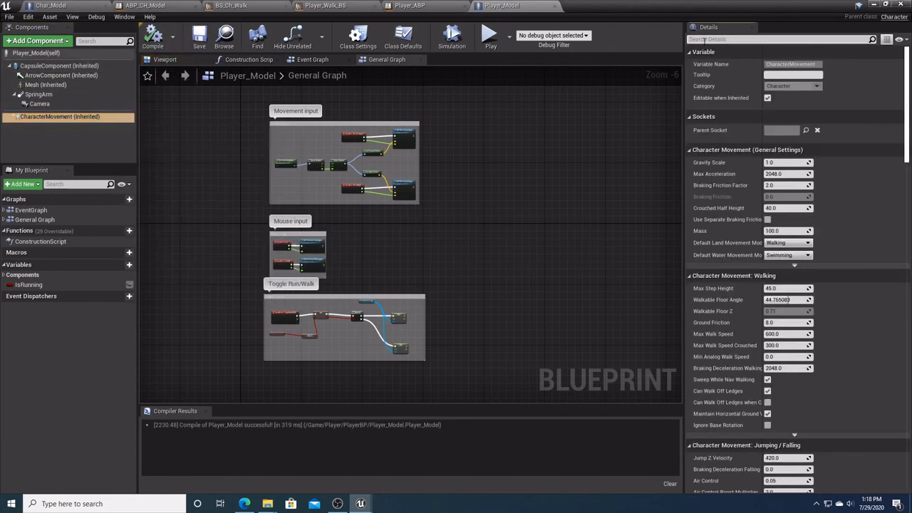
pyautogui.write('orient')
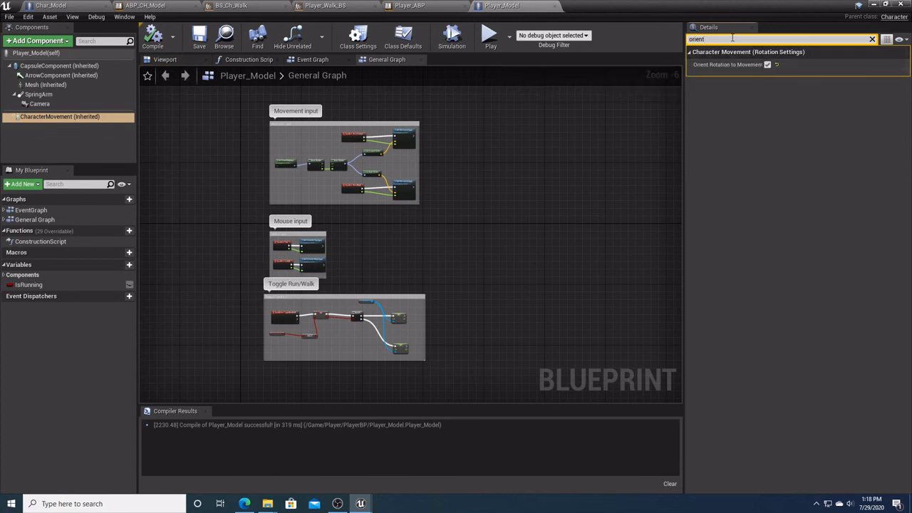
pyautogui.press('BackSpace')
pyautogui.press('BackSpace')
pyautogui.press('BackSpace')
pyautogui.press('BackSpace')
pyautogui.press('BackSpace')
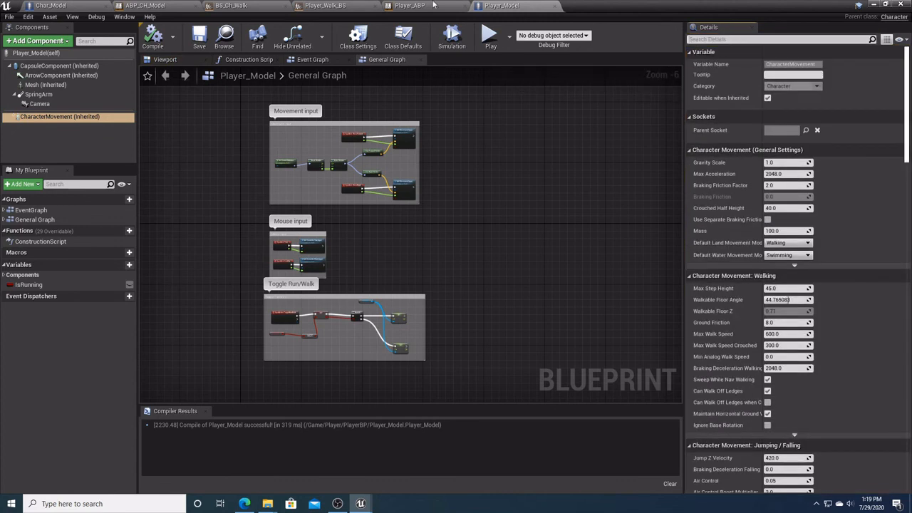
pyautogui.click(201, 36)
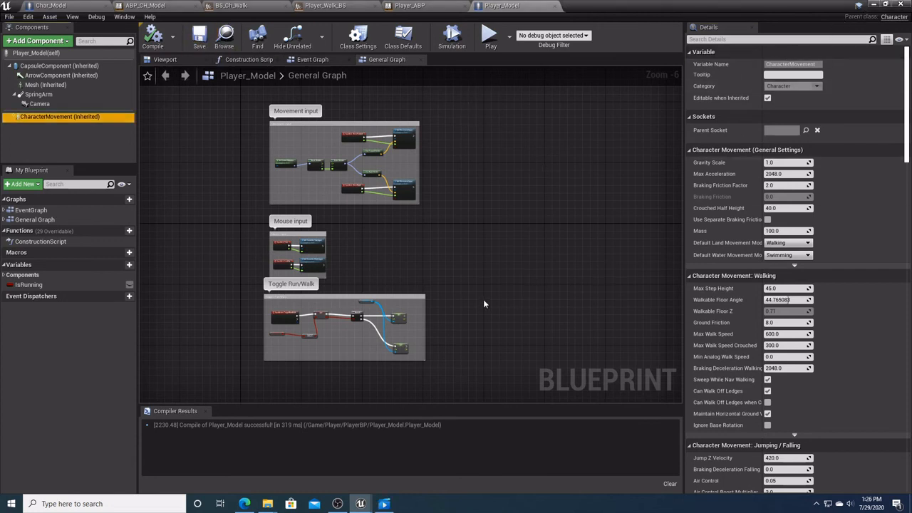
# Step: Play-test the level from the main editor, walking the character around the arena to check its animation, and end the session
pyautogui.click(872, 5)
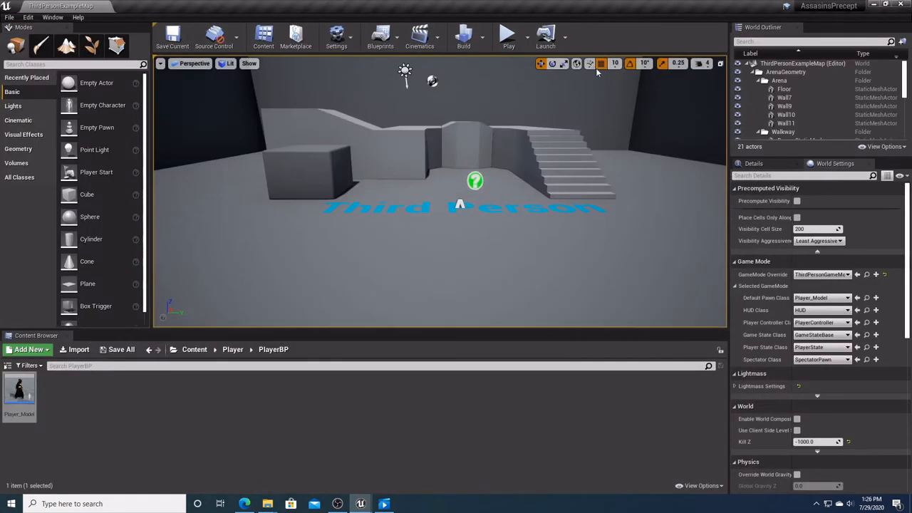
pyautogui.click(506, 37)
pyautogui.press('w')
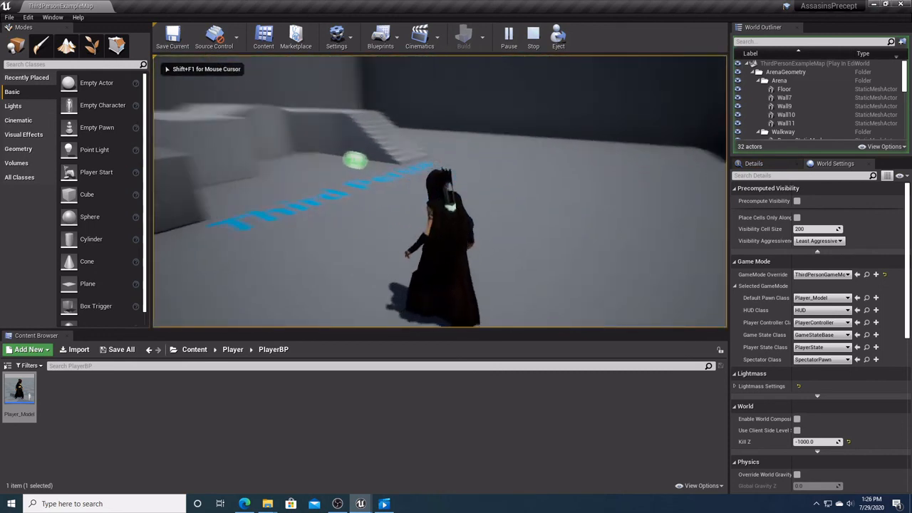
pyautogui.press('w')
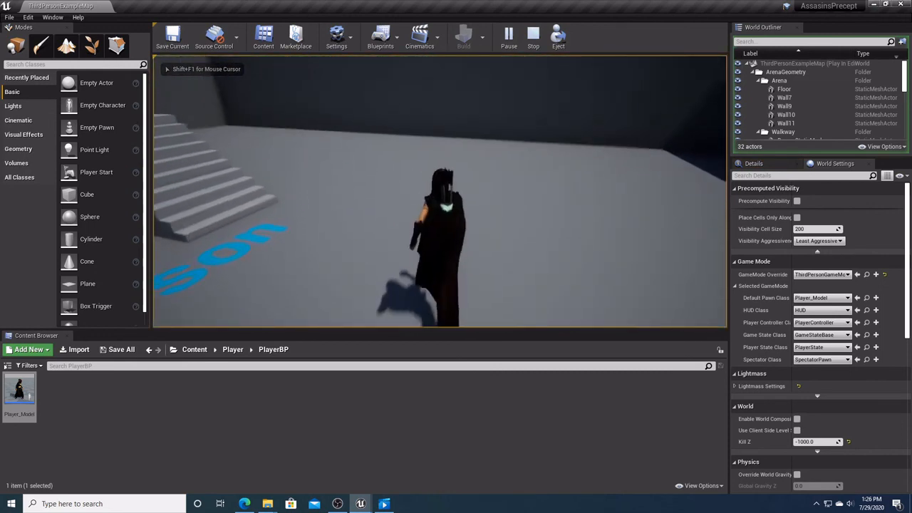
pyautogui.press('w')
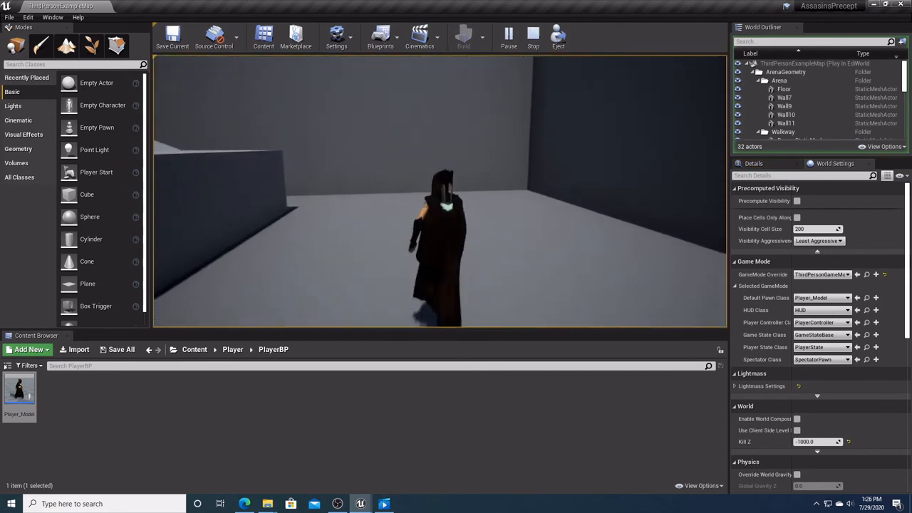
pyautogui.press('w')
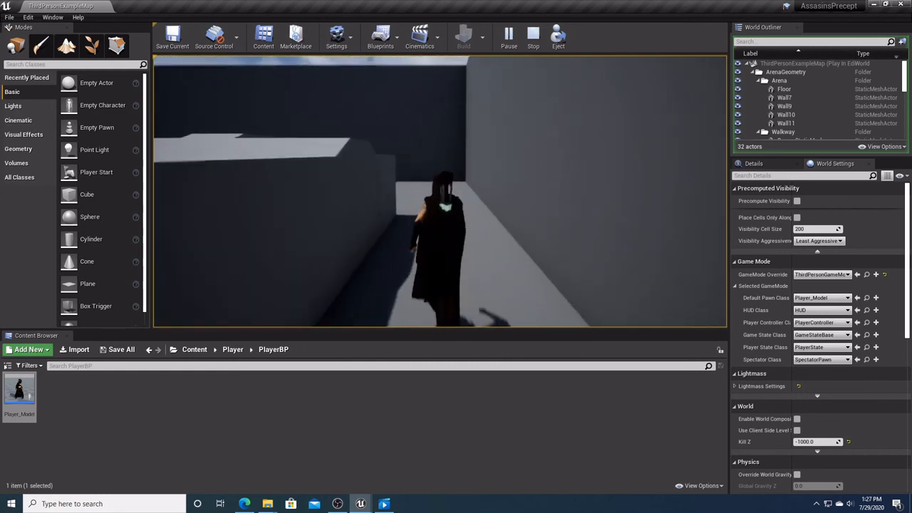
pyautogui.press('w')
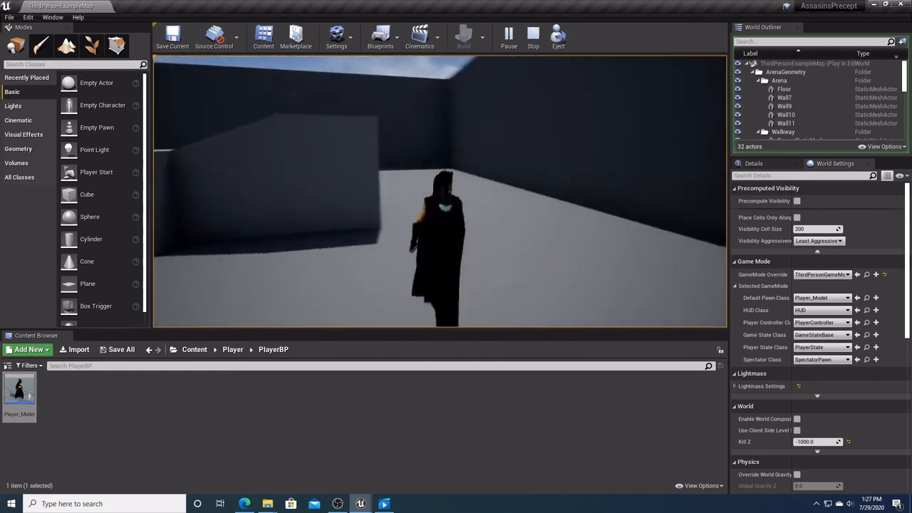
pyautogui.press('w')
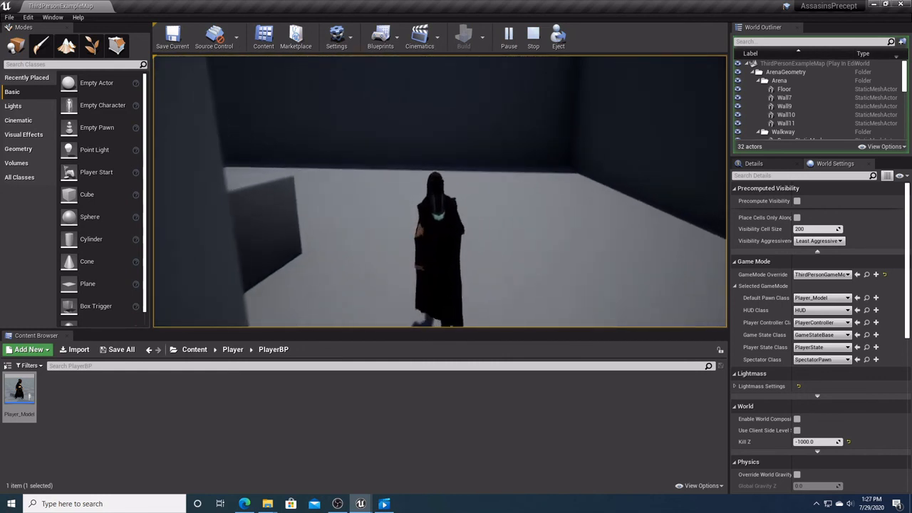
pyautogui.press('w')
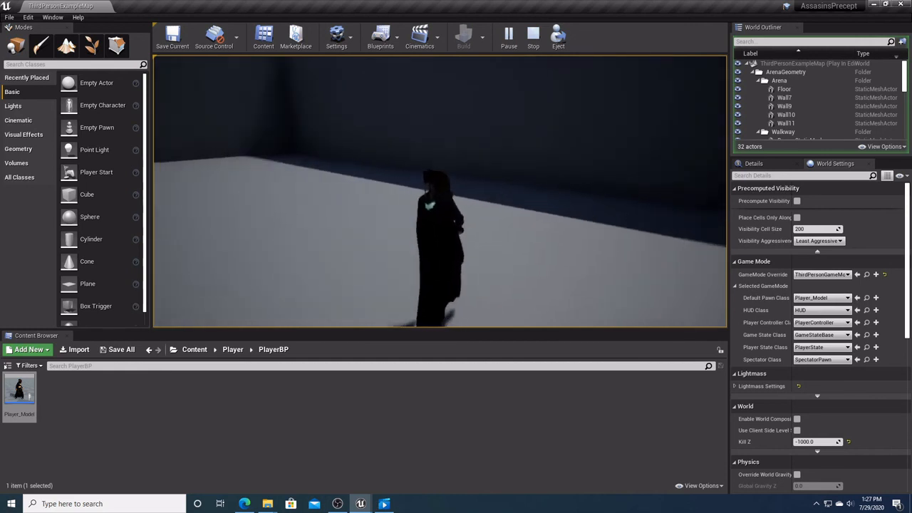
pyautogui.press('Escape')
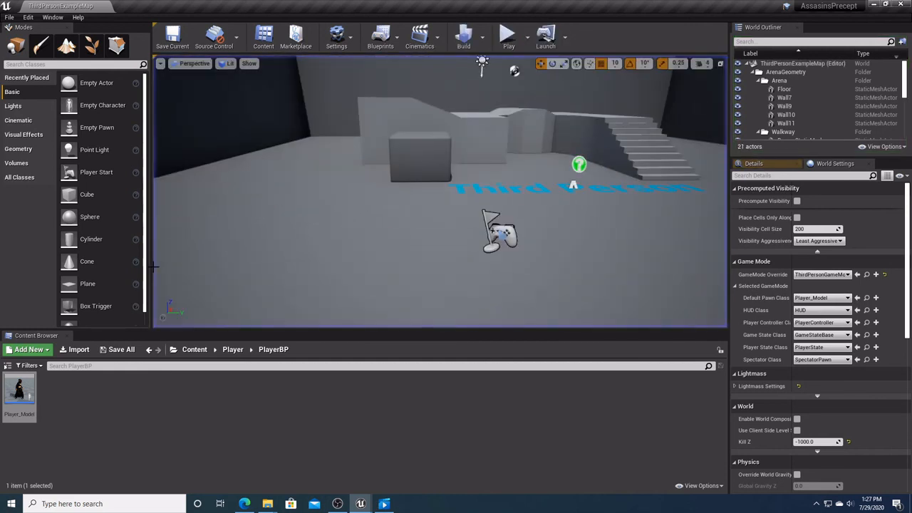
# Step: Open the Running animation from the Player_Walk_BS editor, and play and scrub it from start to end to inspect the loop
pyautogui.click(396, 463)
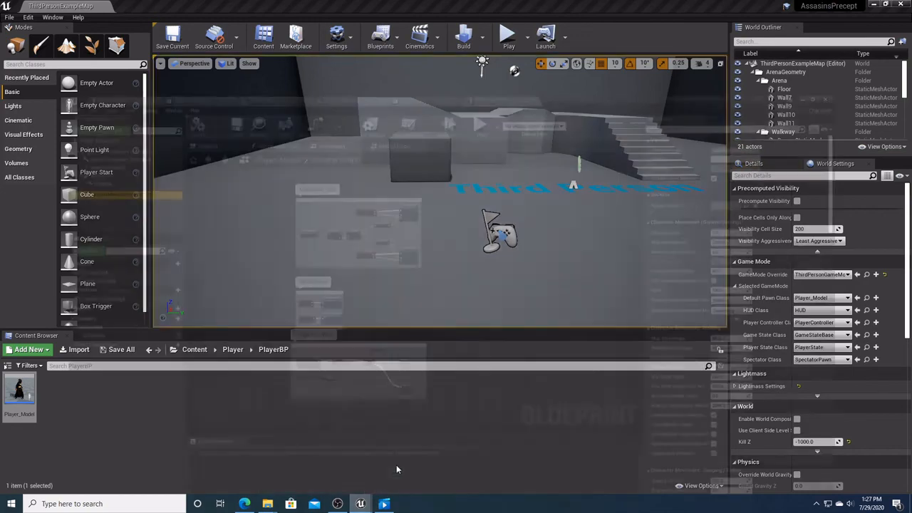
pyautogui.click(411, 6)
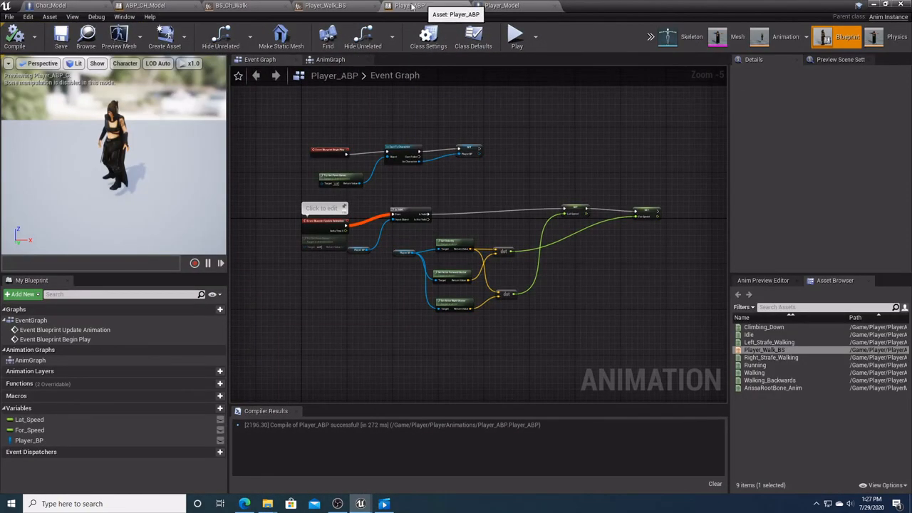
pyautogui.click(329, 6)
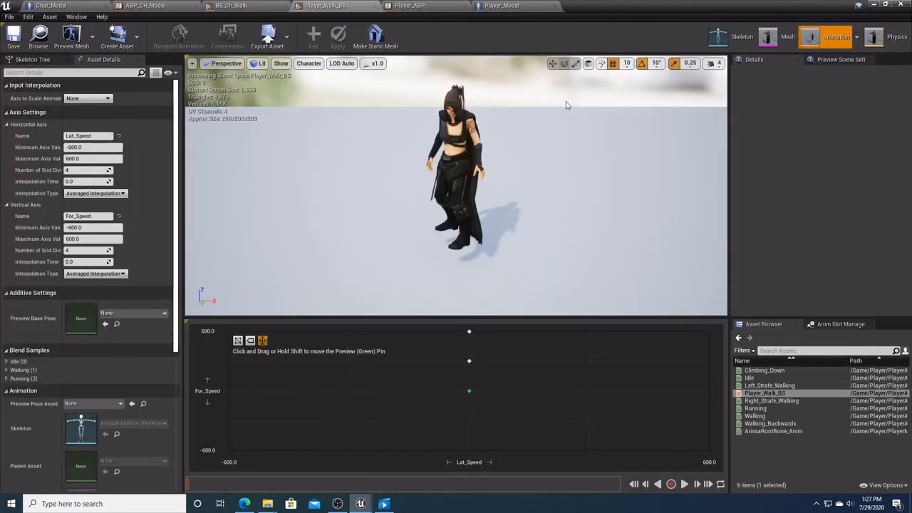
pyautogui.doubleClick(756, 410)
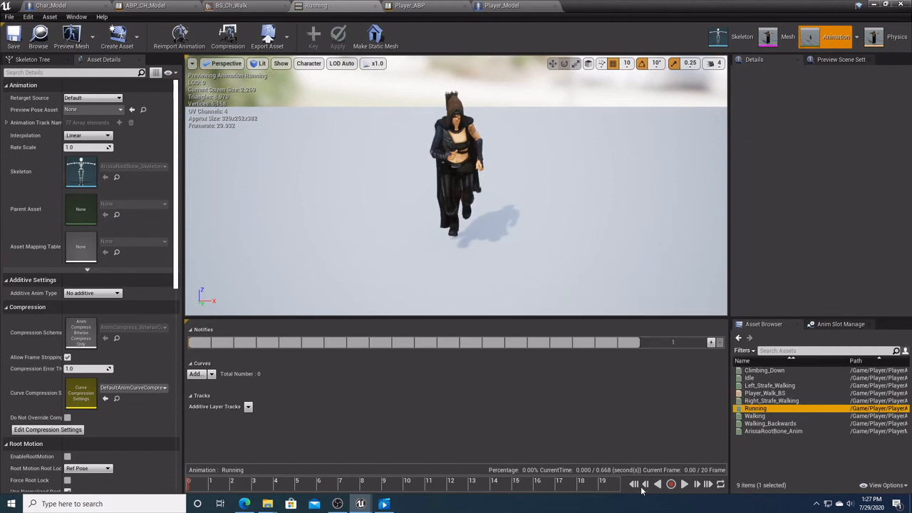
pyautogui.click(684, 485)
pyautogui.click(684, 484)
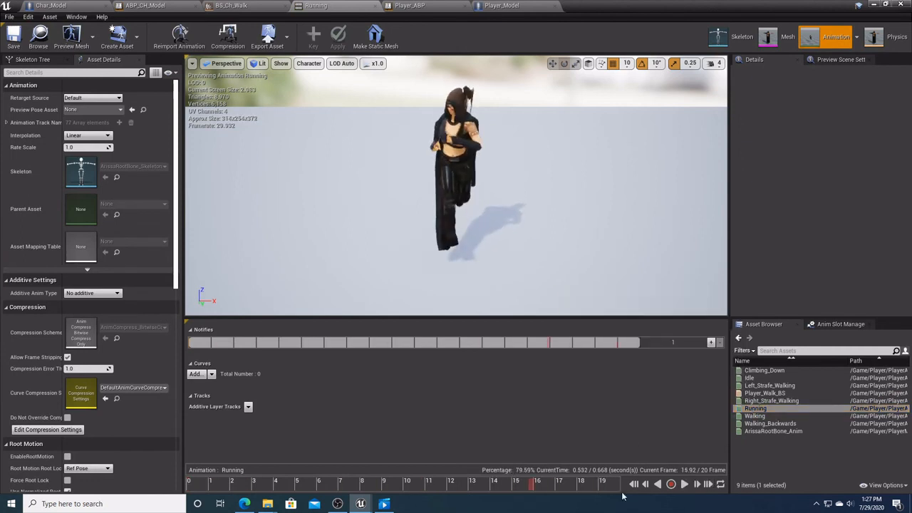
pyautogui.click(558, 483)
pyautogui.moveTo(558, 484); pyautogui.dragTo(624, 489)
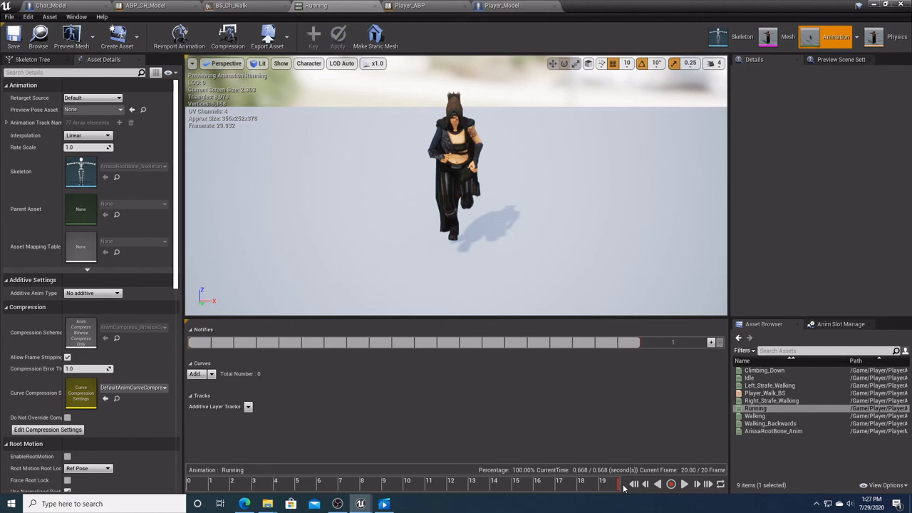
pyautogui.moveTo(625, 488); pyautogui.dragTo(188, 484)
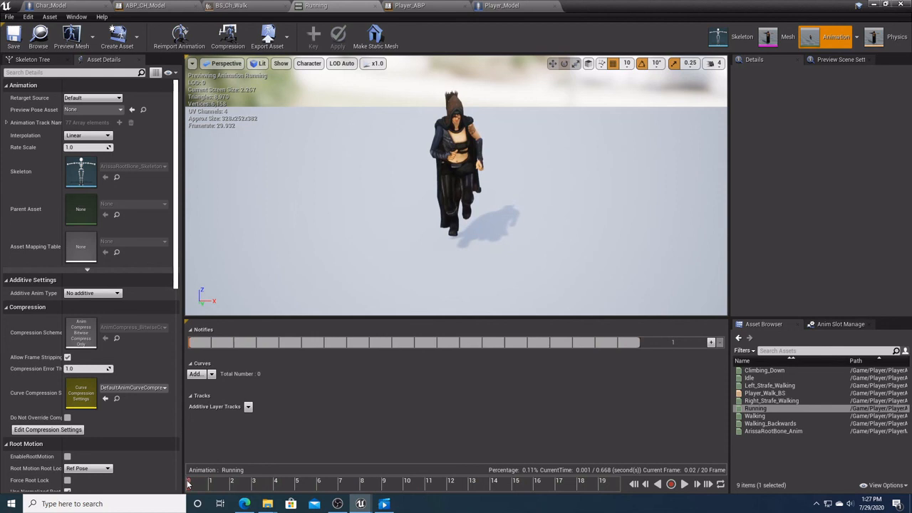
pyautogui.moveTo(188, 484); pyautogui.dragTo(621, 487)
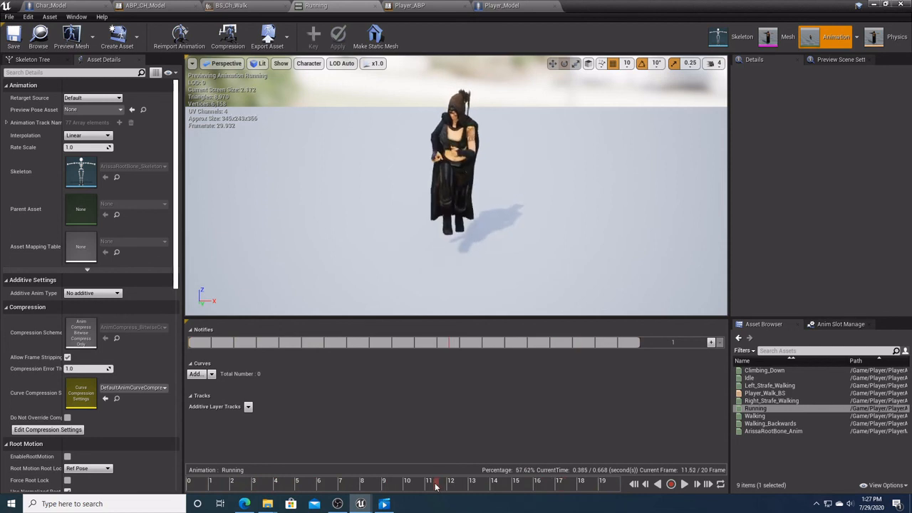
# Step: Reopen Player_Walk_BS and place Left_Strafe_Walking at Lat_Speed -300 and Right_Strafe_Walking at Lat_Speed 300, both at For_Speed 0
pyautogui.doubleClick(773, 394)
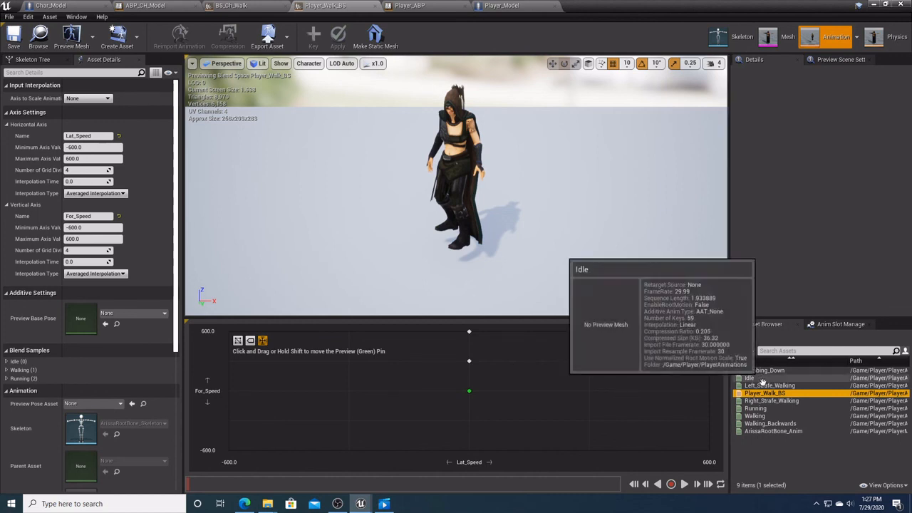
pyautogui.moveTo(769, 386); pyautogui.dragTo(360, 394)
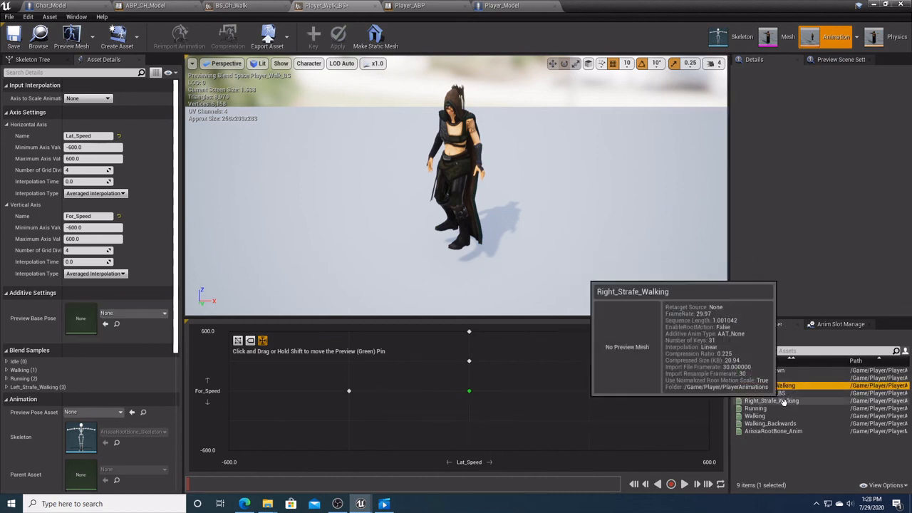
pyautogui.moveTo(771, 400); pyautogui.dragTo(590, 393)
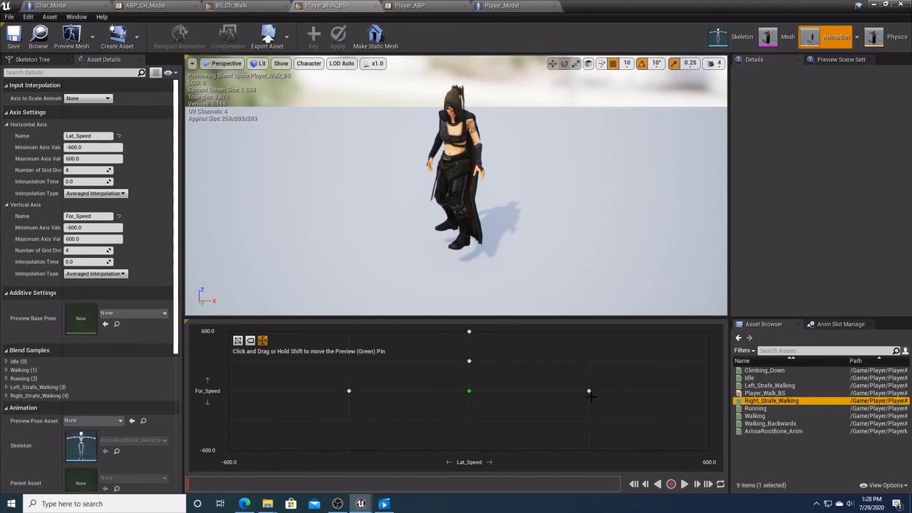
# Step: Set the number of grid divisions to 12 for both the Lat_Speed and For_Speed axes
pyautogui.click(87, 170)
pyautogui.write('5')
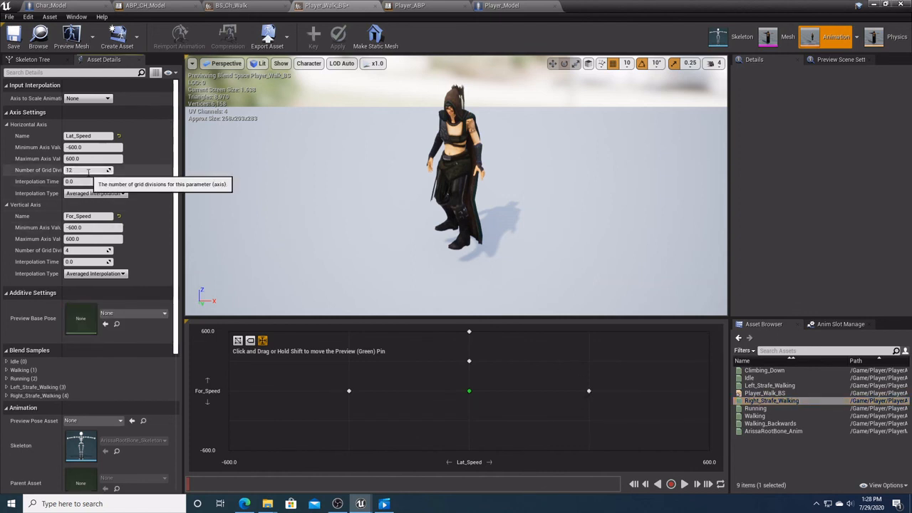
pyautogui.click(69, 250)
pyautogui.write('12')
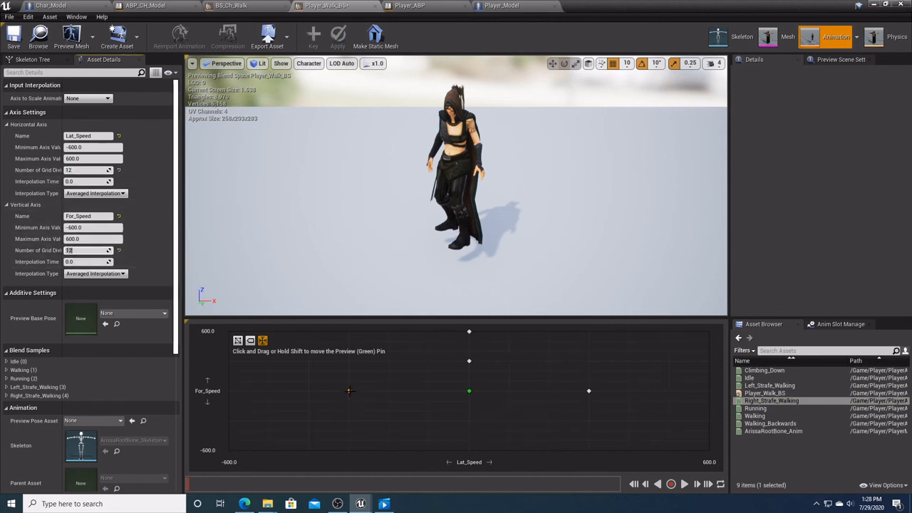
# Step: Move the left strafe sample to Lat_Speed -200 and the right strafe sample to Lat_Speed 200, keeping For_Speed at 0
pyautogui.moveTo(349, 391)
pyautogui.moveTo(349, 390); pyautogui.dragTo(388, 390)
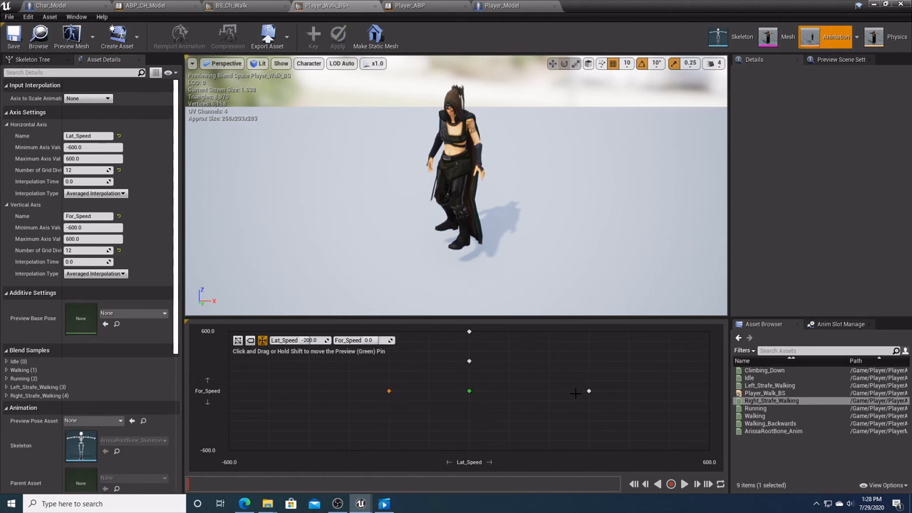
pyautogui.moveTo(589, 391); pyautogui.dragTo(550, 391)
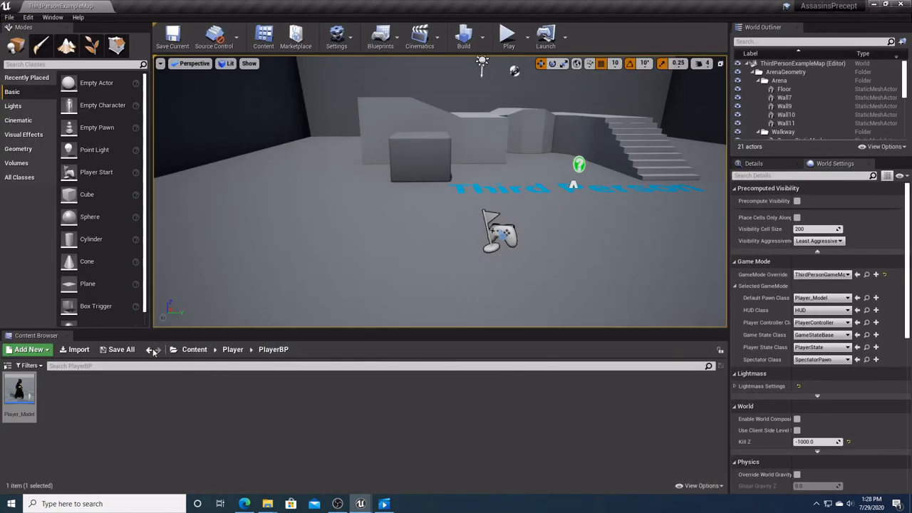
# Step: Switch to the main level editor's content and open the Content > Characters folder
pyautogui.click(194, 349)
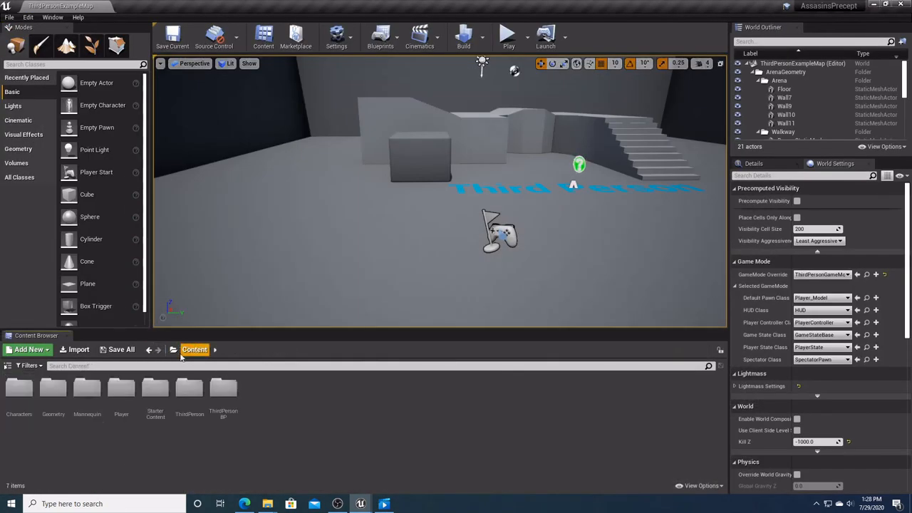
pyautogui.doubleClick(19, 388)
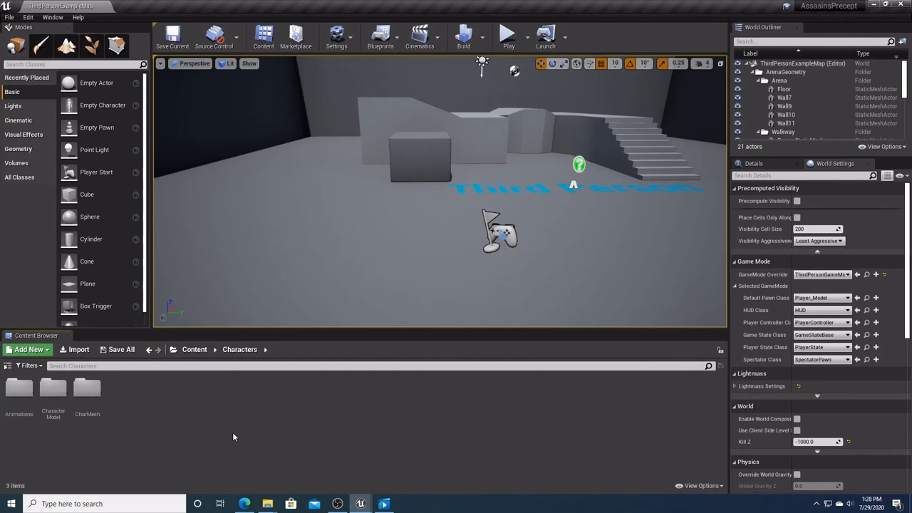